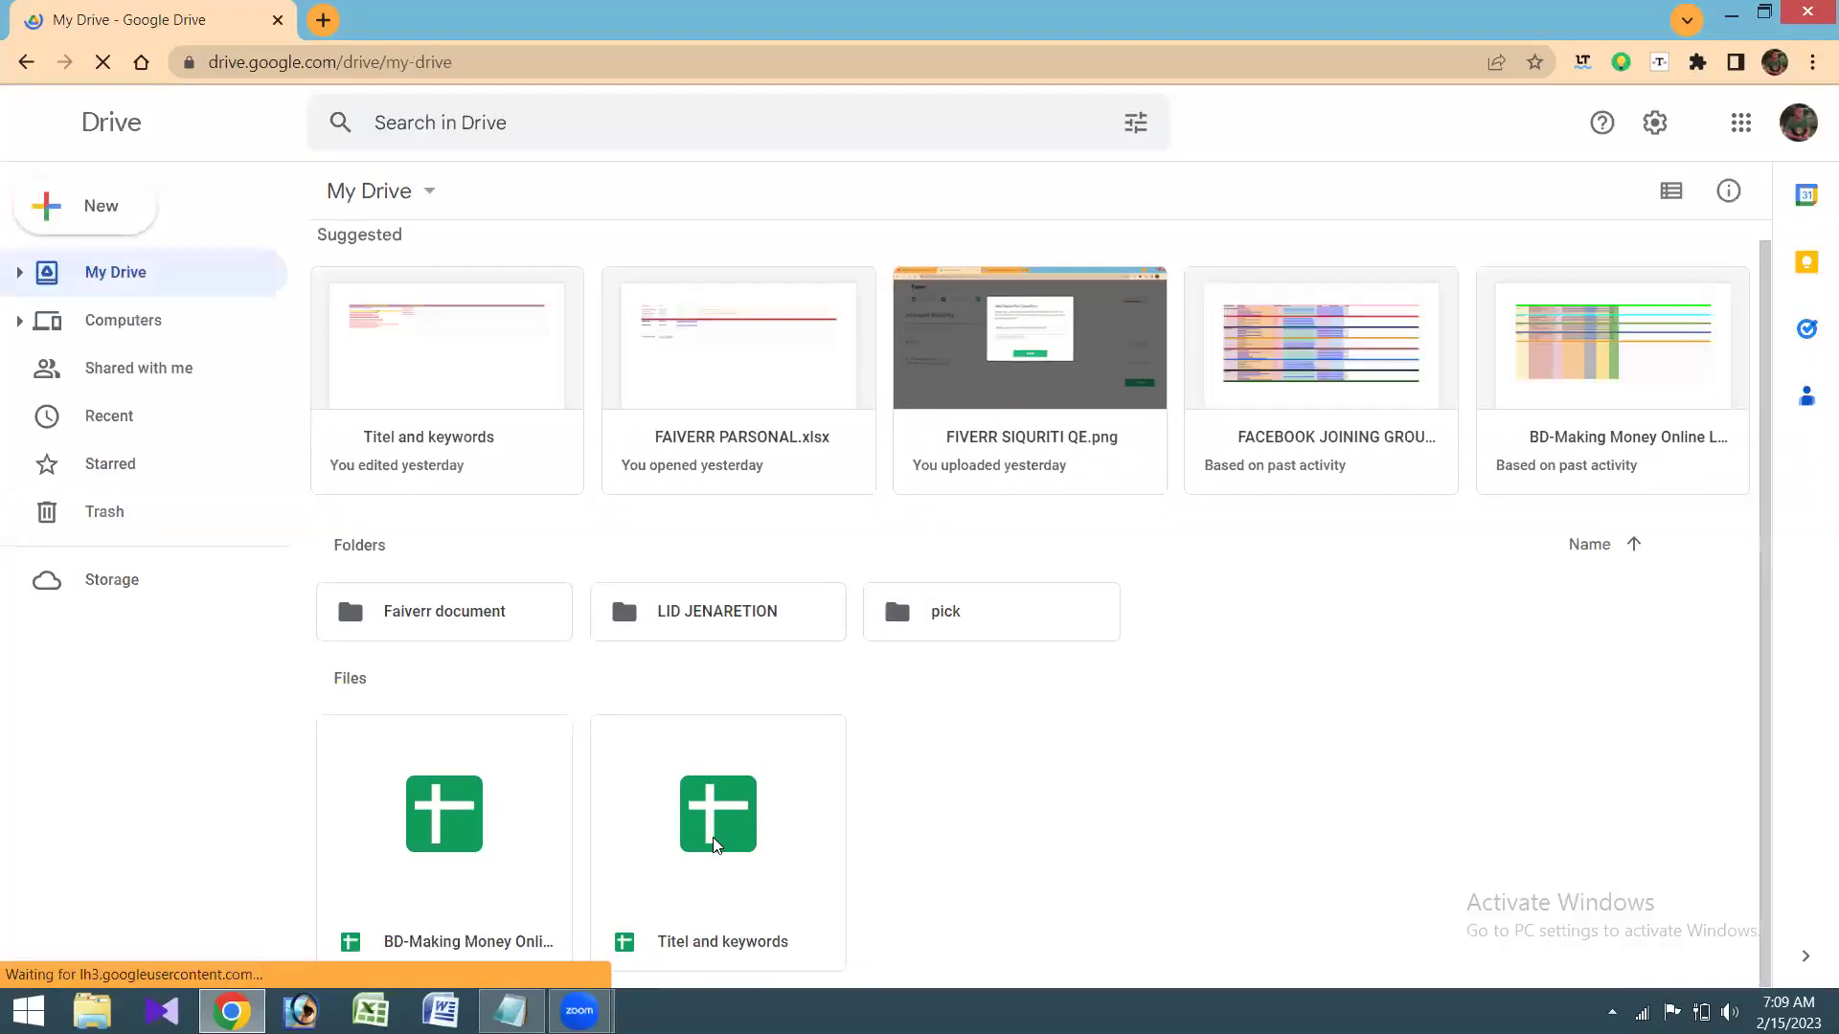
Step: Open the "Titel and keywords" spreadsheet from My Drive
{"action": "left_click", "coordinate": [675, 790]}
{"action": "double_click", "coordinate": [677, 791]}
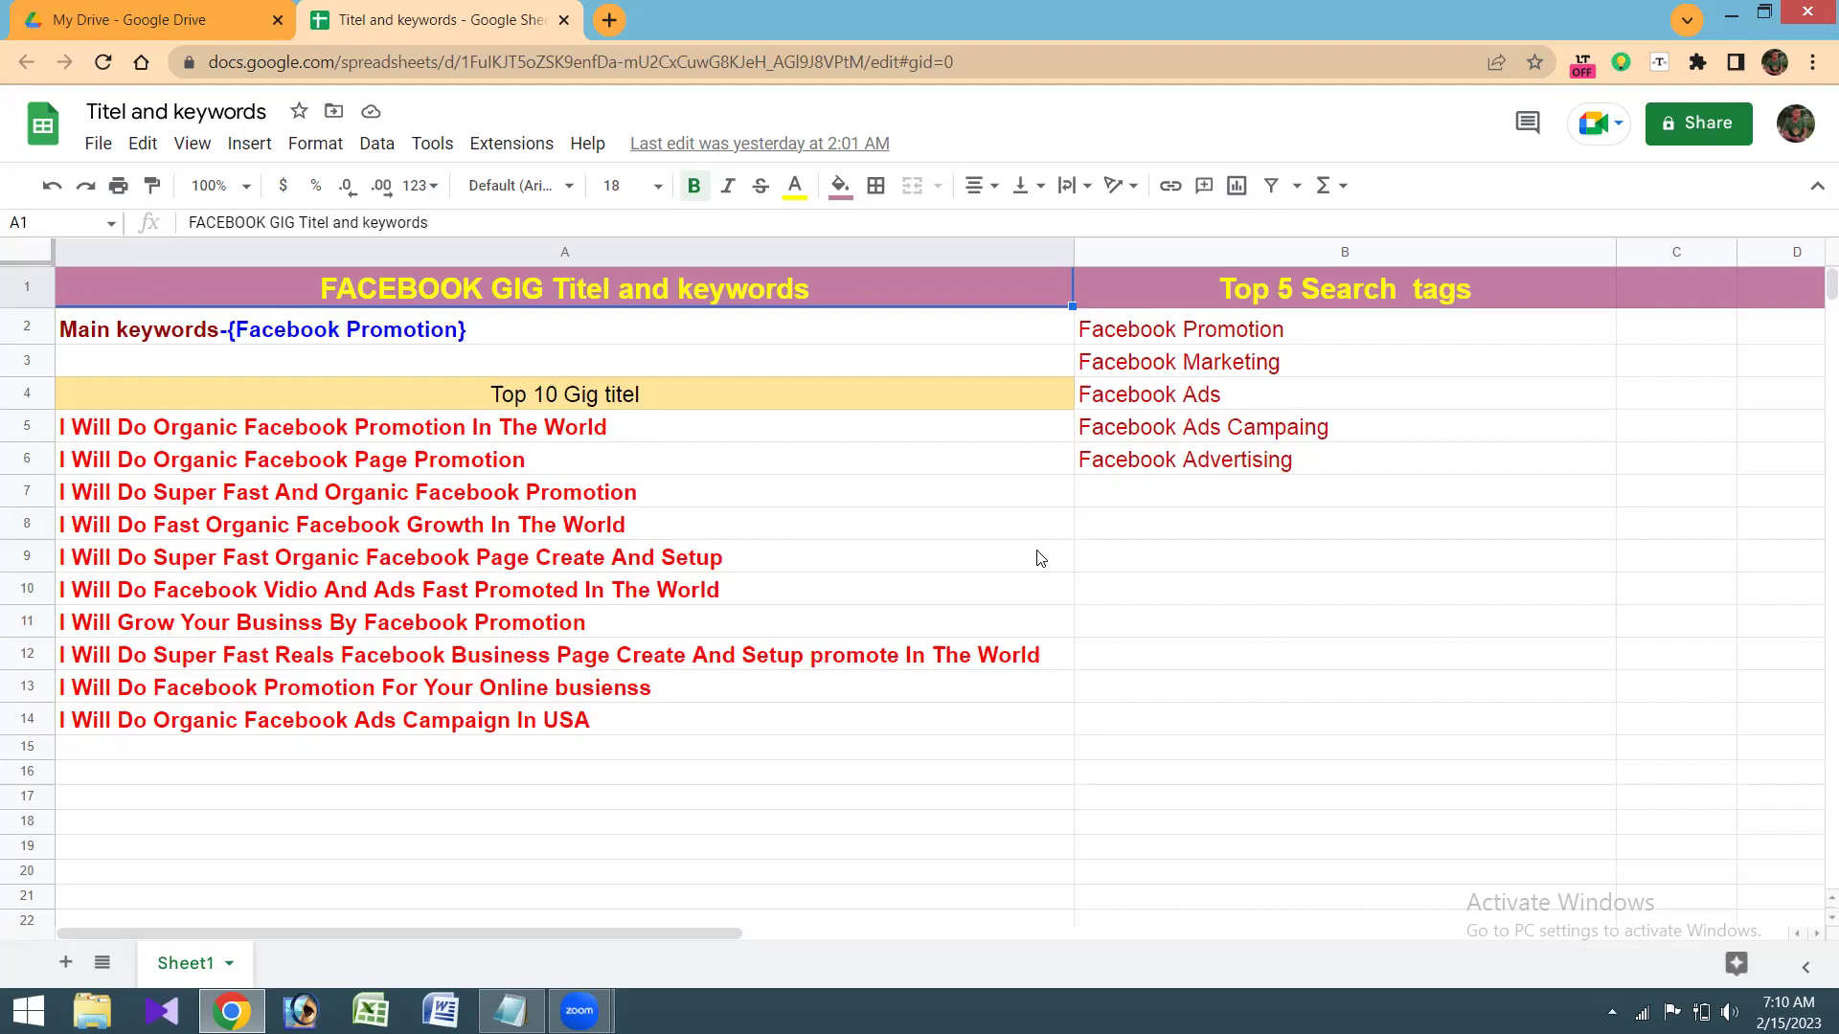
{"action": "left_click", "coordinate": [567, 468]}
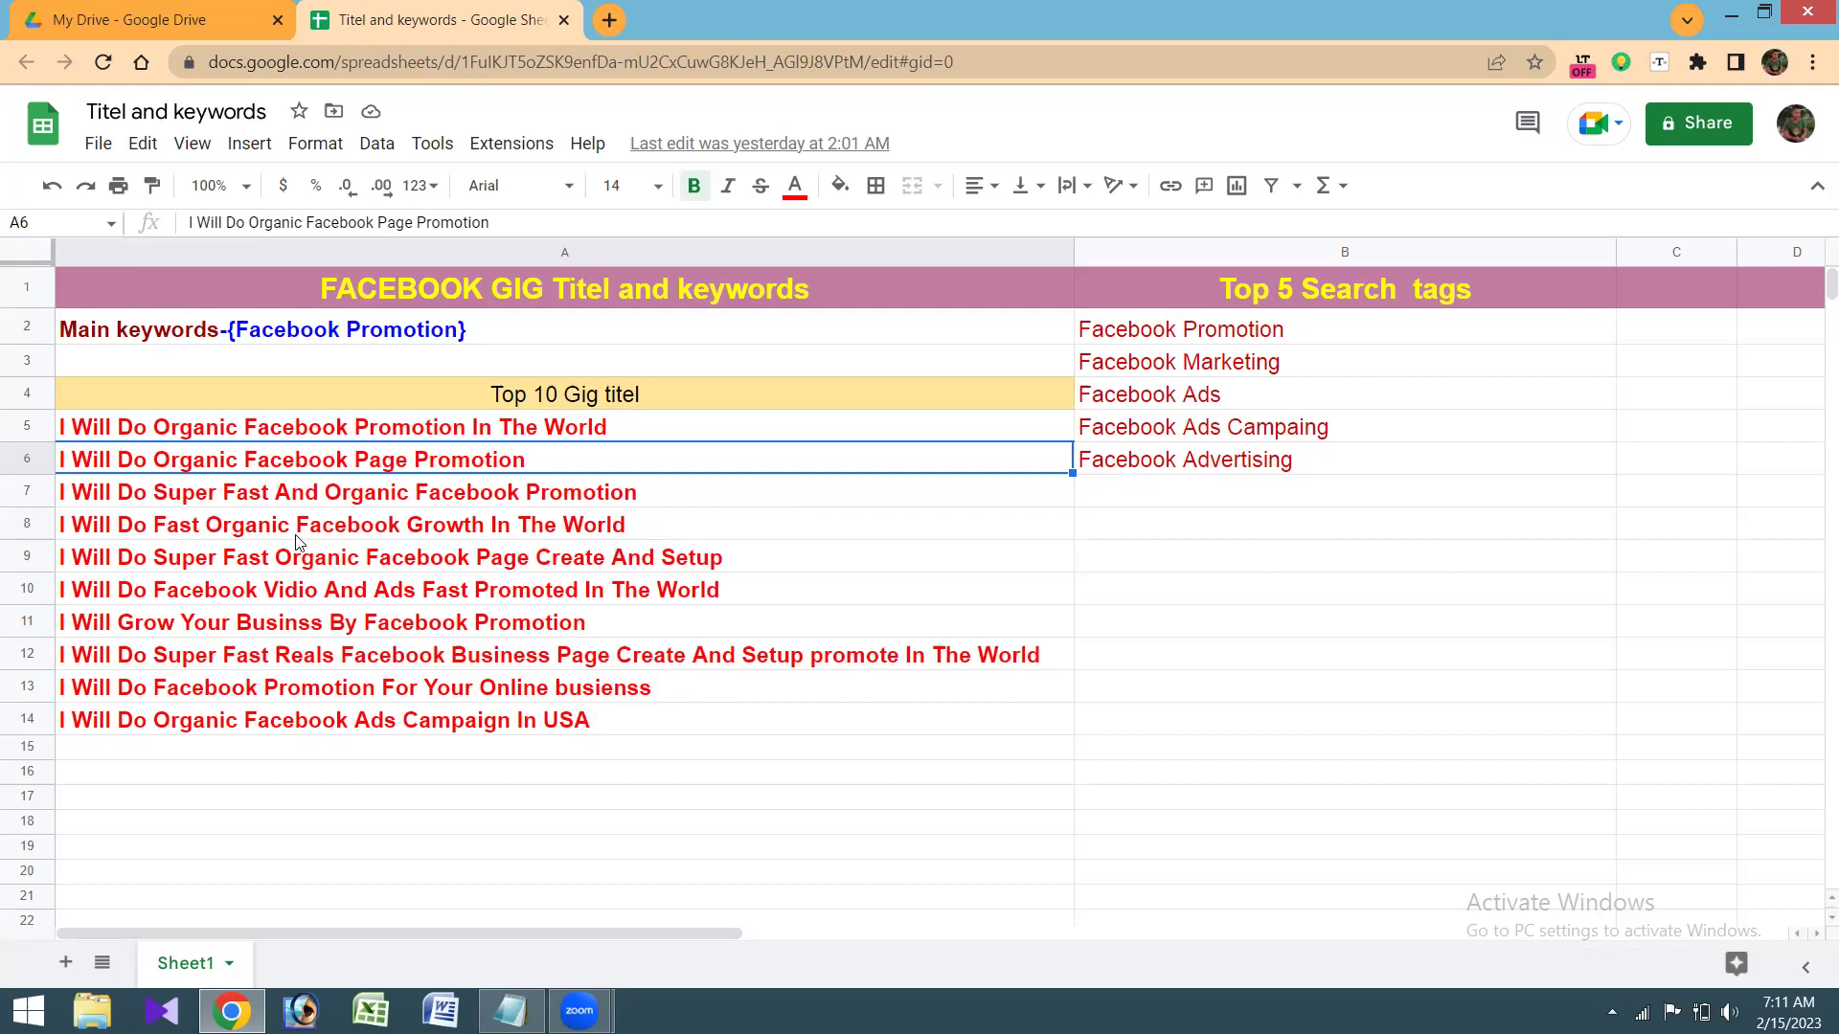
{"action": "left_click", "coordinate": [609, 534]}
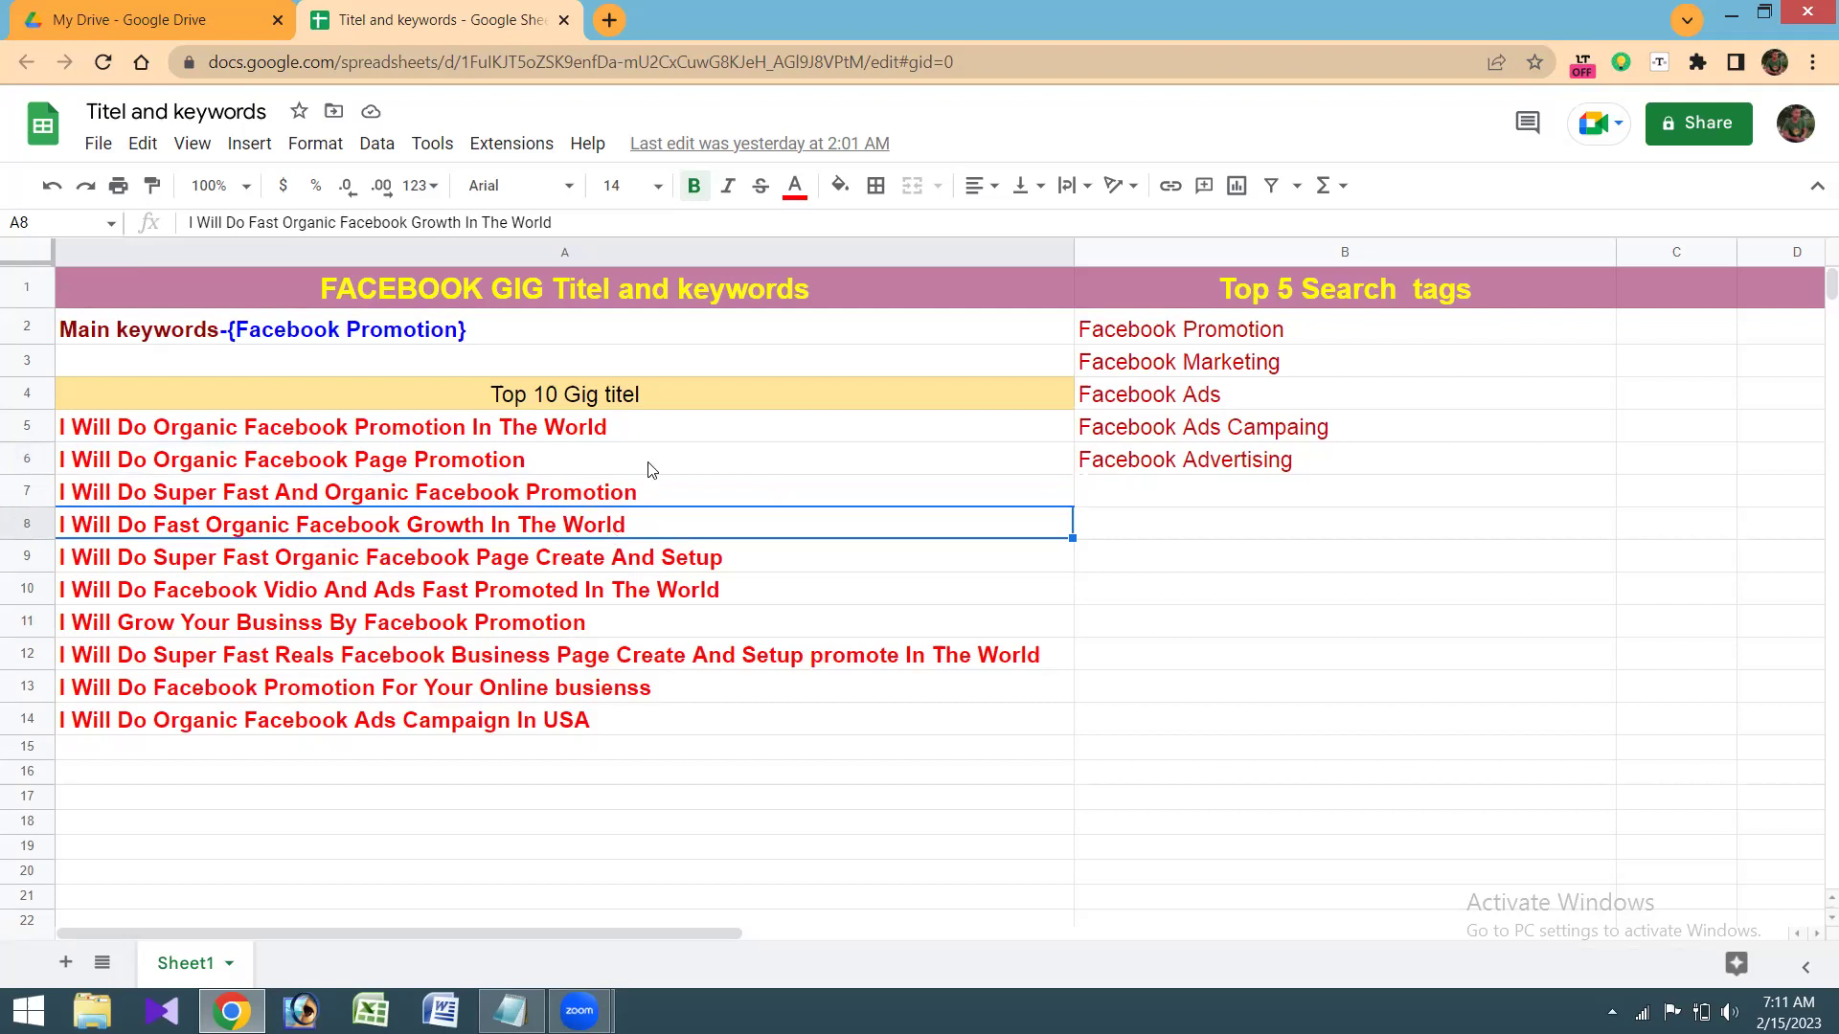
{"action": "left_click", "coordinate": [793, 186]}
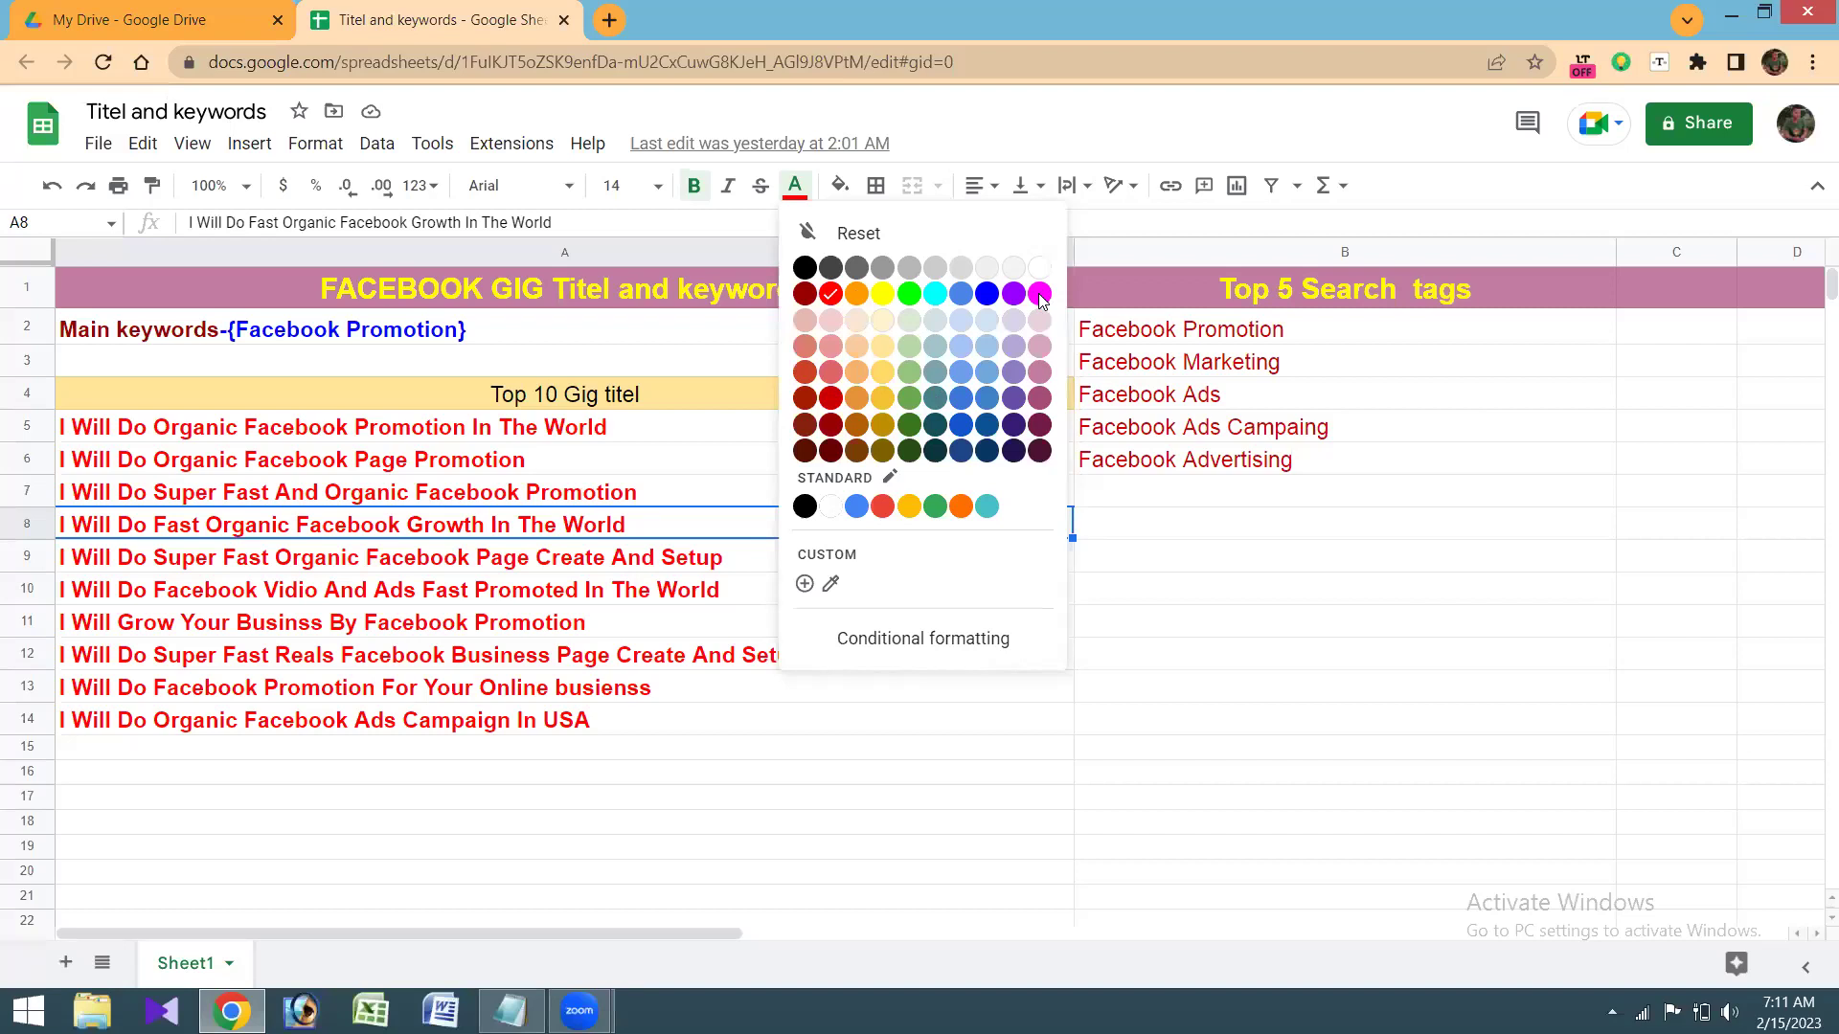
{"action": "key", "text": "Escape"}
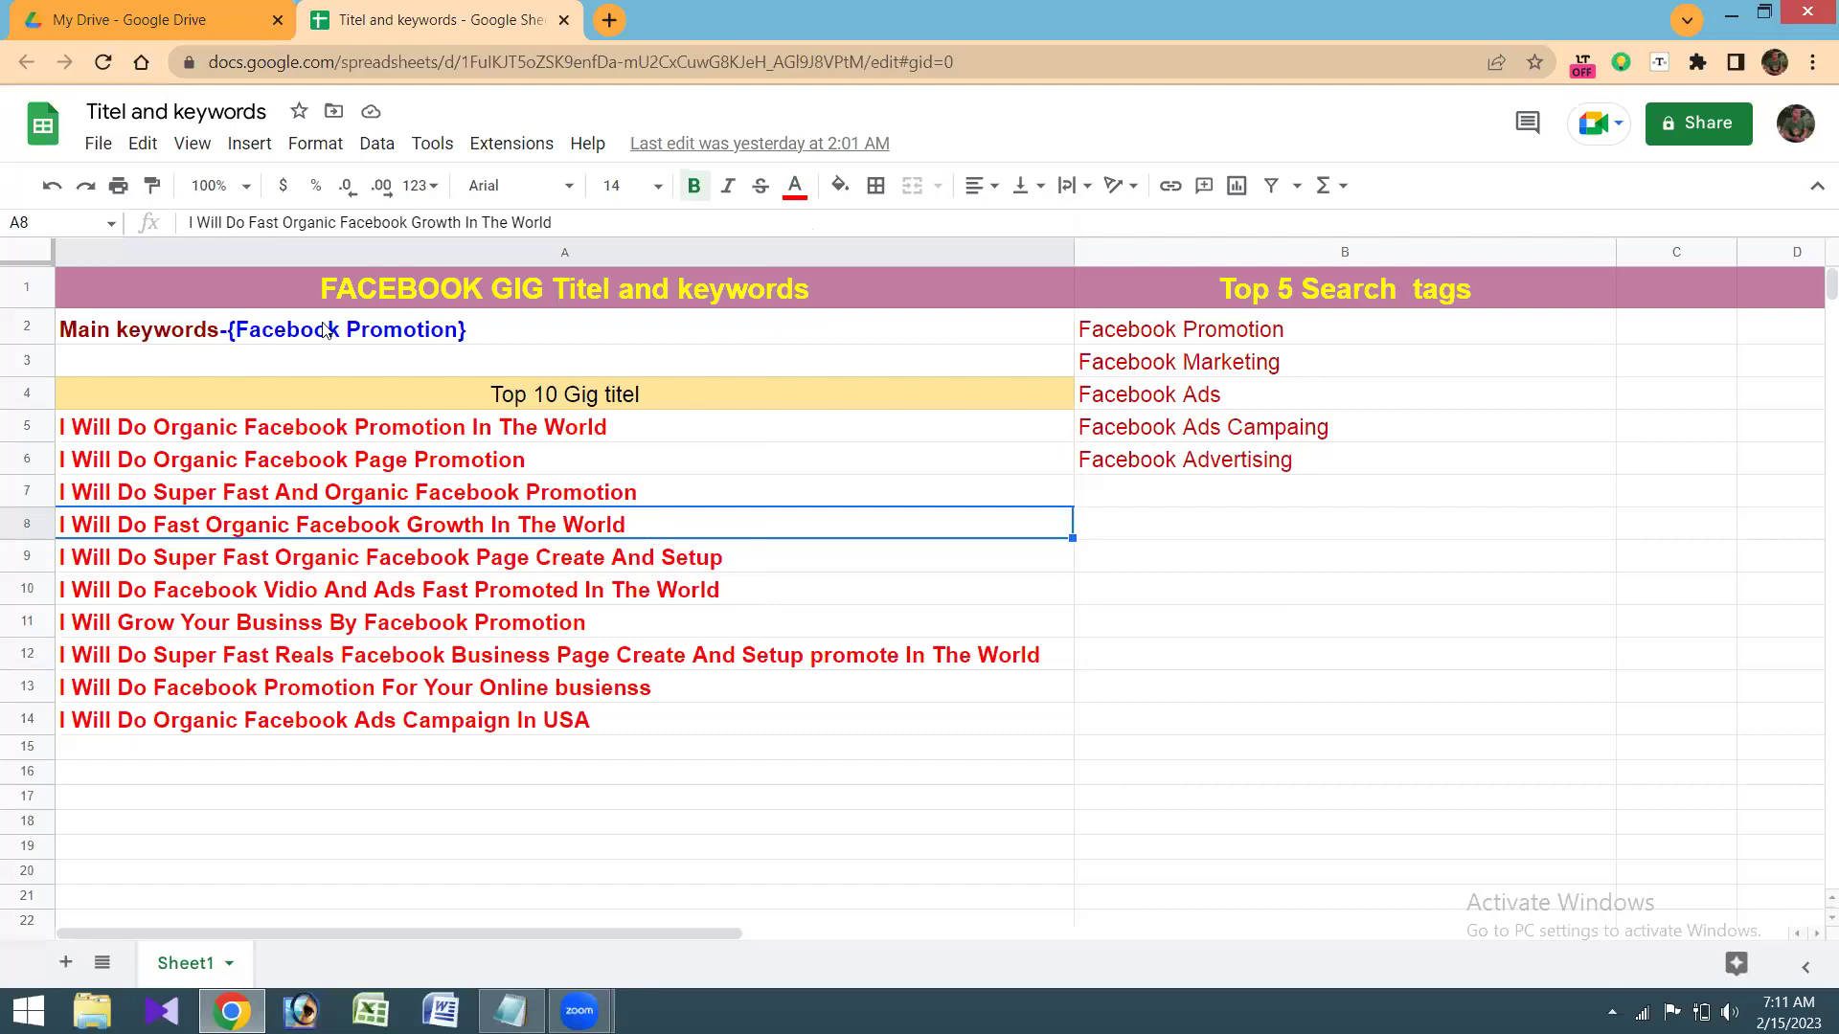
{"action": "key", "text": "ctrl+Home"}
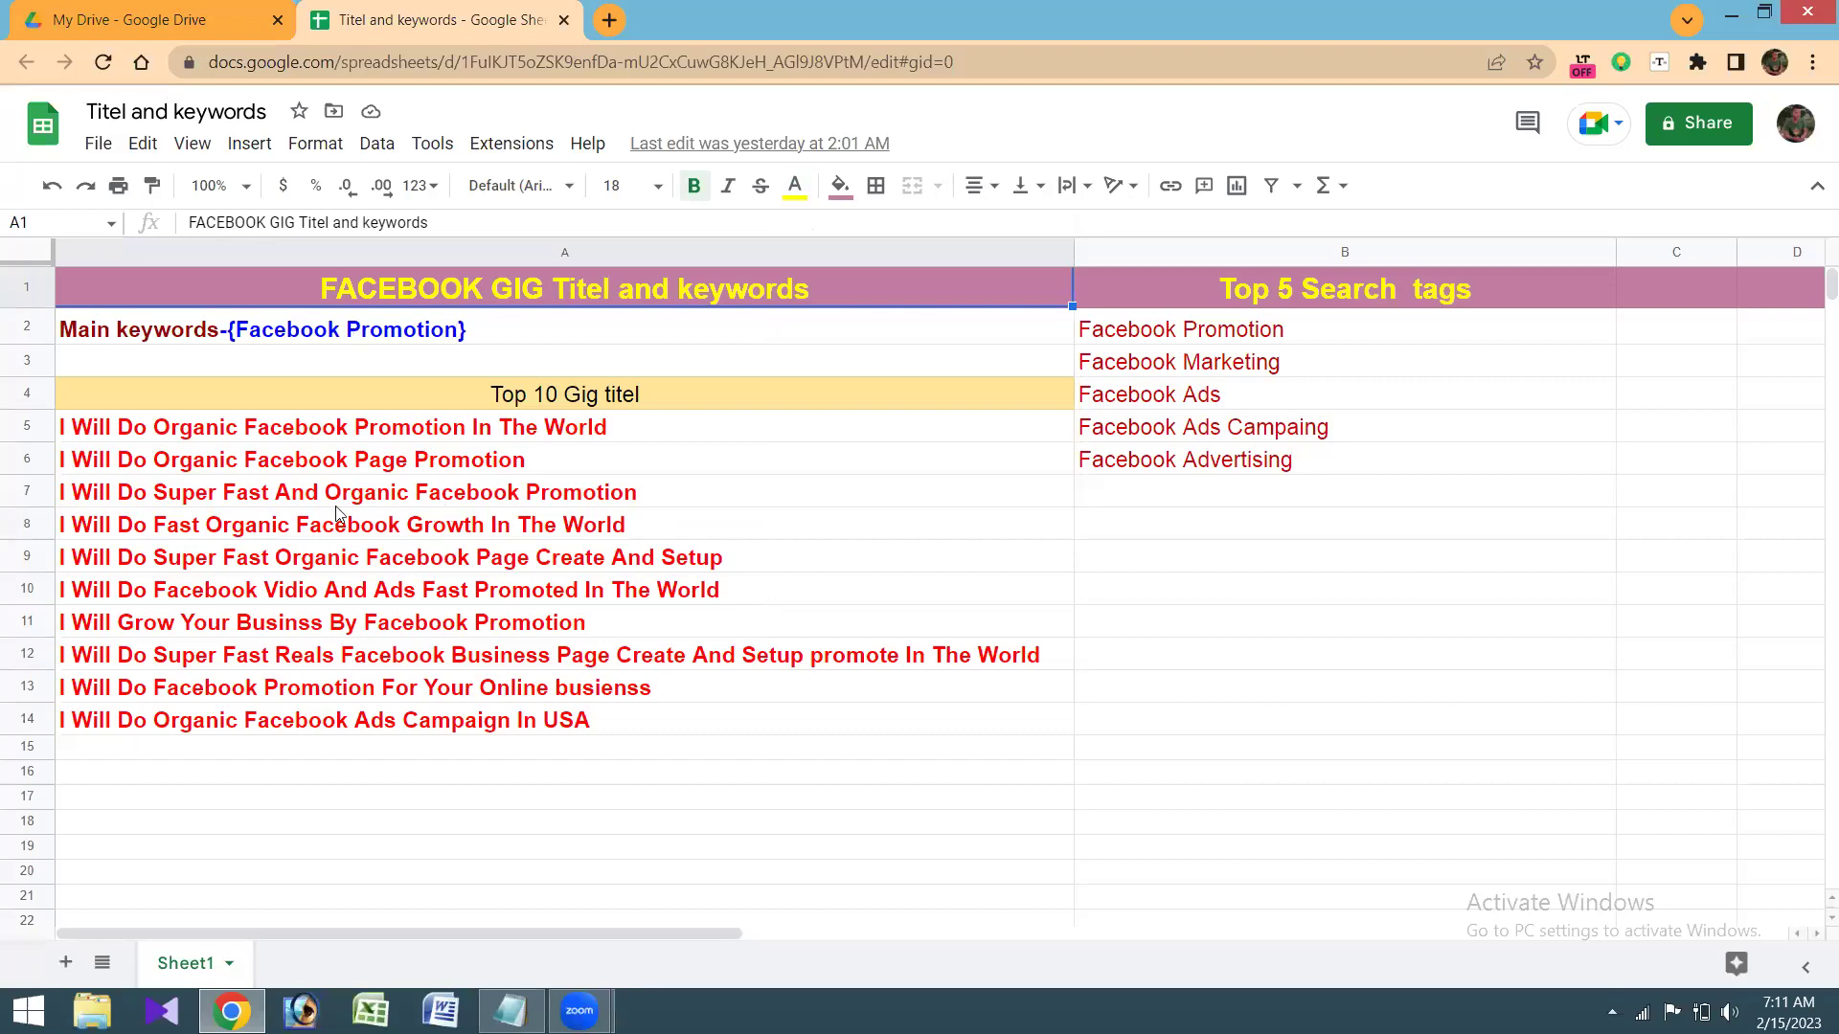
{"action": "left_click", "coordinate": [280, 523]}
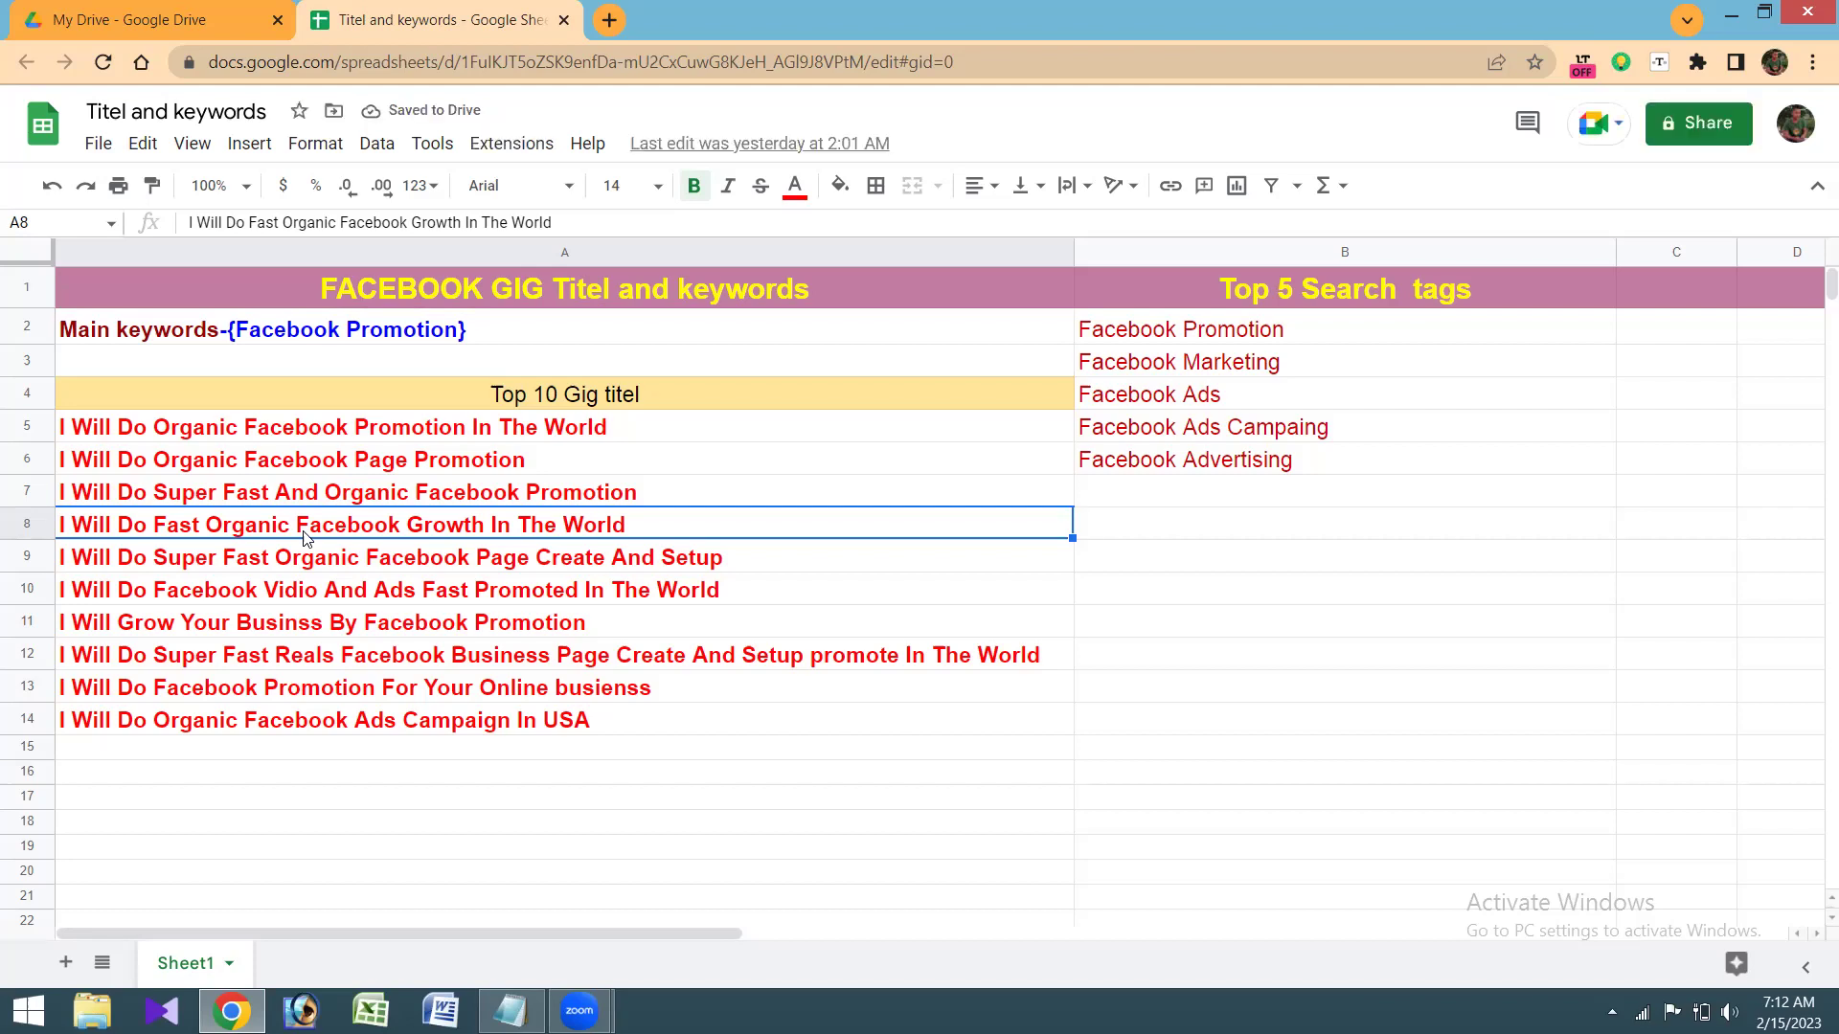
{"action": "left_click", "coordinate": [372, 333]}
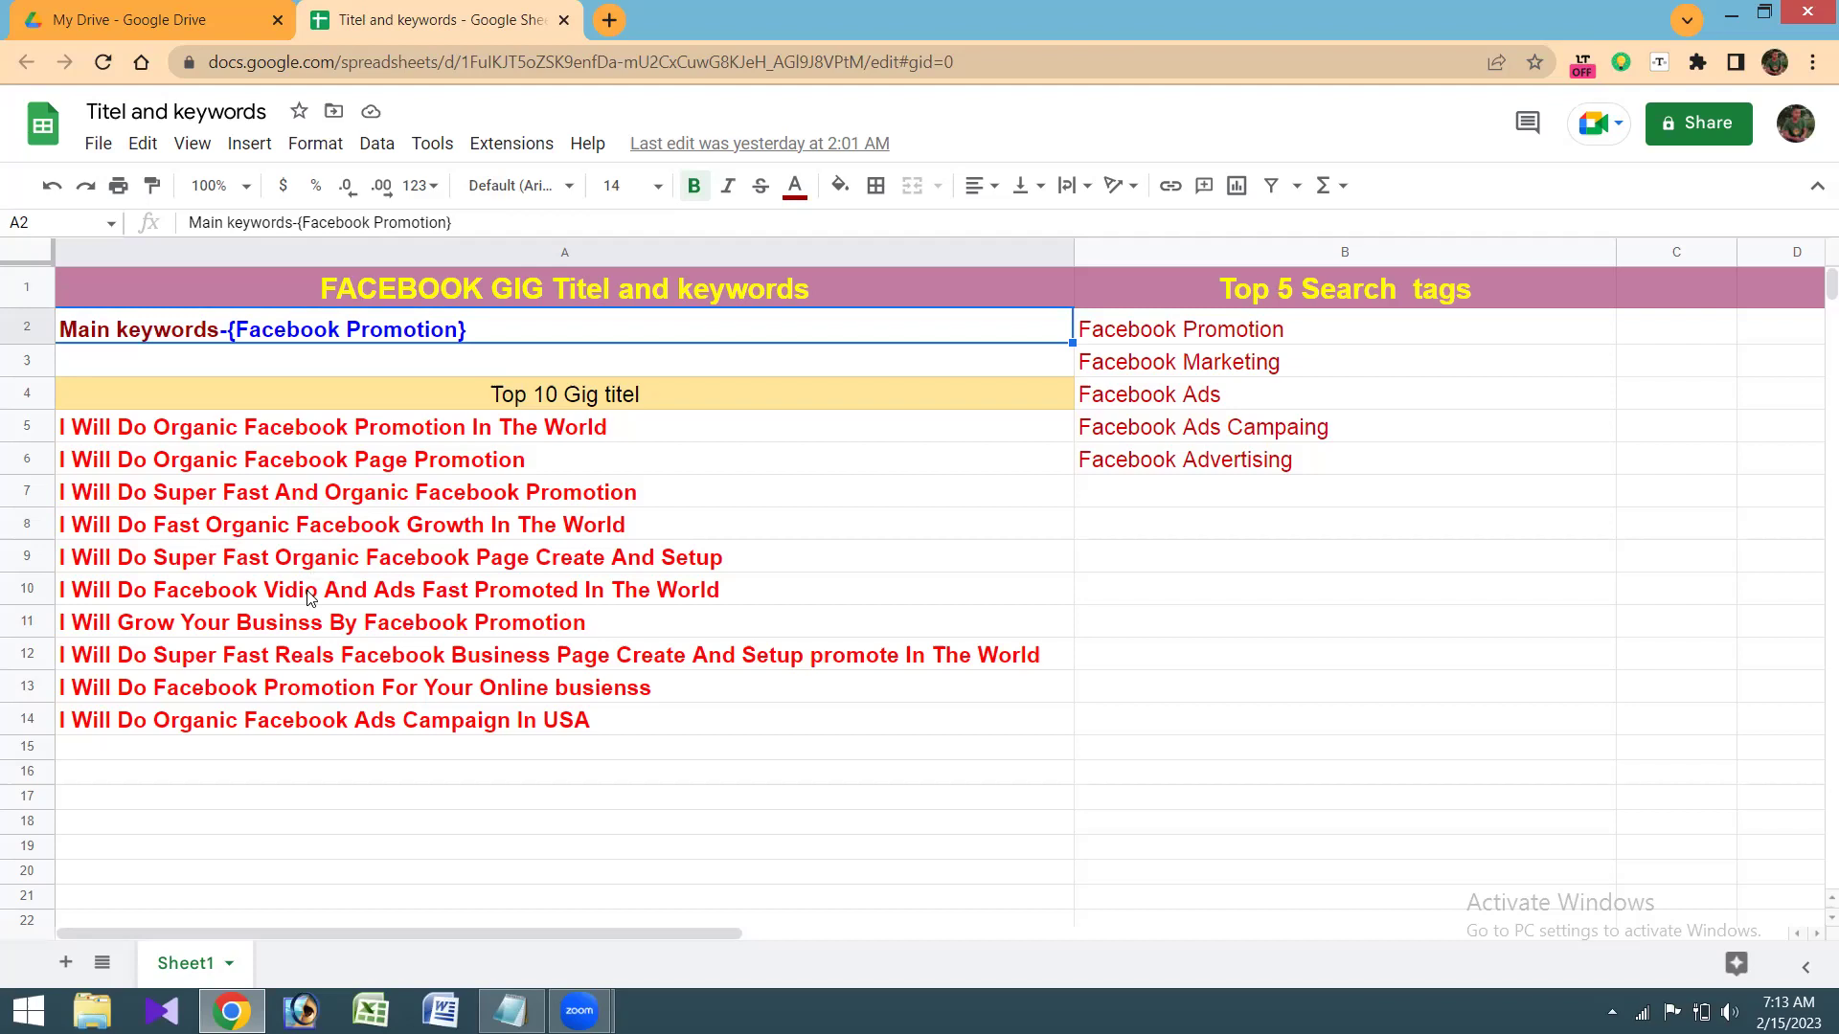
{"action": "left_click", "coordinate": [261, 560]}
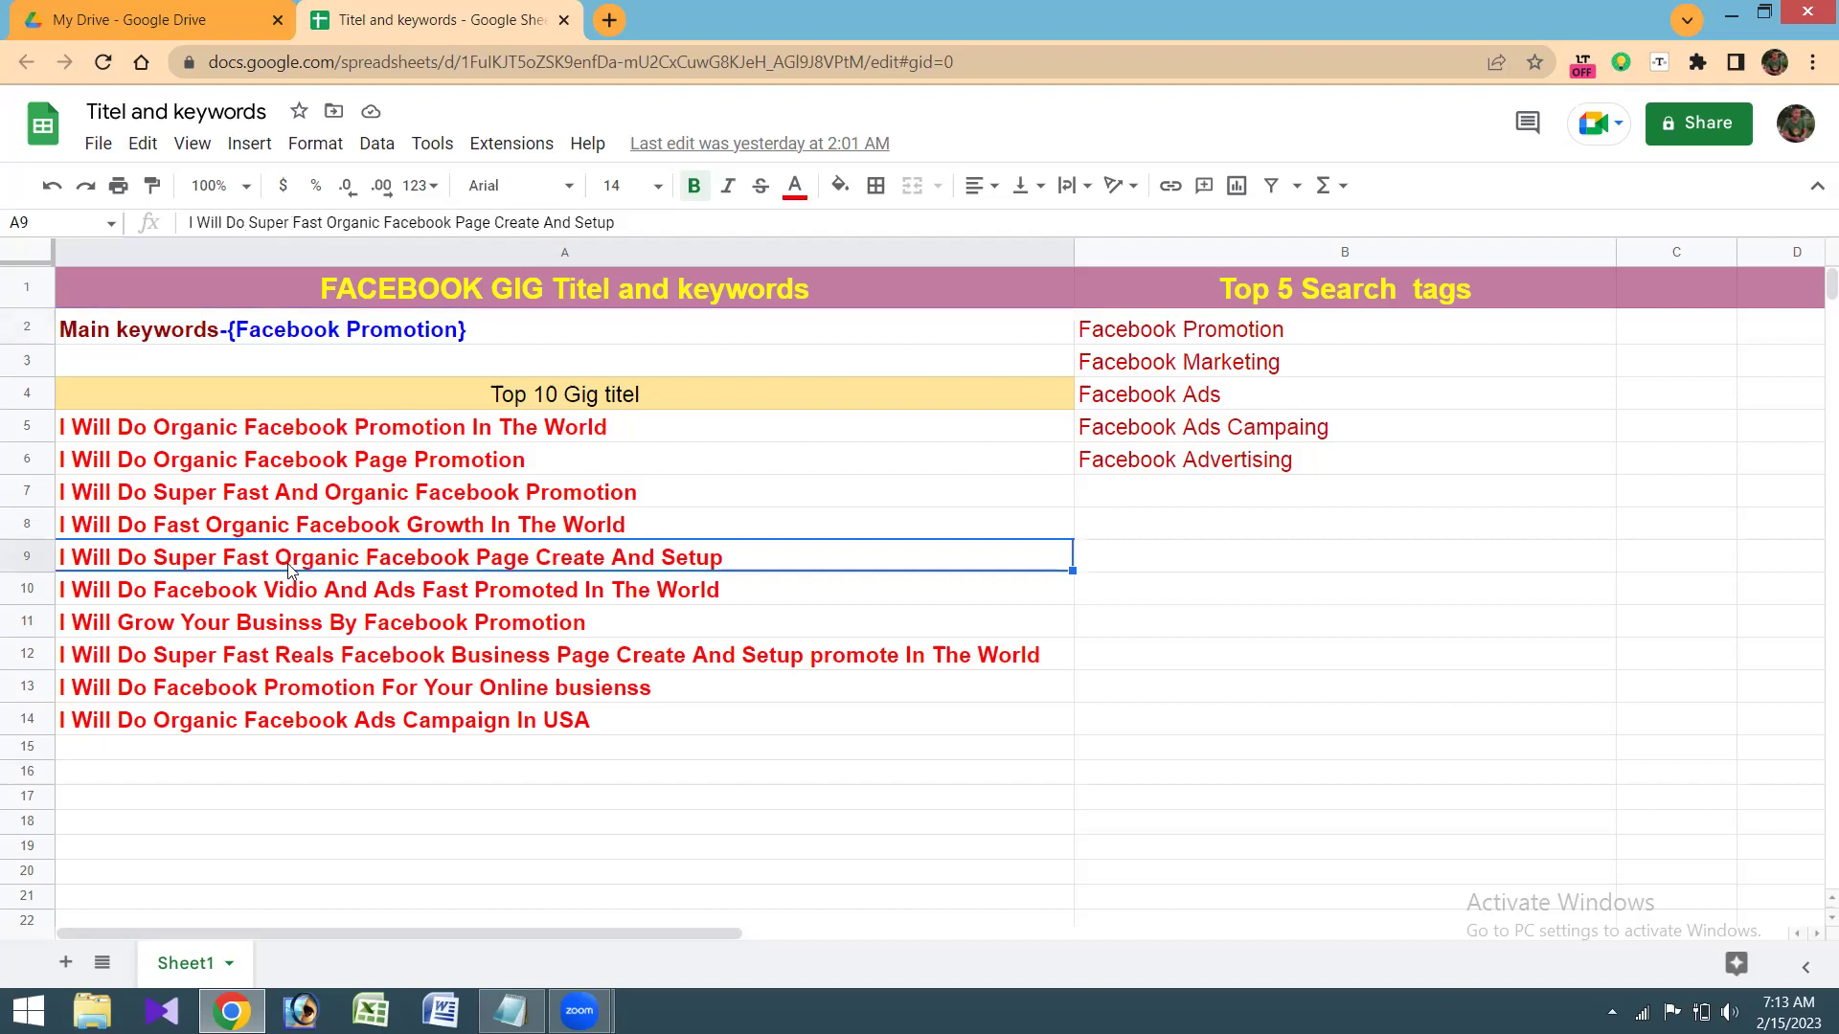
Step: Change the text colour of the gig titles in cells A8, A9 and A10 to cyan
{"action": "left_click", "coordinate": [342, 532]}
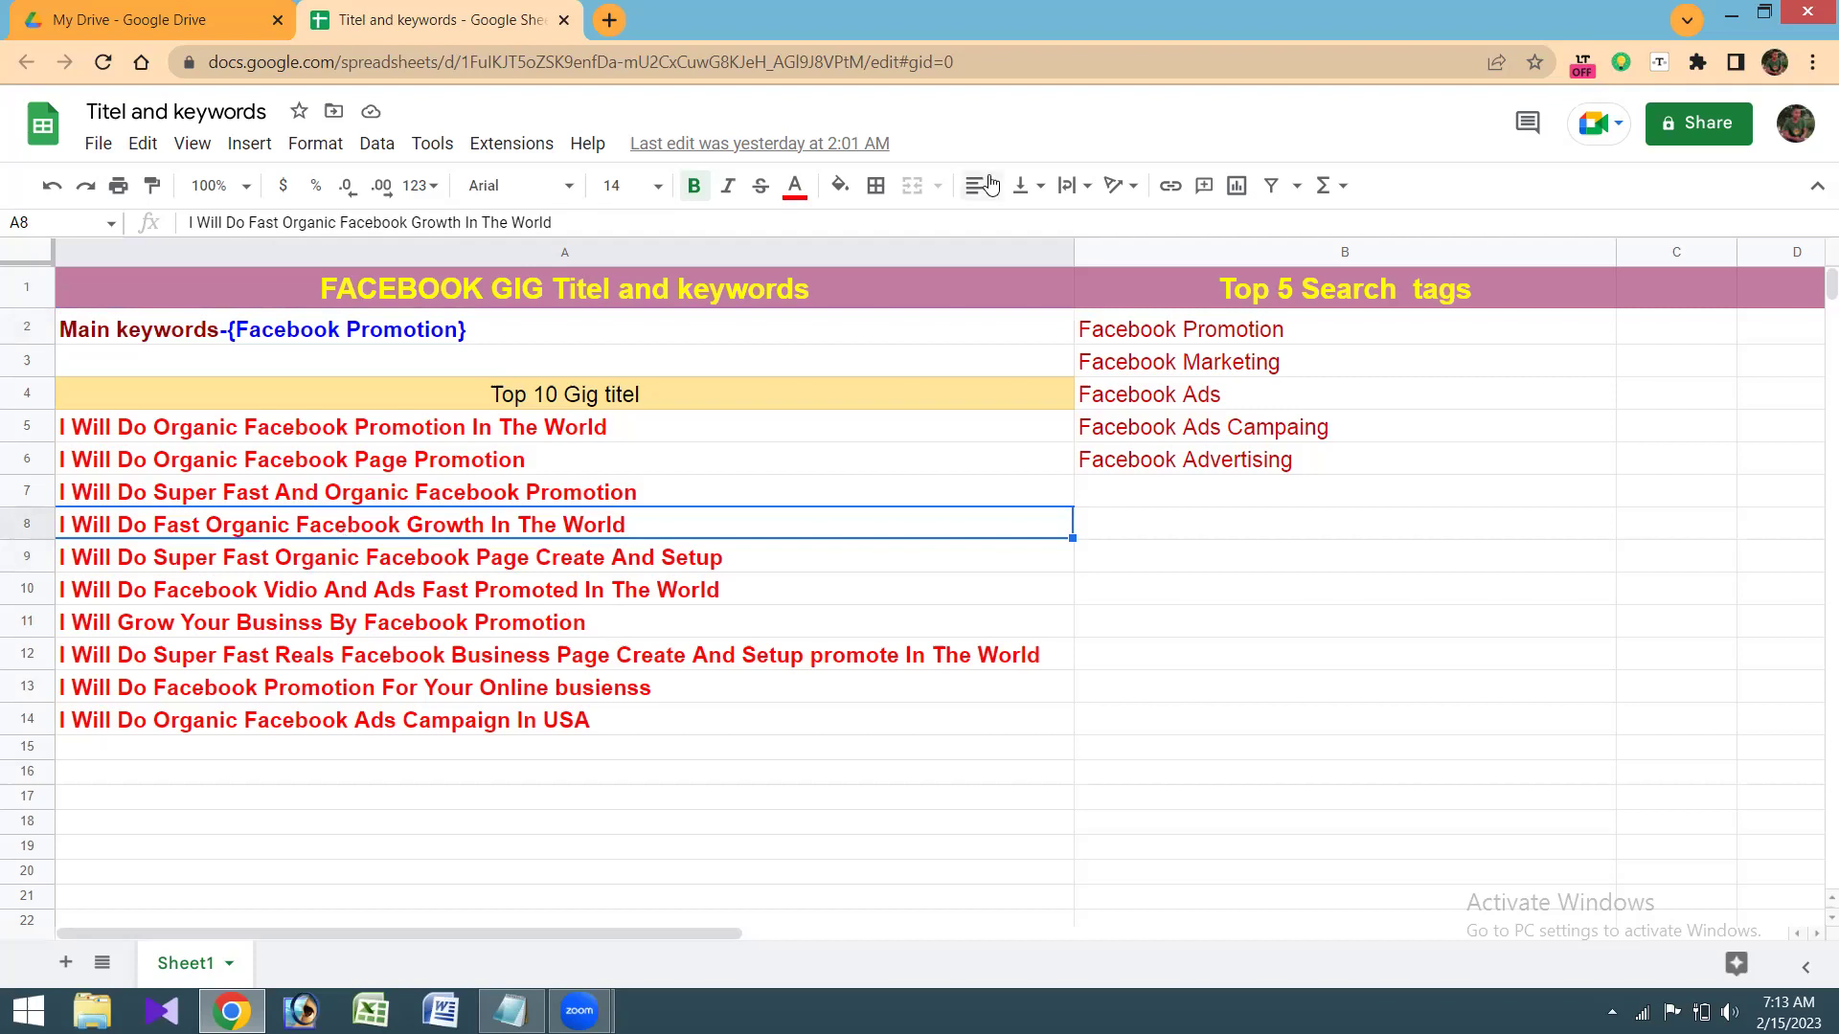
{"action": "left_click", "coordinate": [794, 191]}
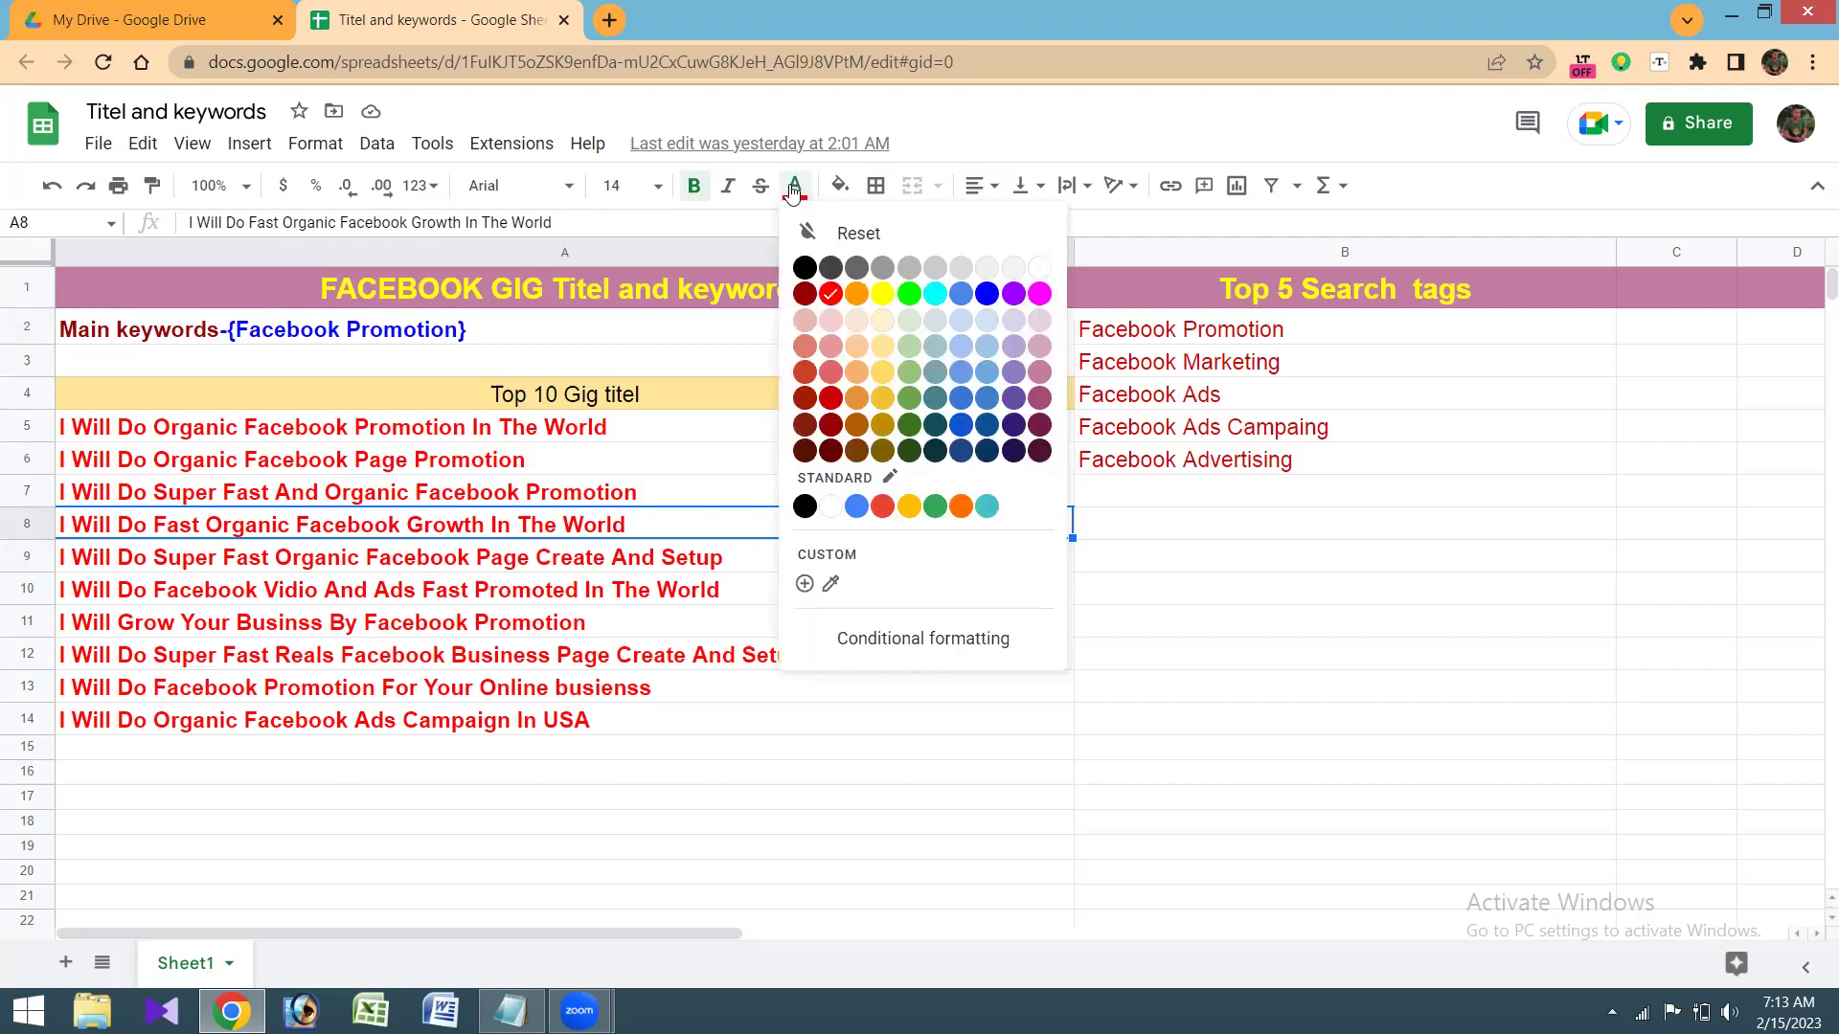
{"action": "left_click", "coordinate": [934, 294]}
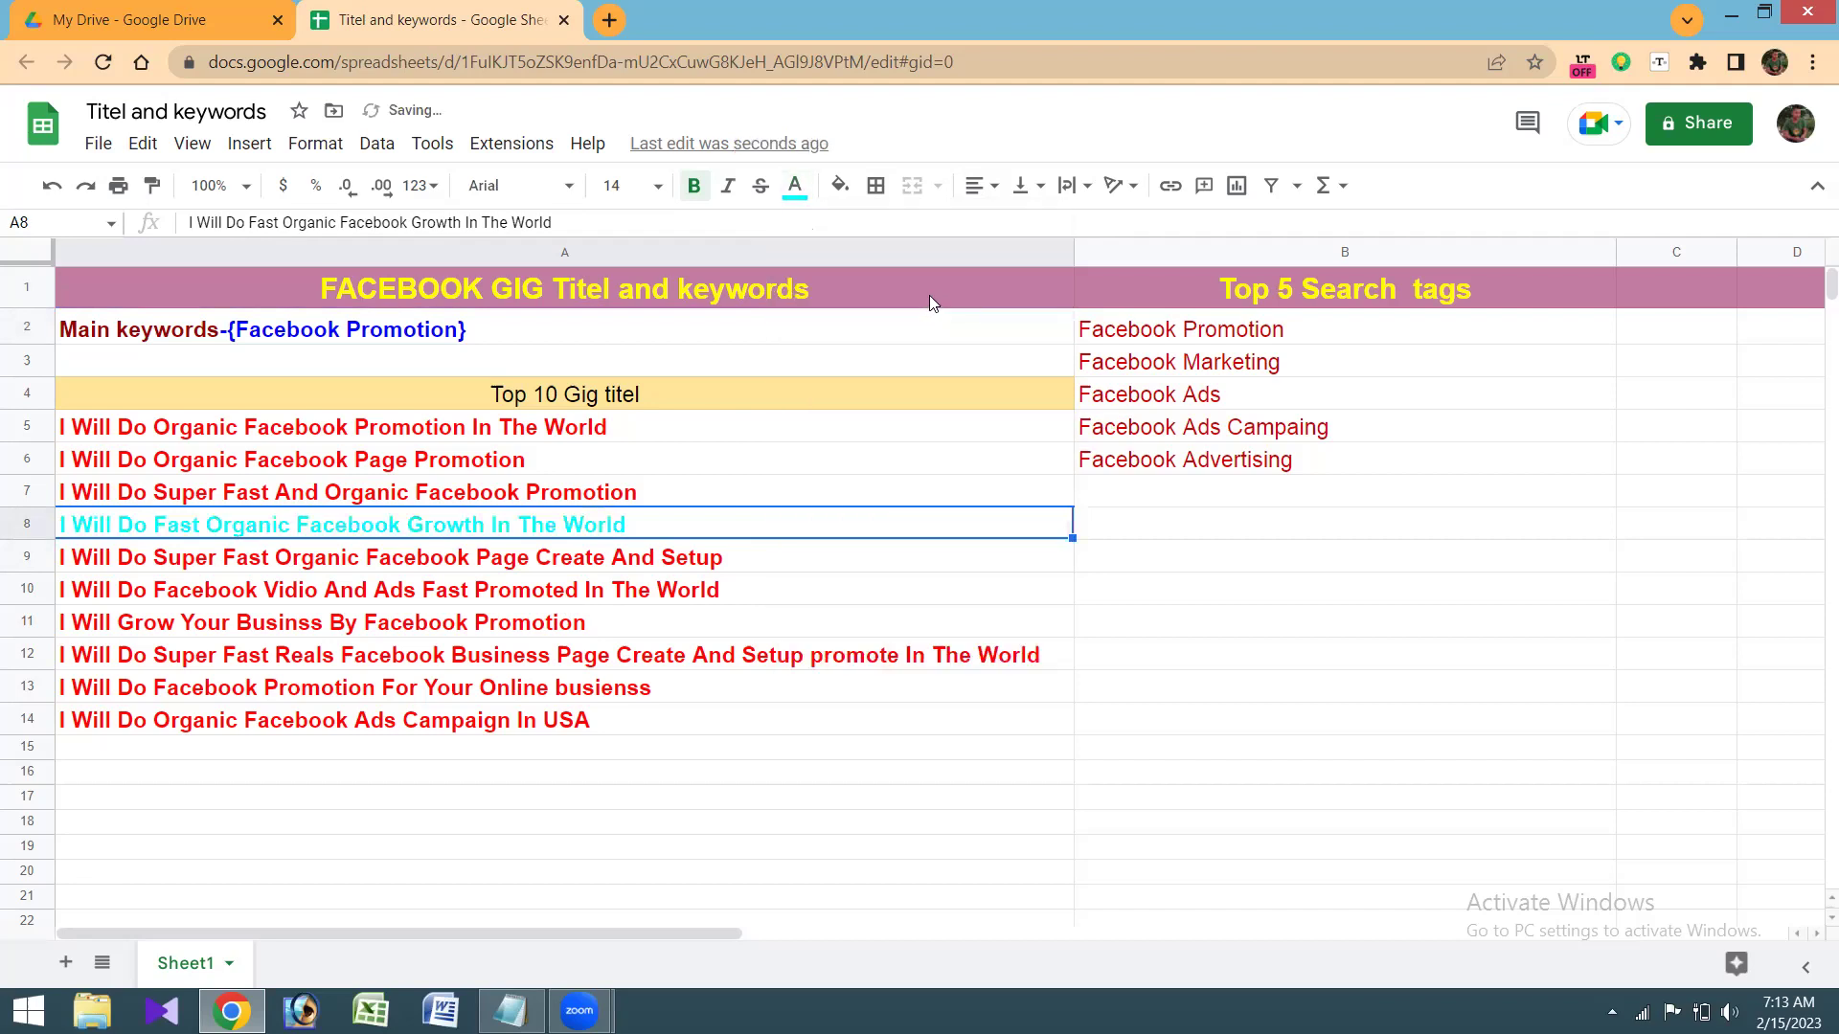
{"action": "left_click", "coordinate": [336, 565]}
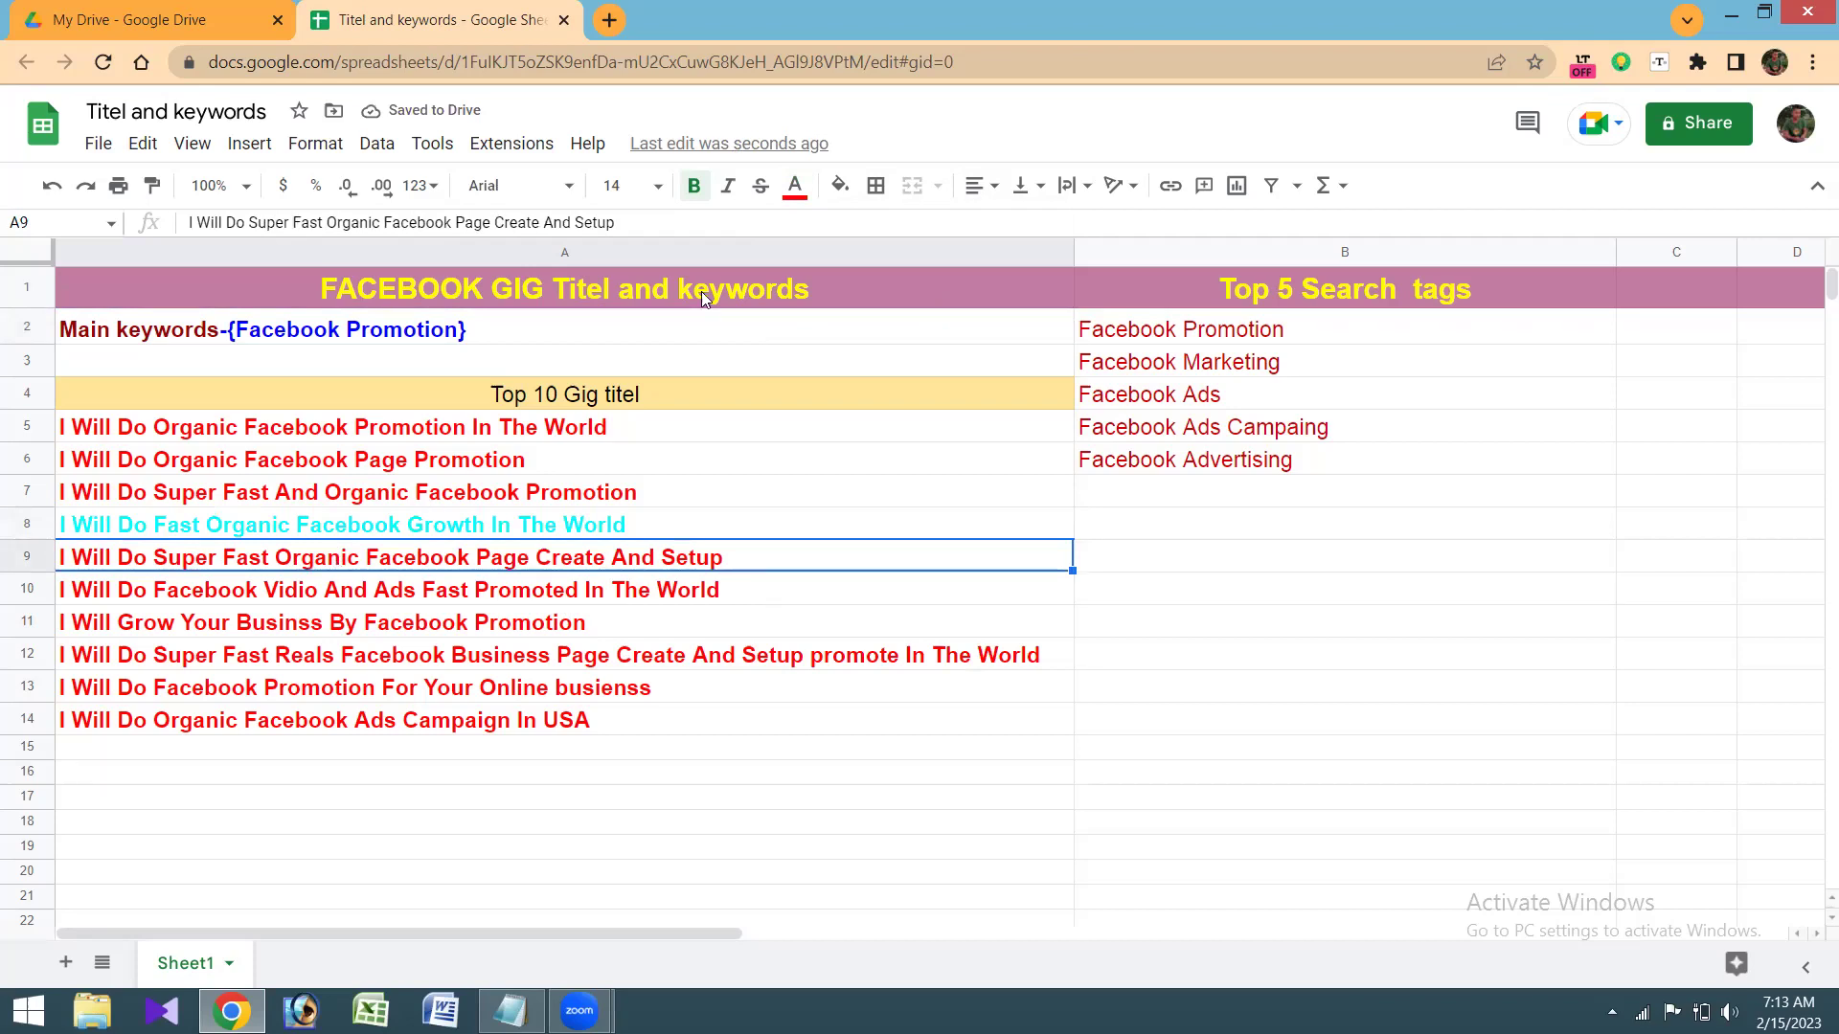
{"action": "left_click", "coordinate": [796, 188]}
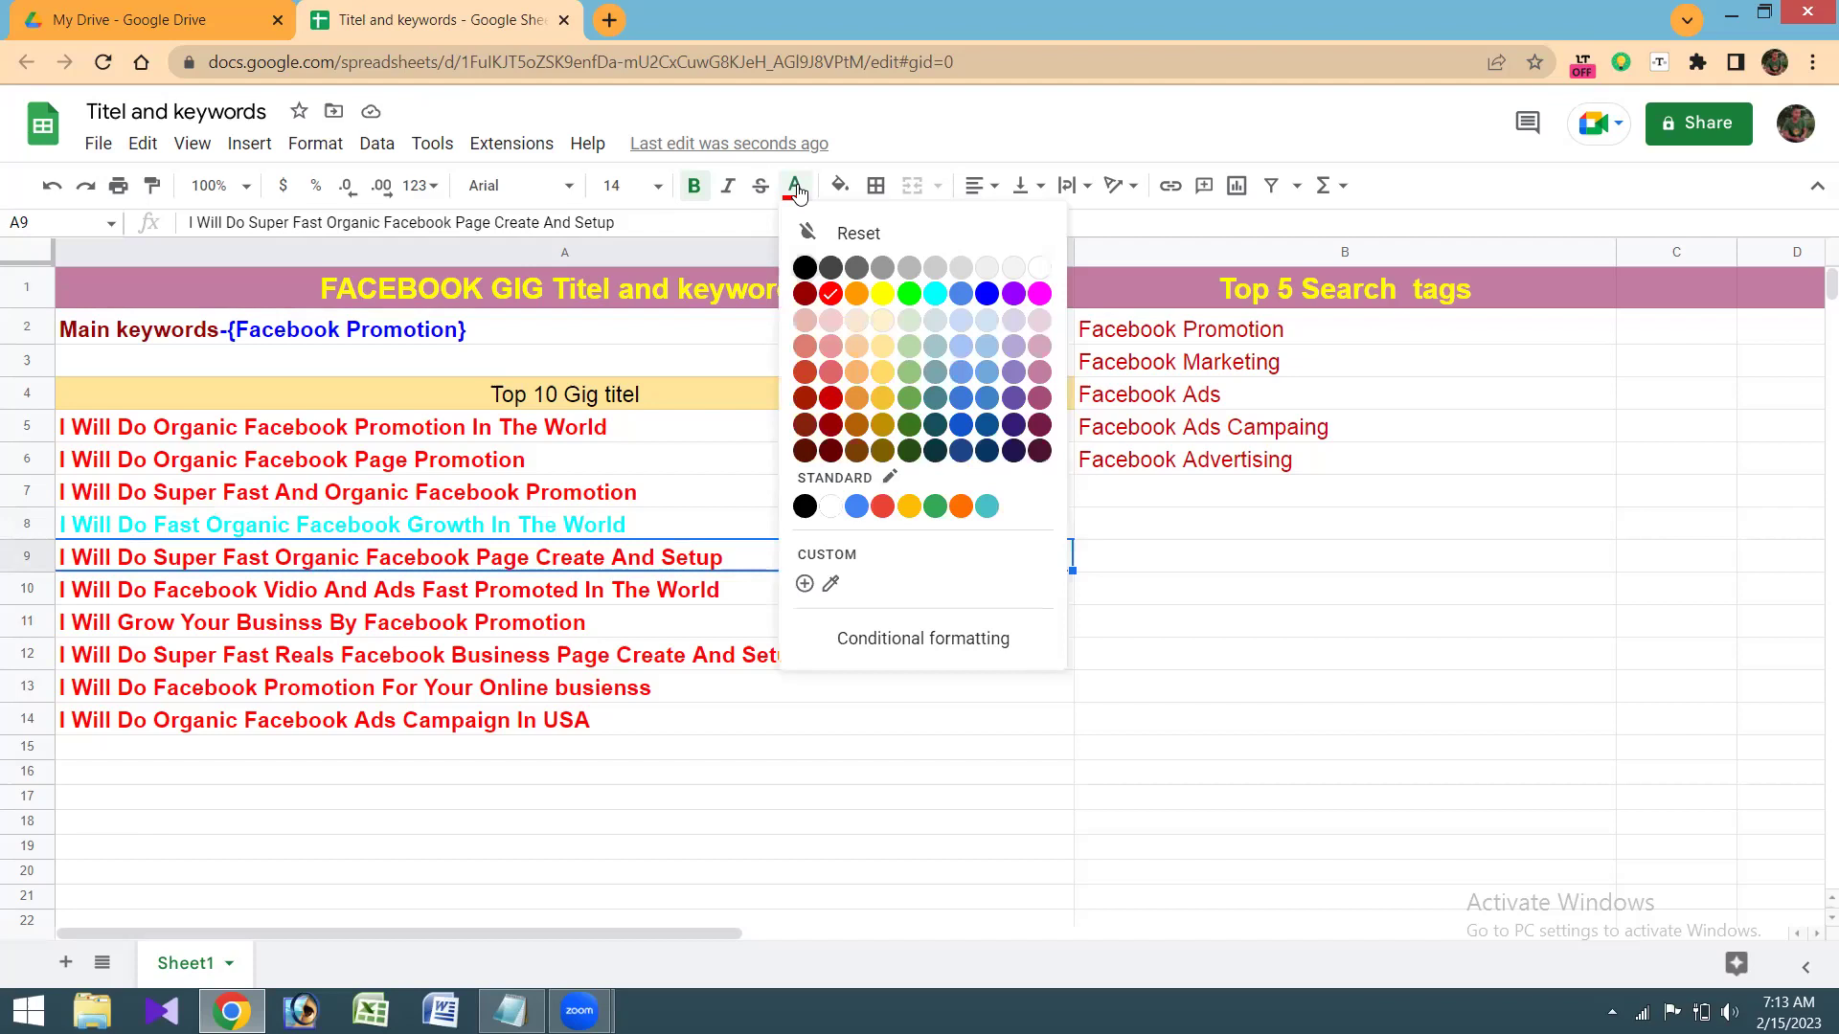
{"action": "left_click", "coordinate": [936, 293]}
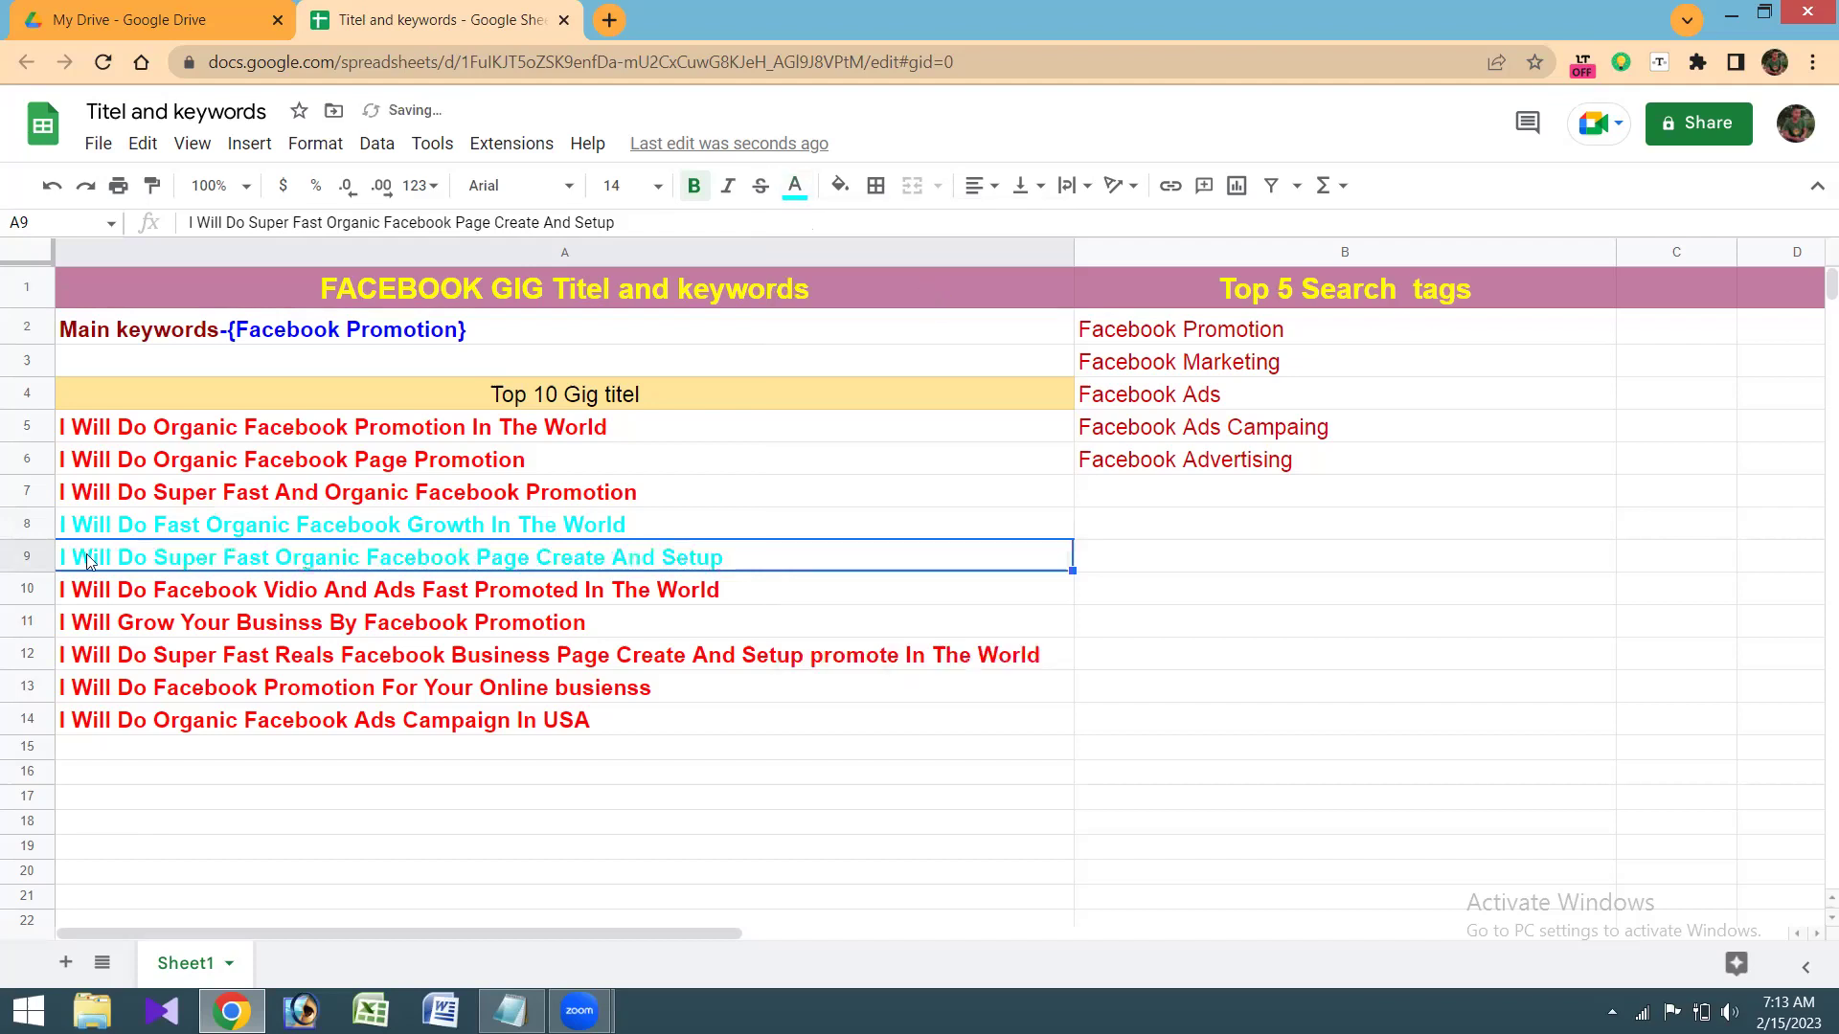
{"action": "left_click", "coordinate": [299, 599]}
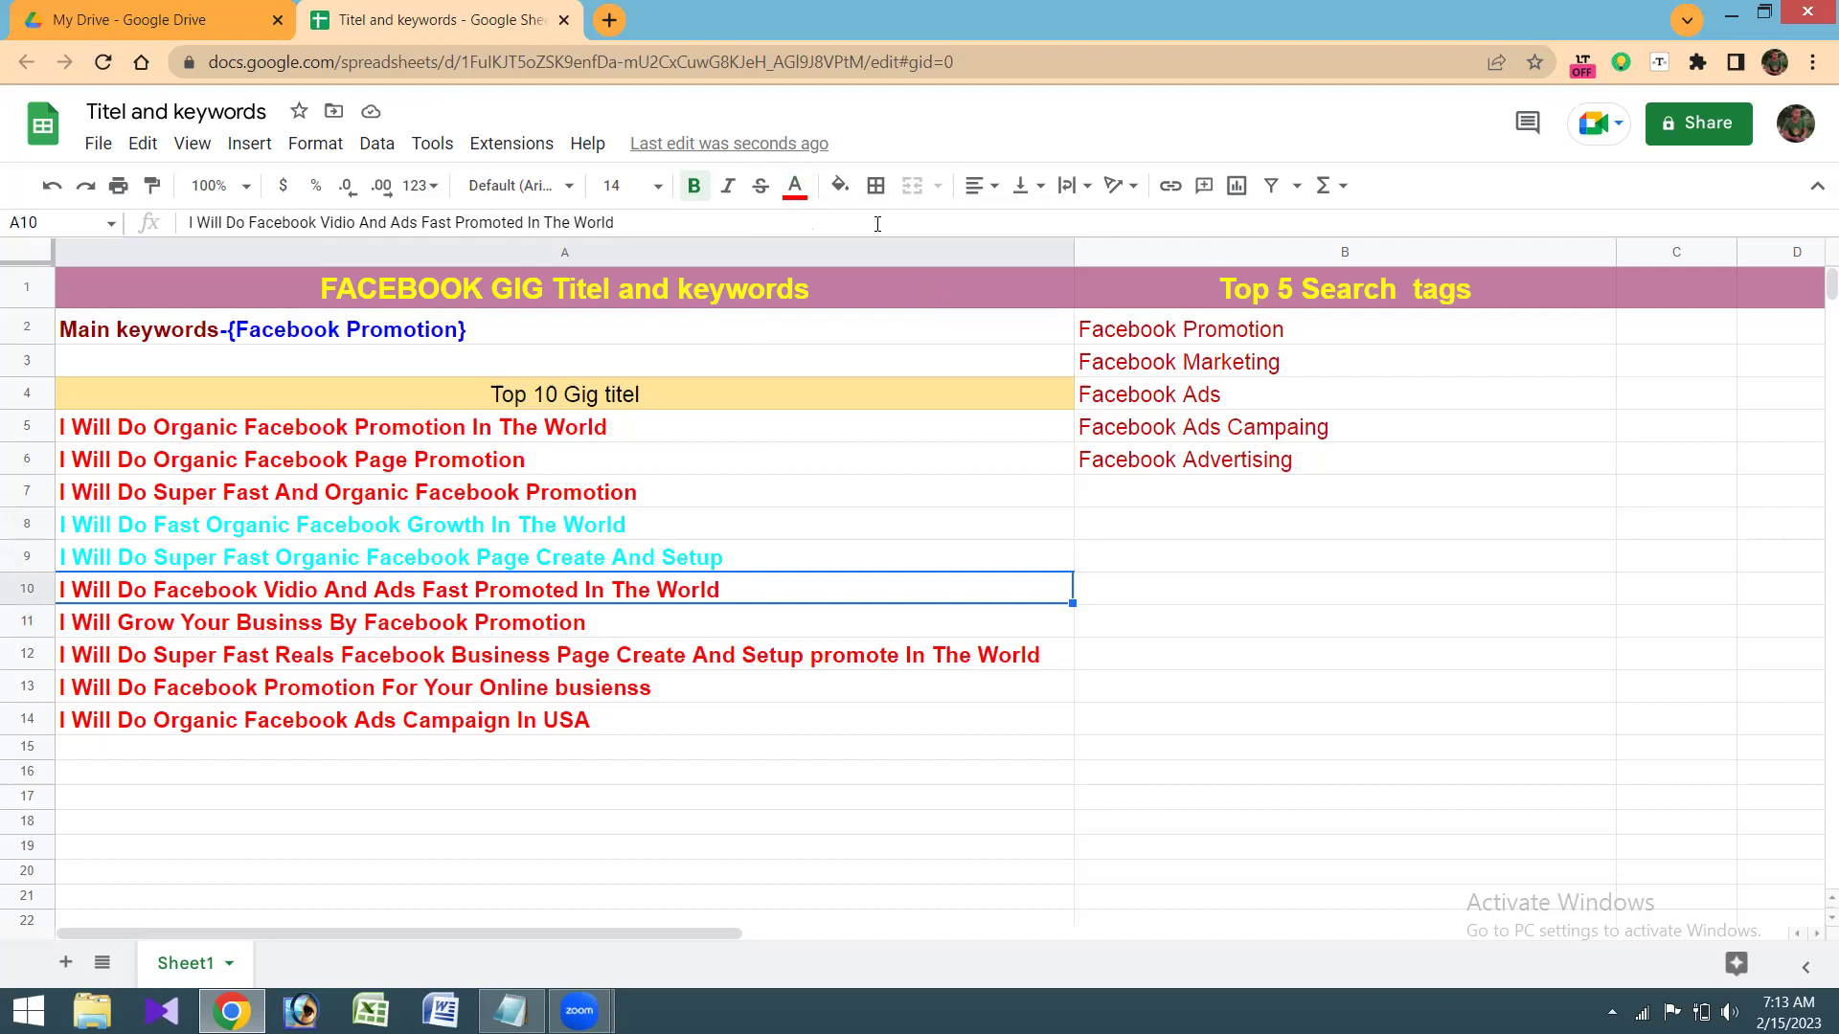
{"action": "left_click", "coordinate": [795, 188]}
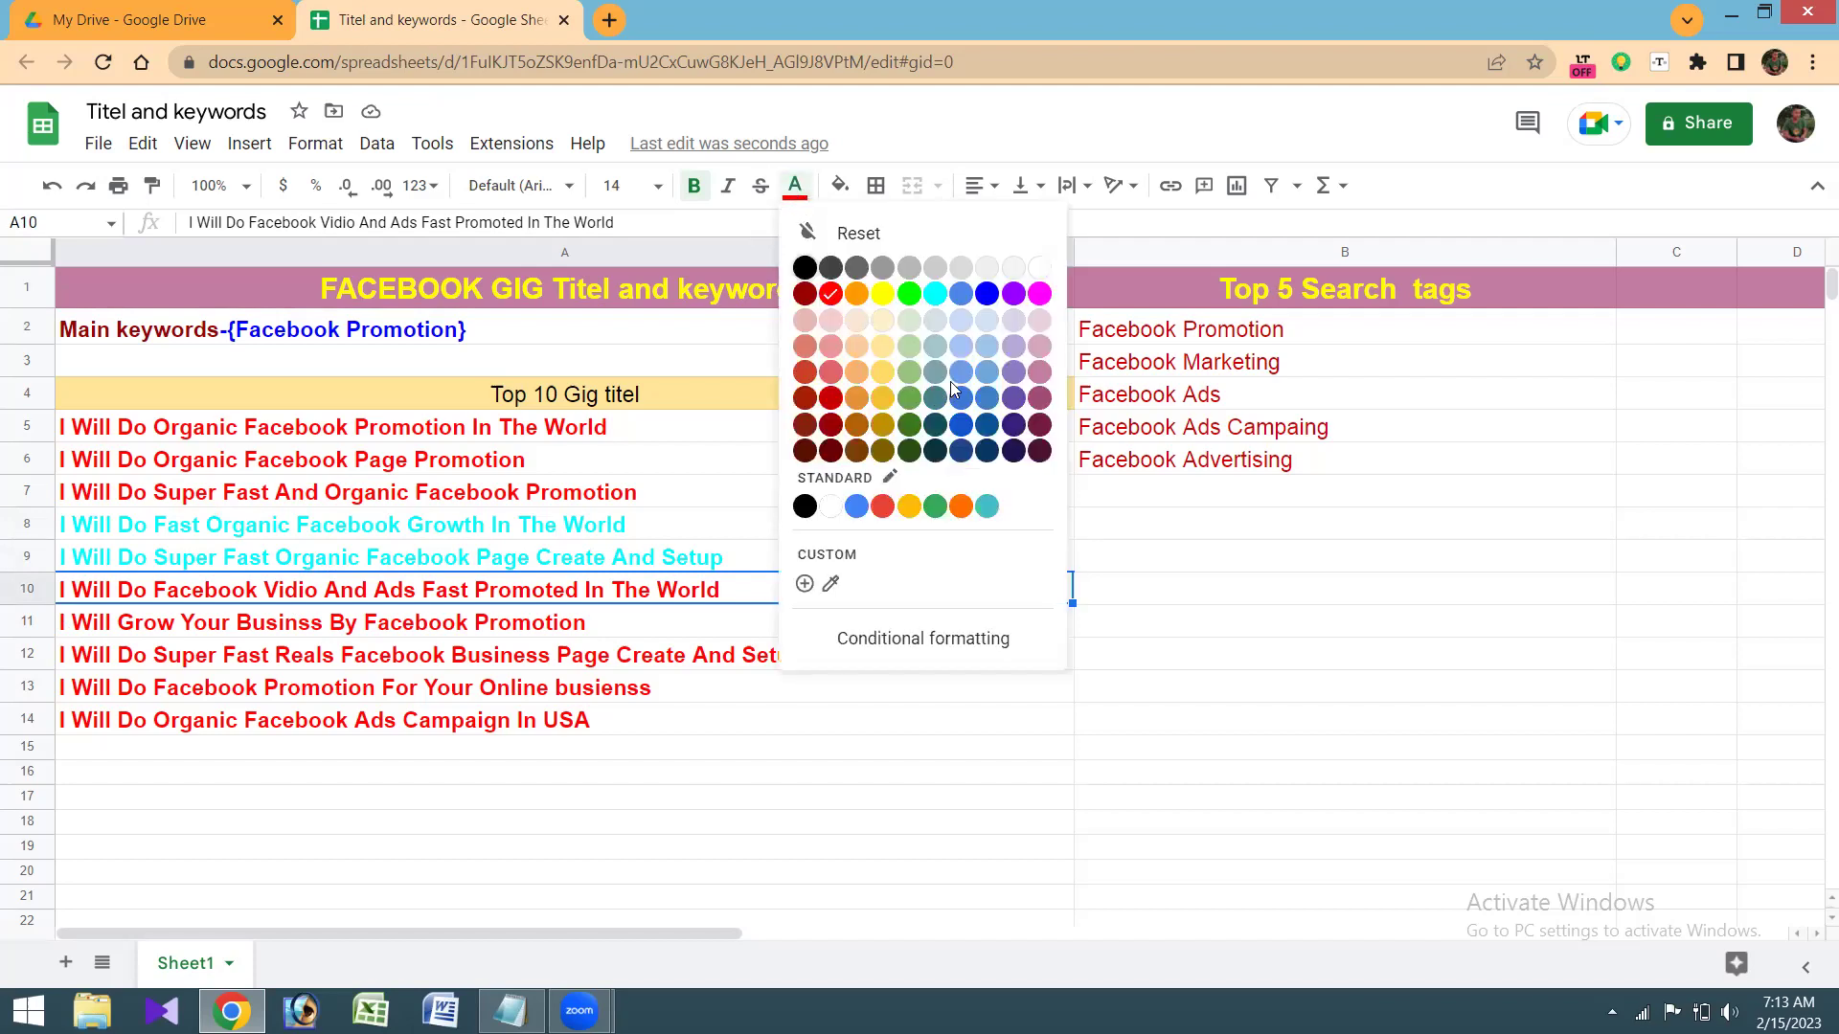
{"action": "left_click", "coordinate": [934, 294]}
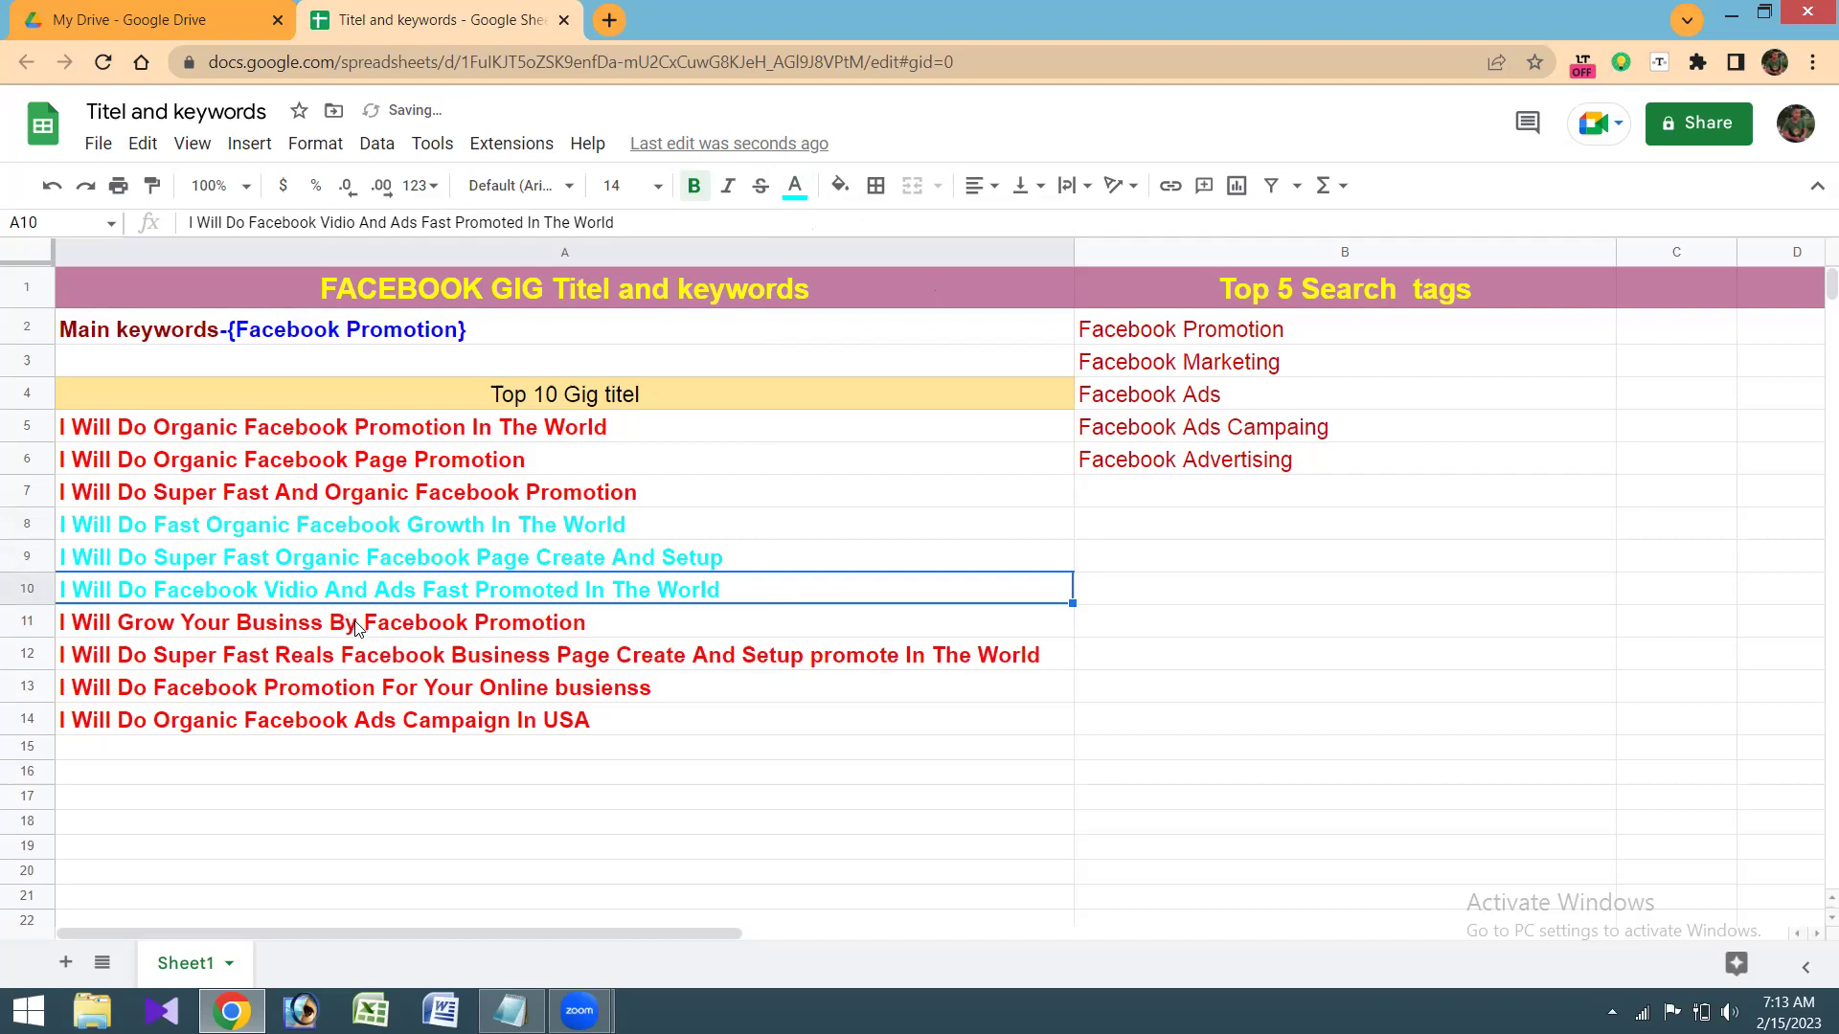
Step: Change the text colour of the gig titles in cells A12 and A14 to cyan
{"action": "key", "text": "Down"}
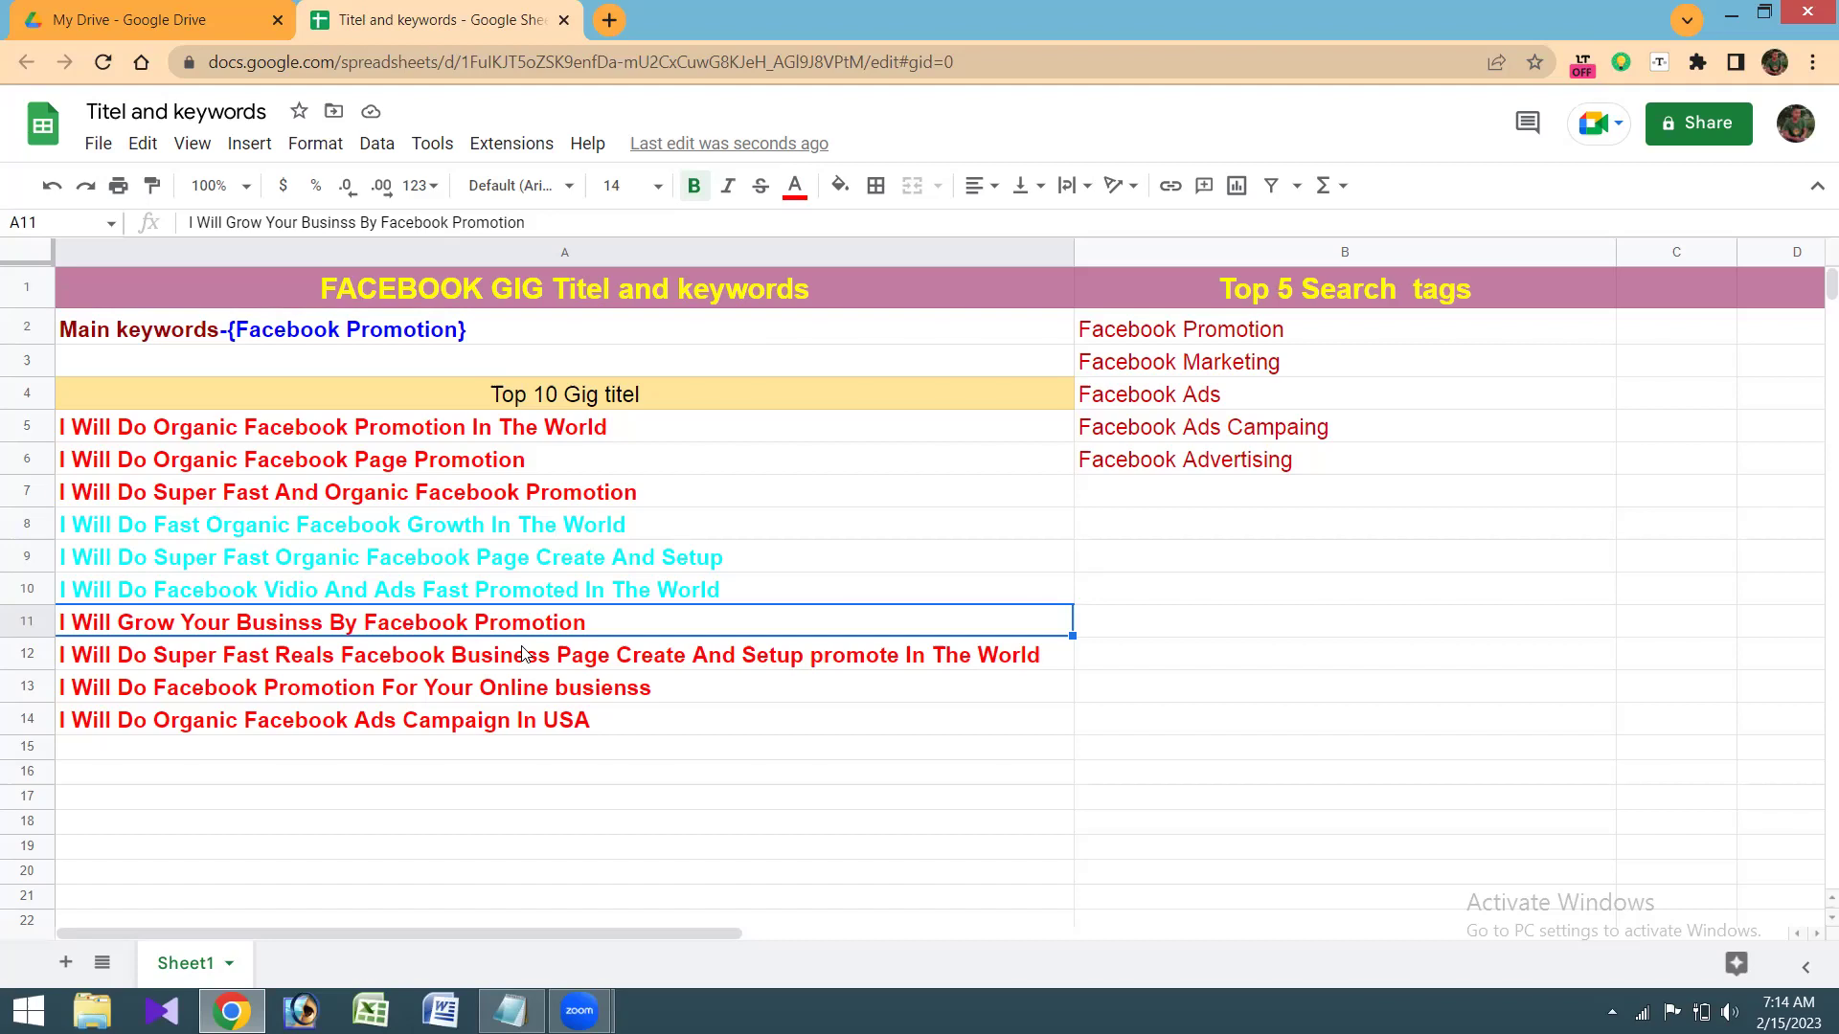
{"action": "left_click", "coordinate": [276, 660]}
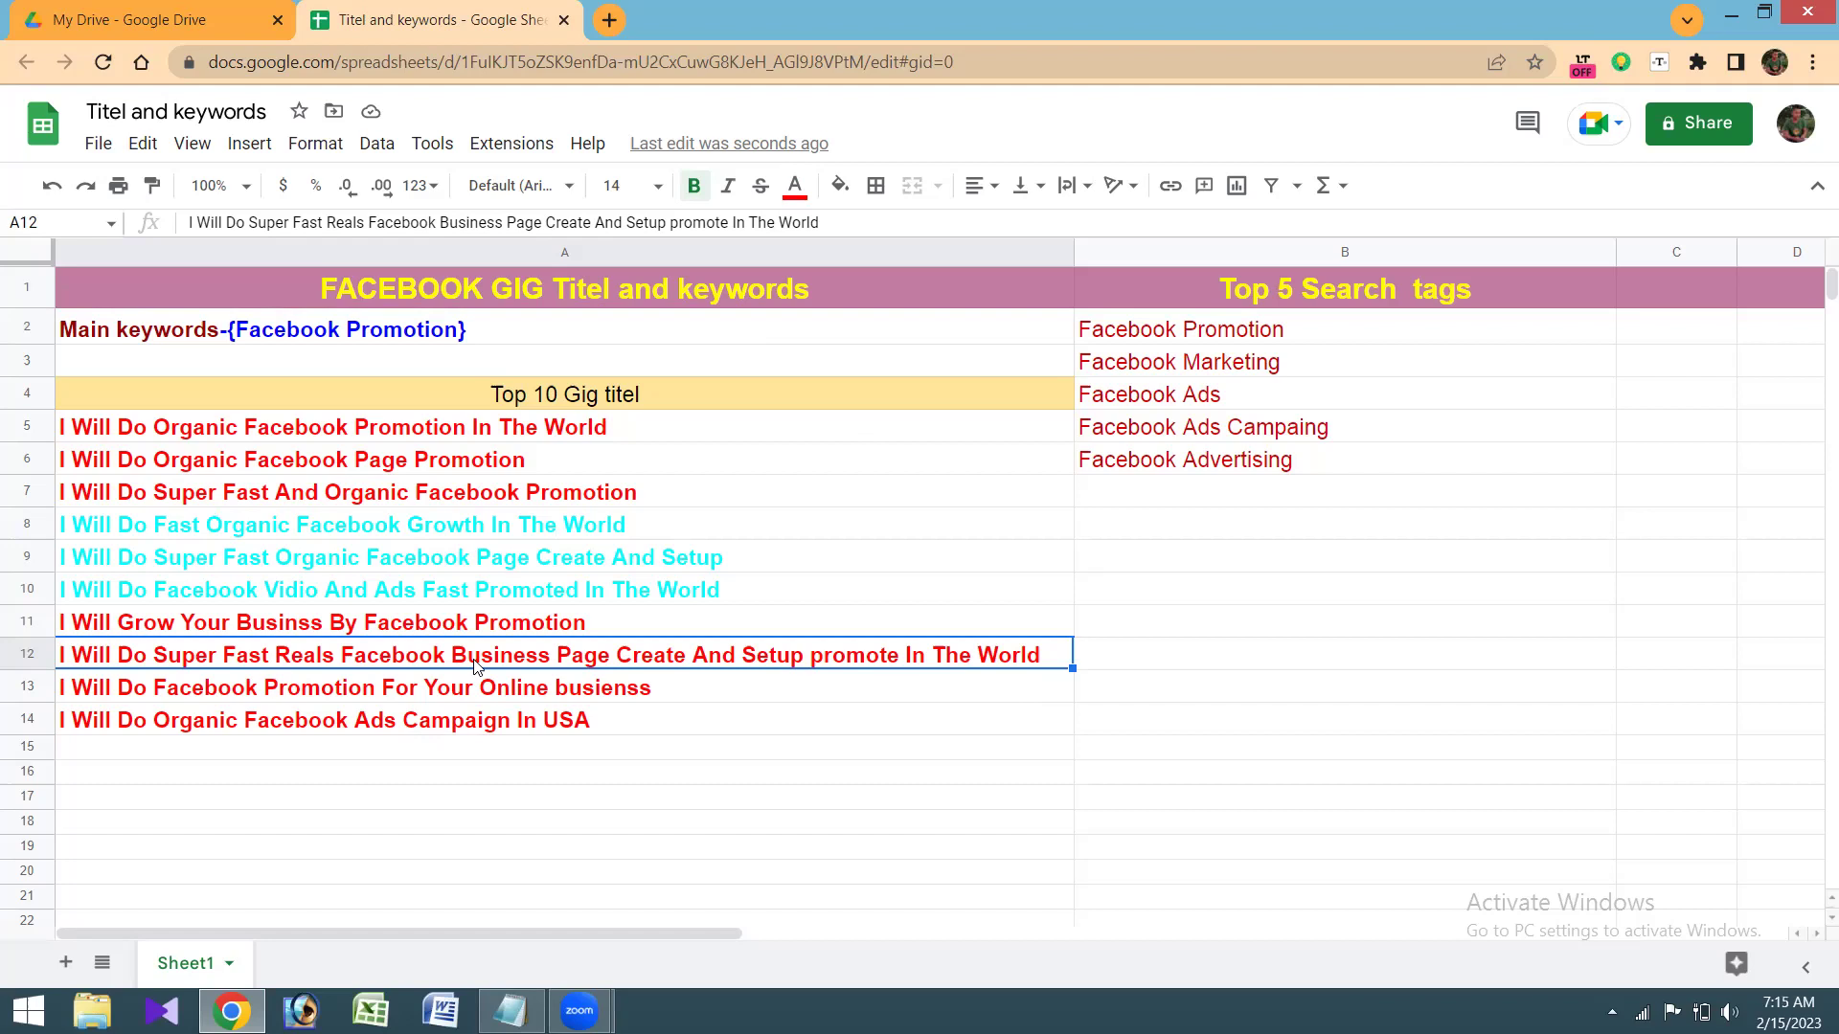
{"action": "left_click", "coordinate": [794, 189]}
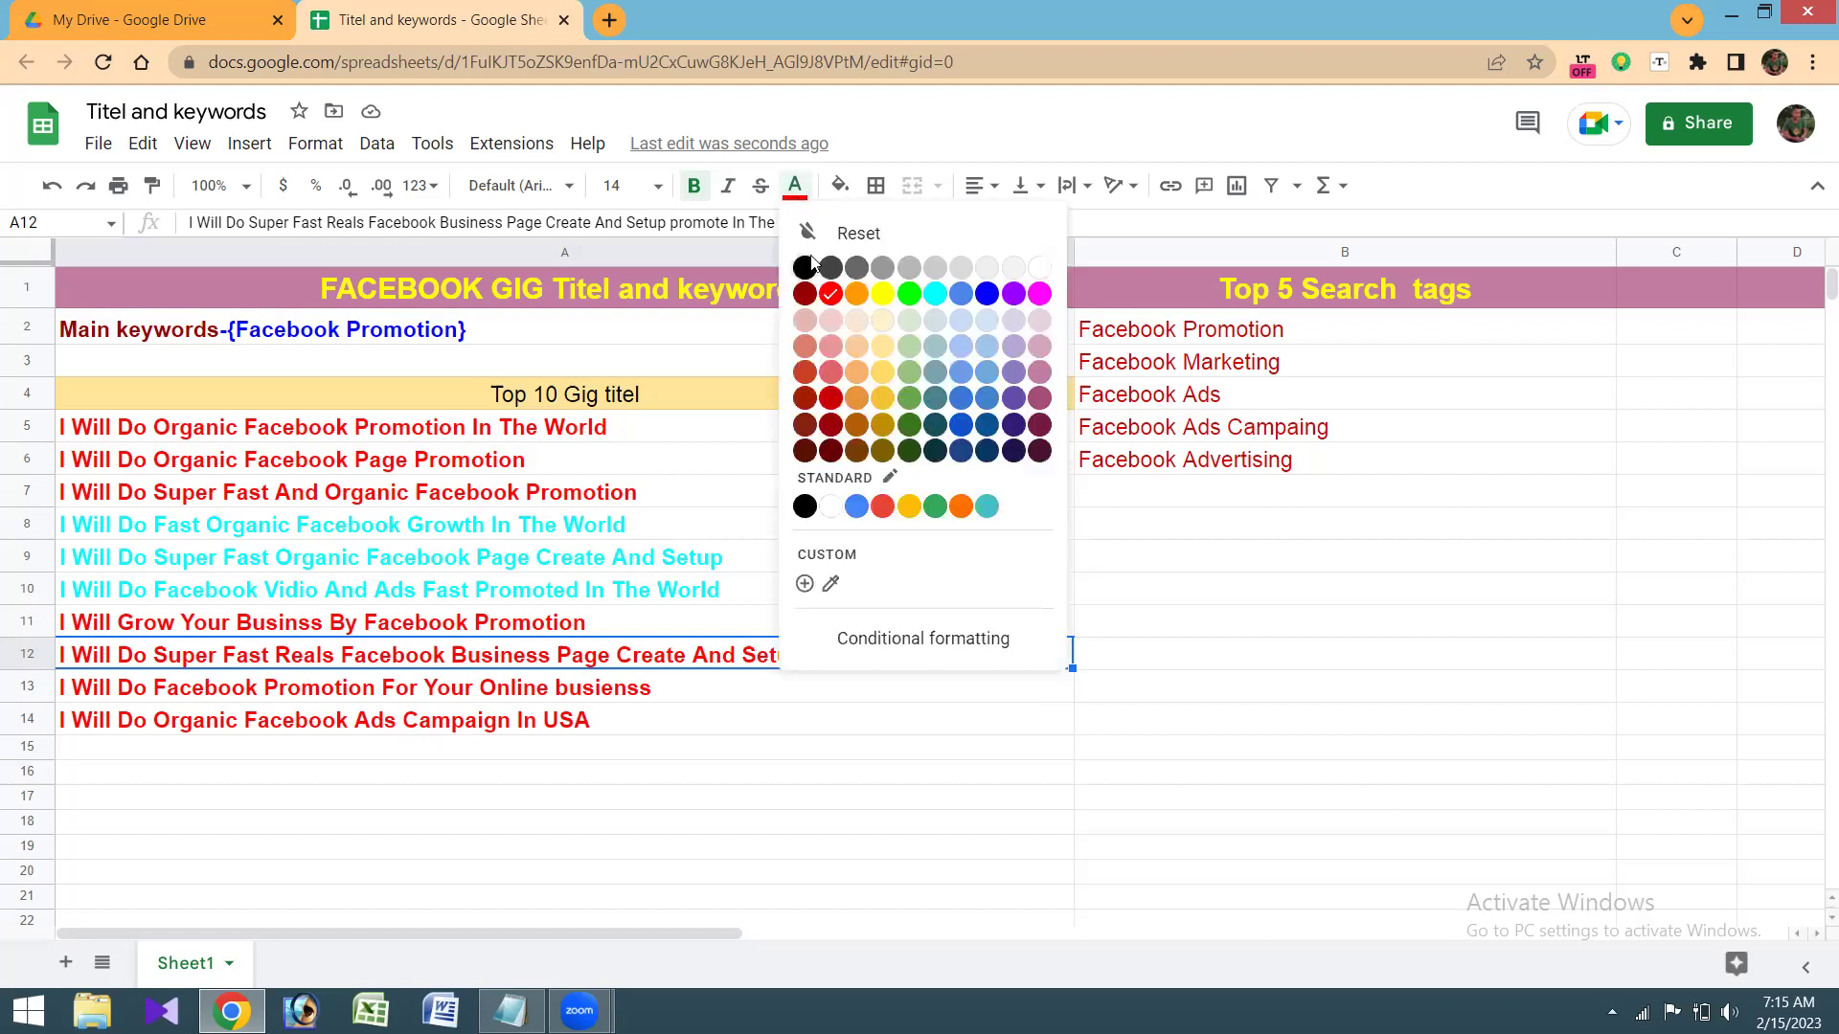
{"action": "left_click", "coordinate": [936, 293]}
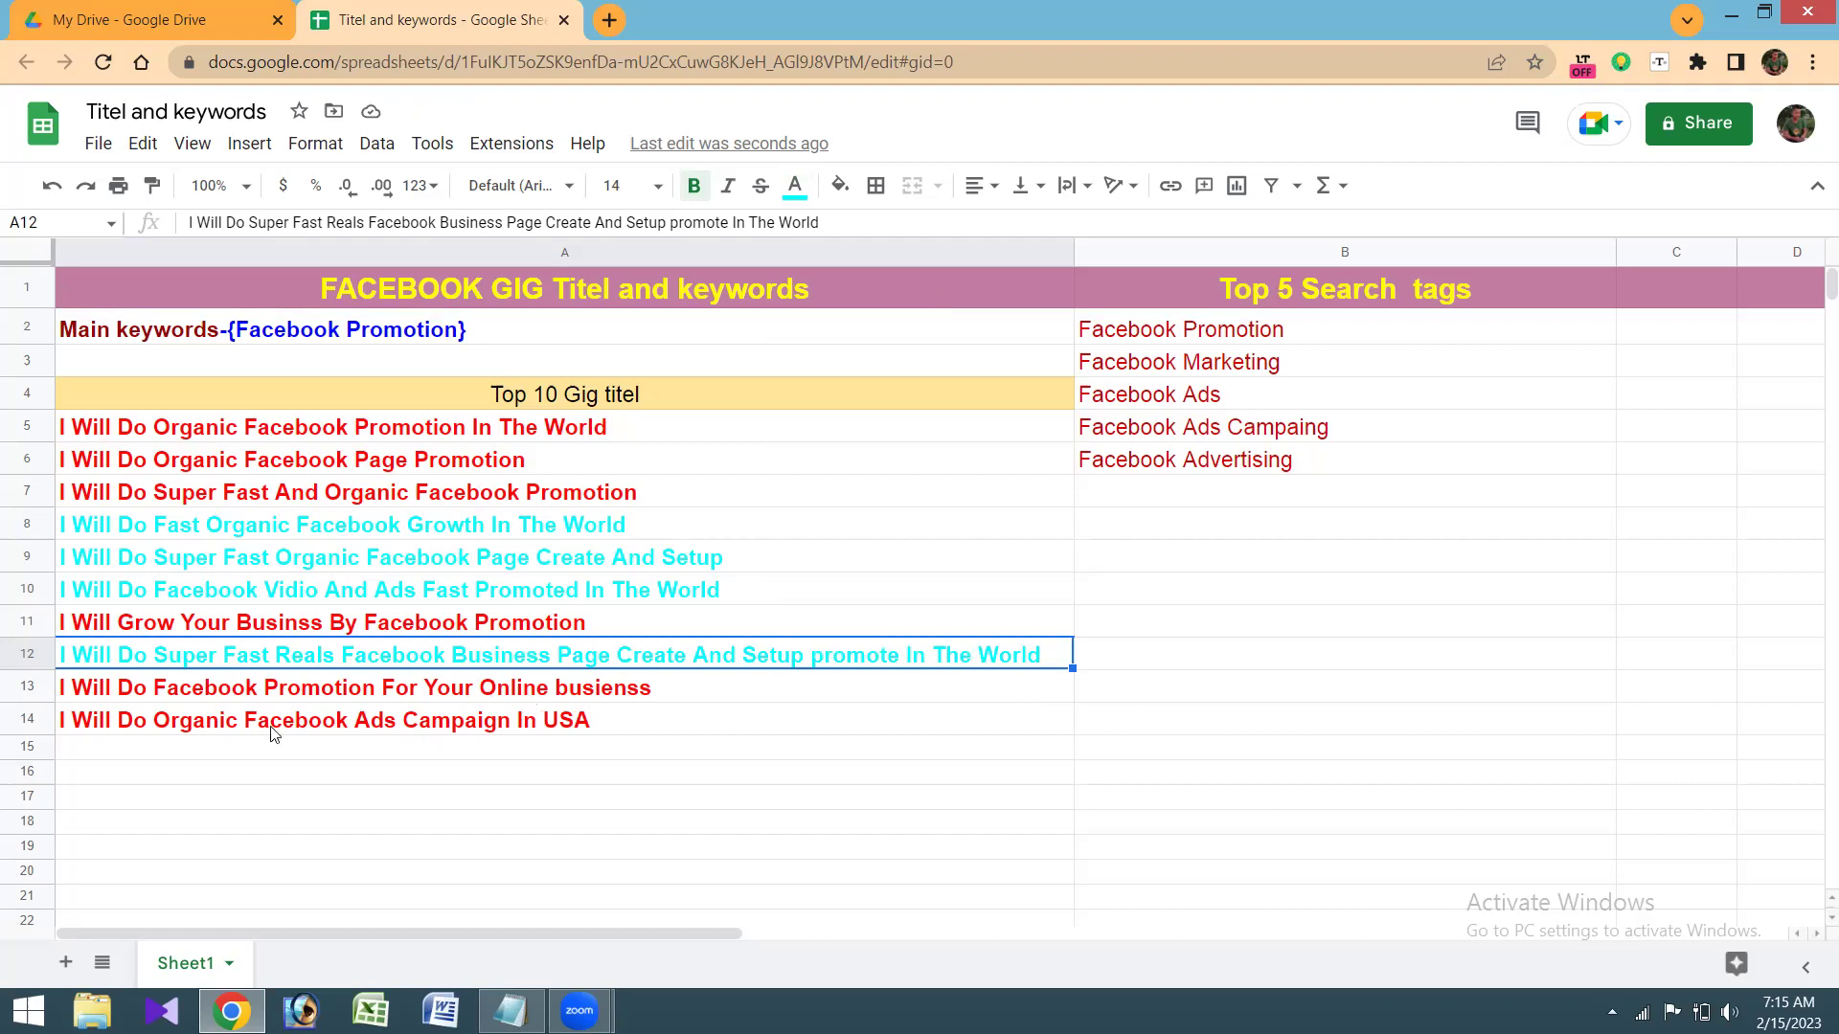
{"action": "left_click", "coordinate": [364, 731]}
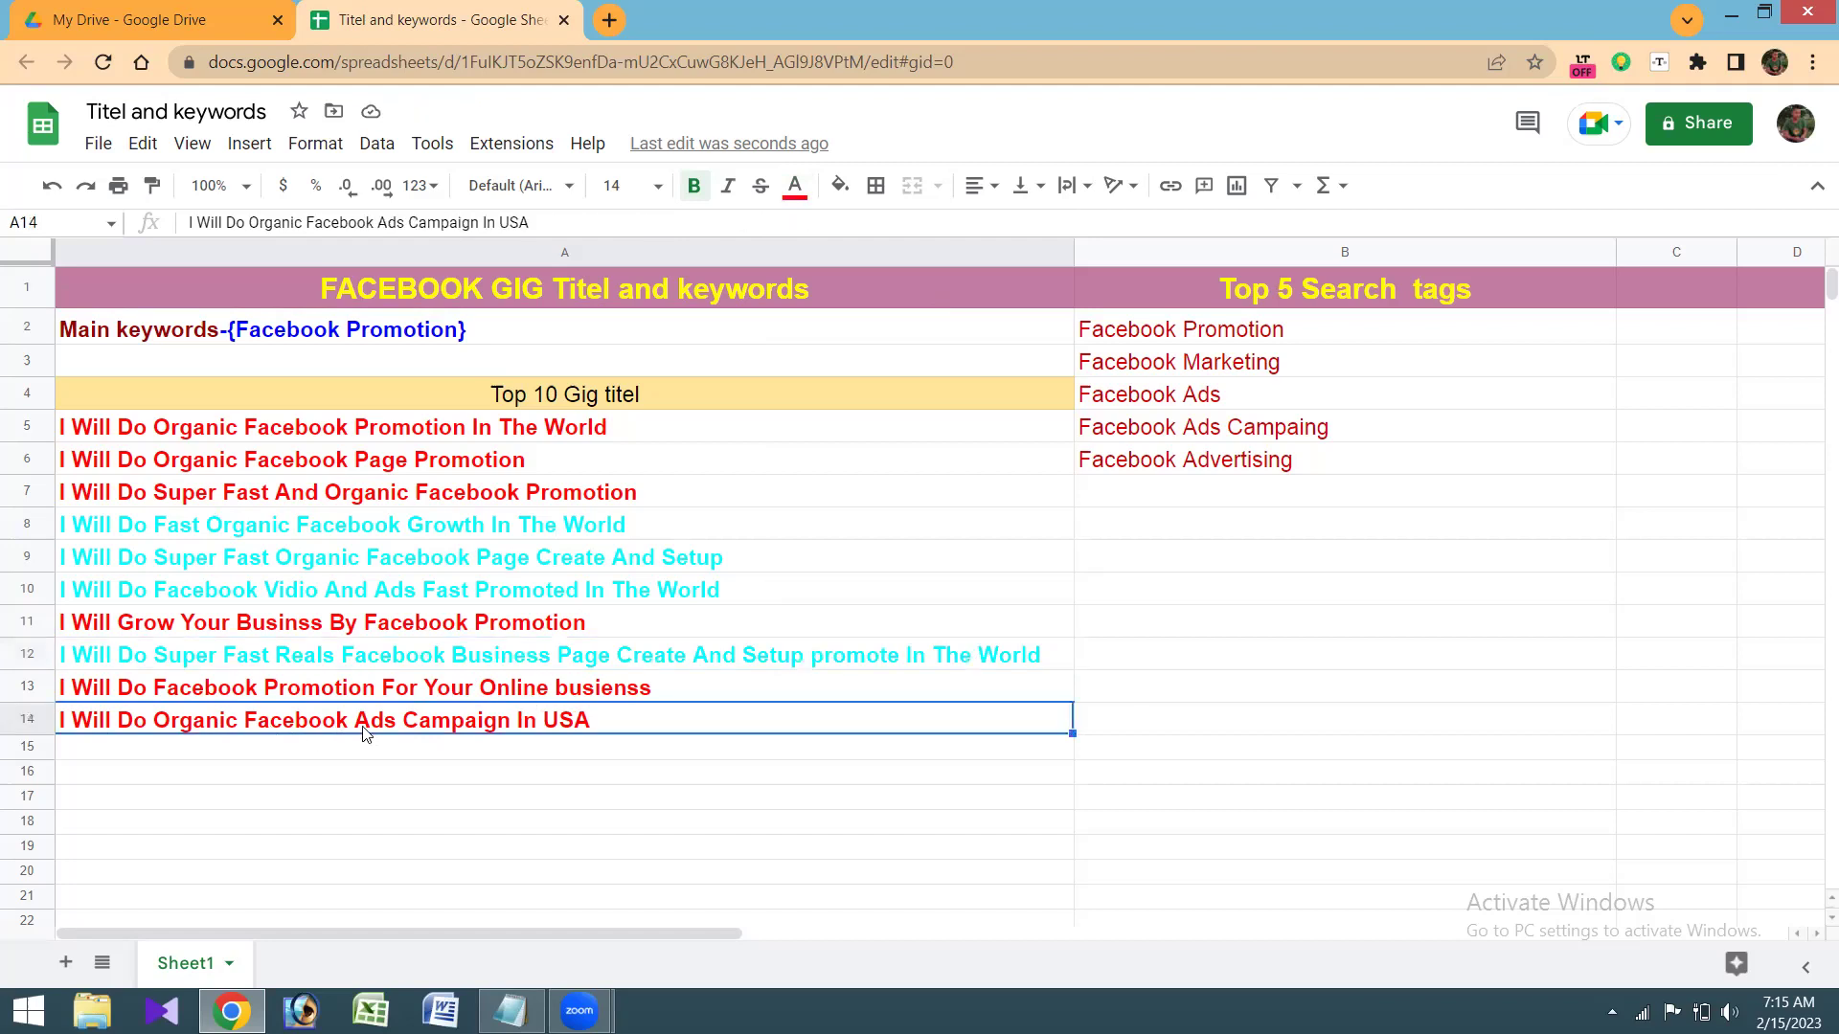
{"action": "left_click", "coordinate": [792, 188]}
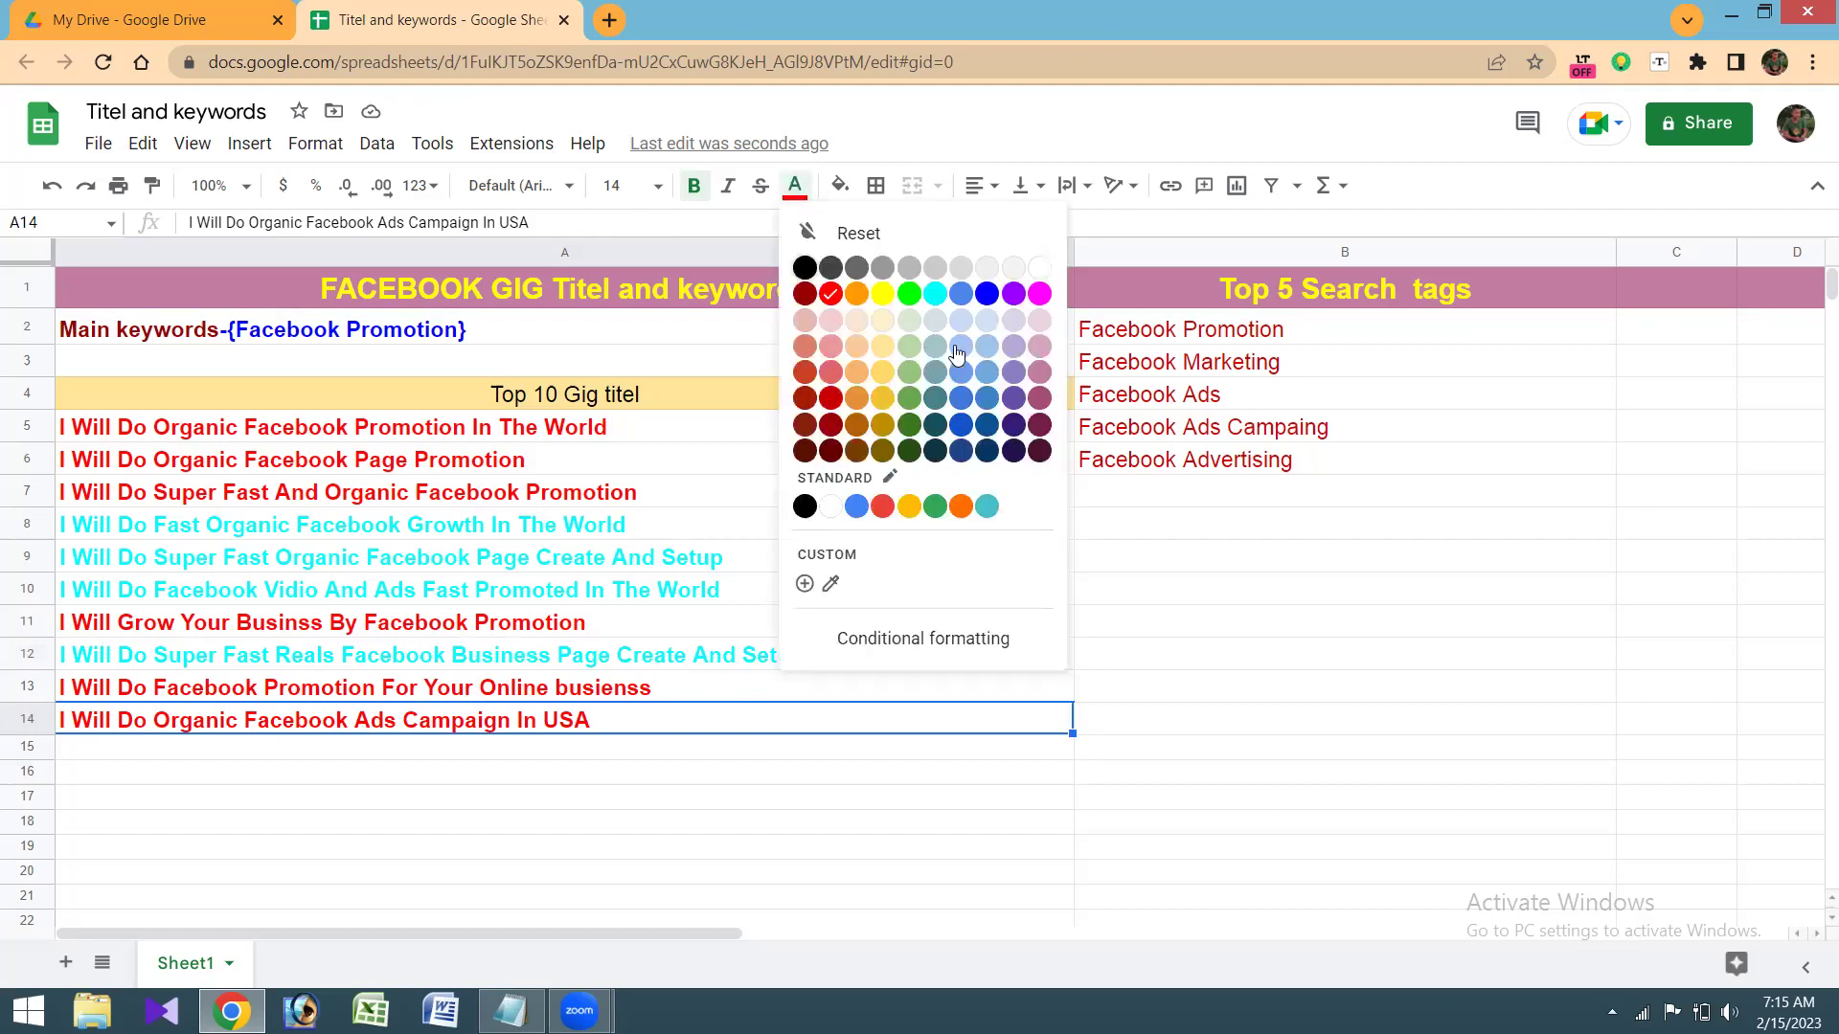
{"action": "left_click", "coordinate": [933, 295]}
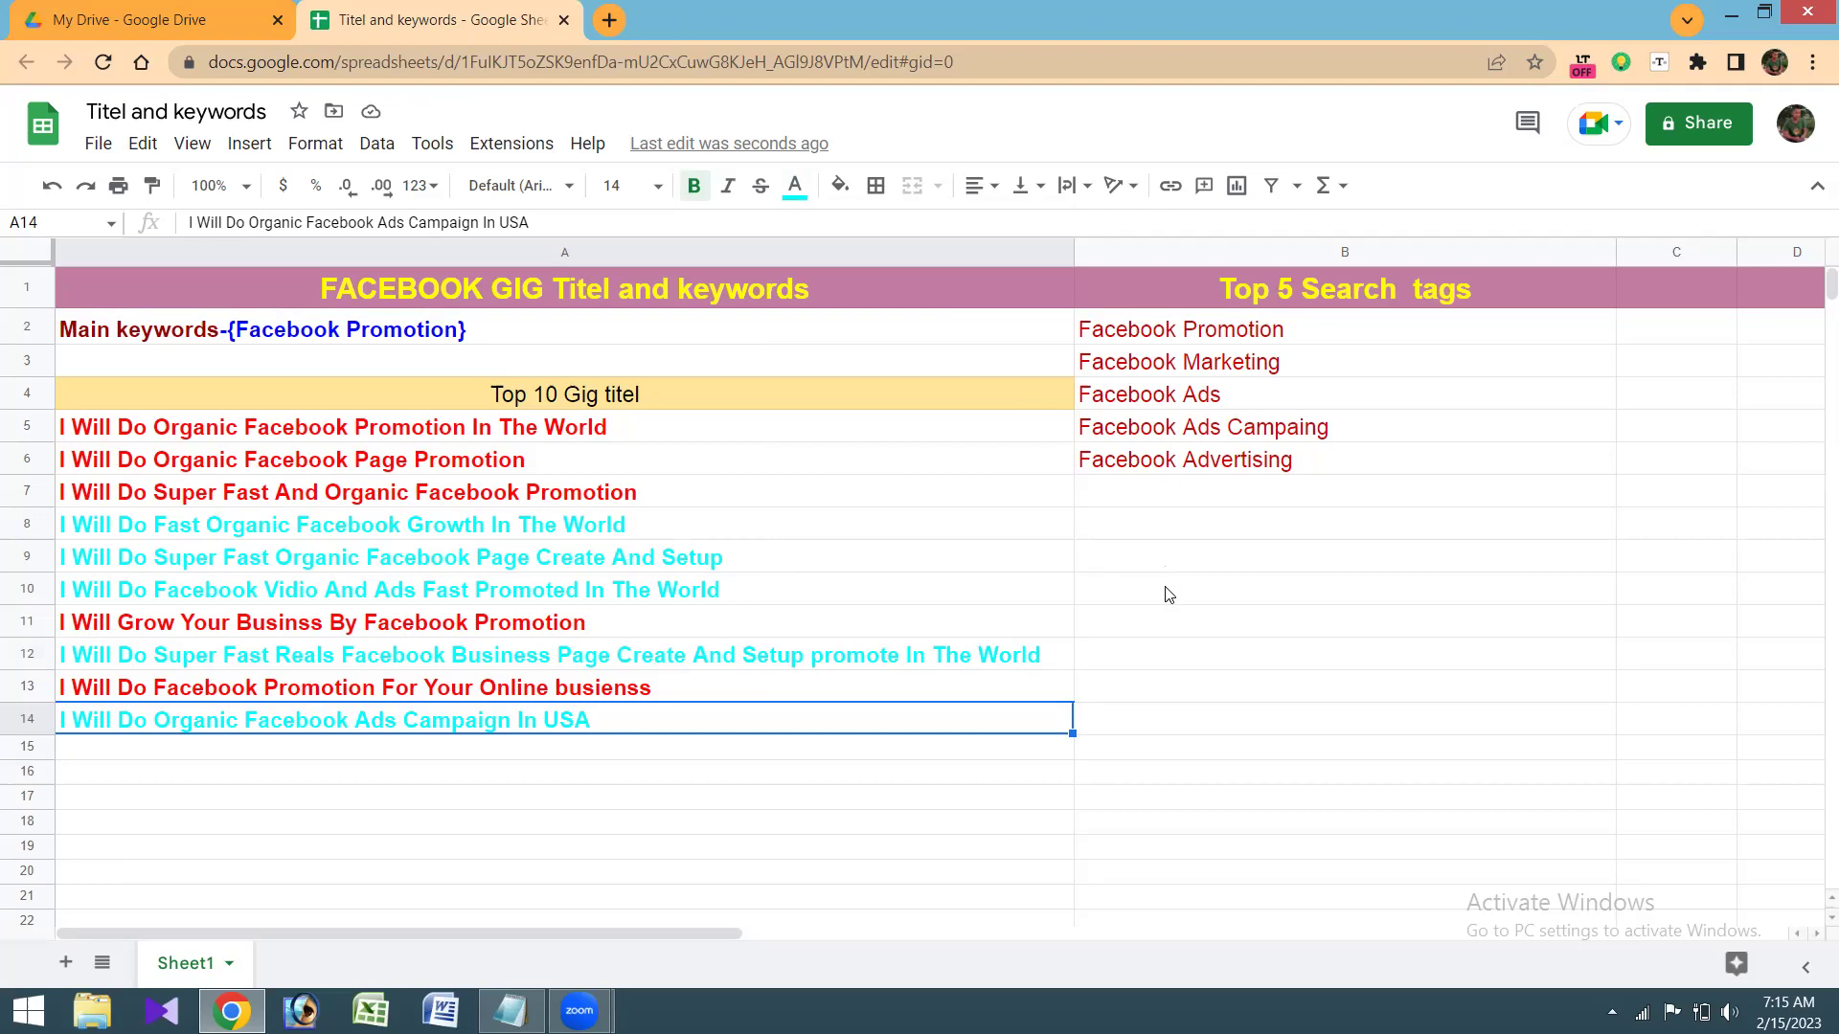
Step: Add the search tag "Organic Promotion" in cell B8, below the existing top 5 search tags
{"action": "left_click", "coordinate": [1454, 469]}
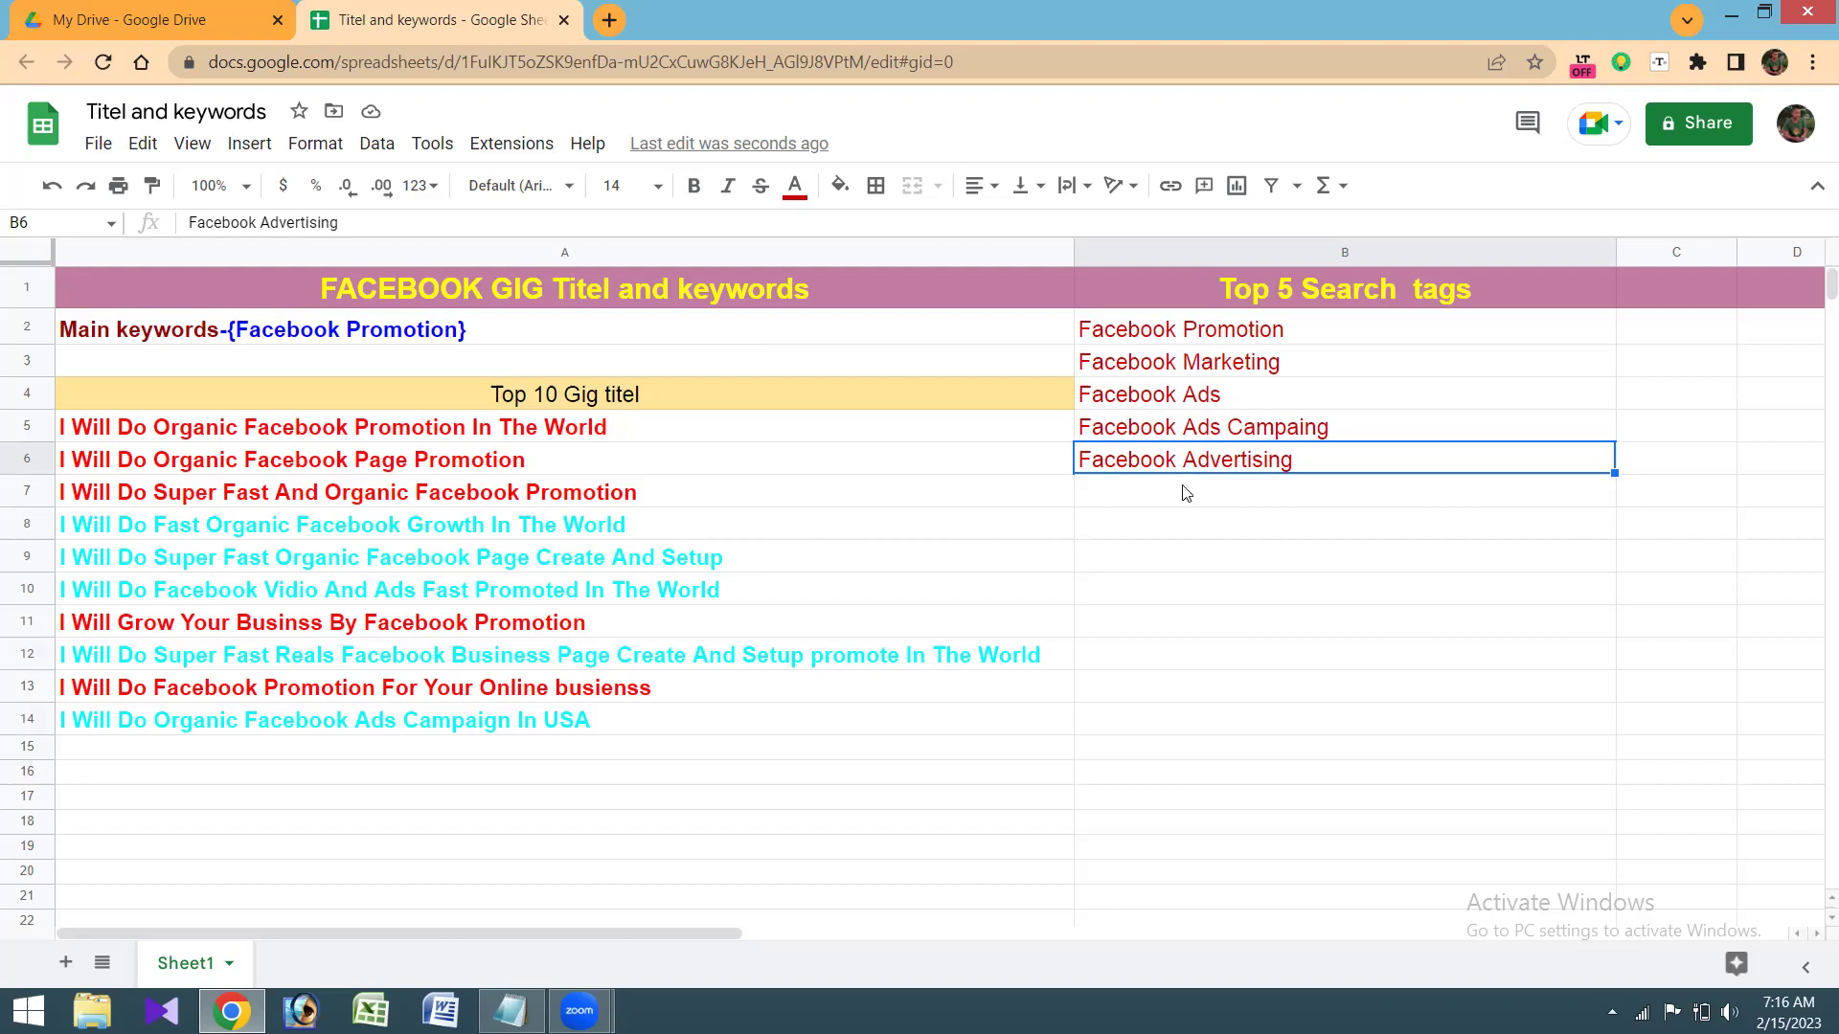
{"action": "left_click", "coordinate": [1108, 530]}
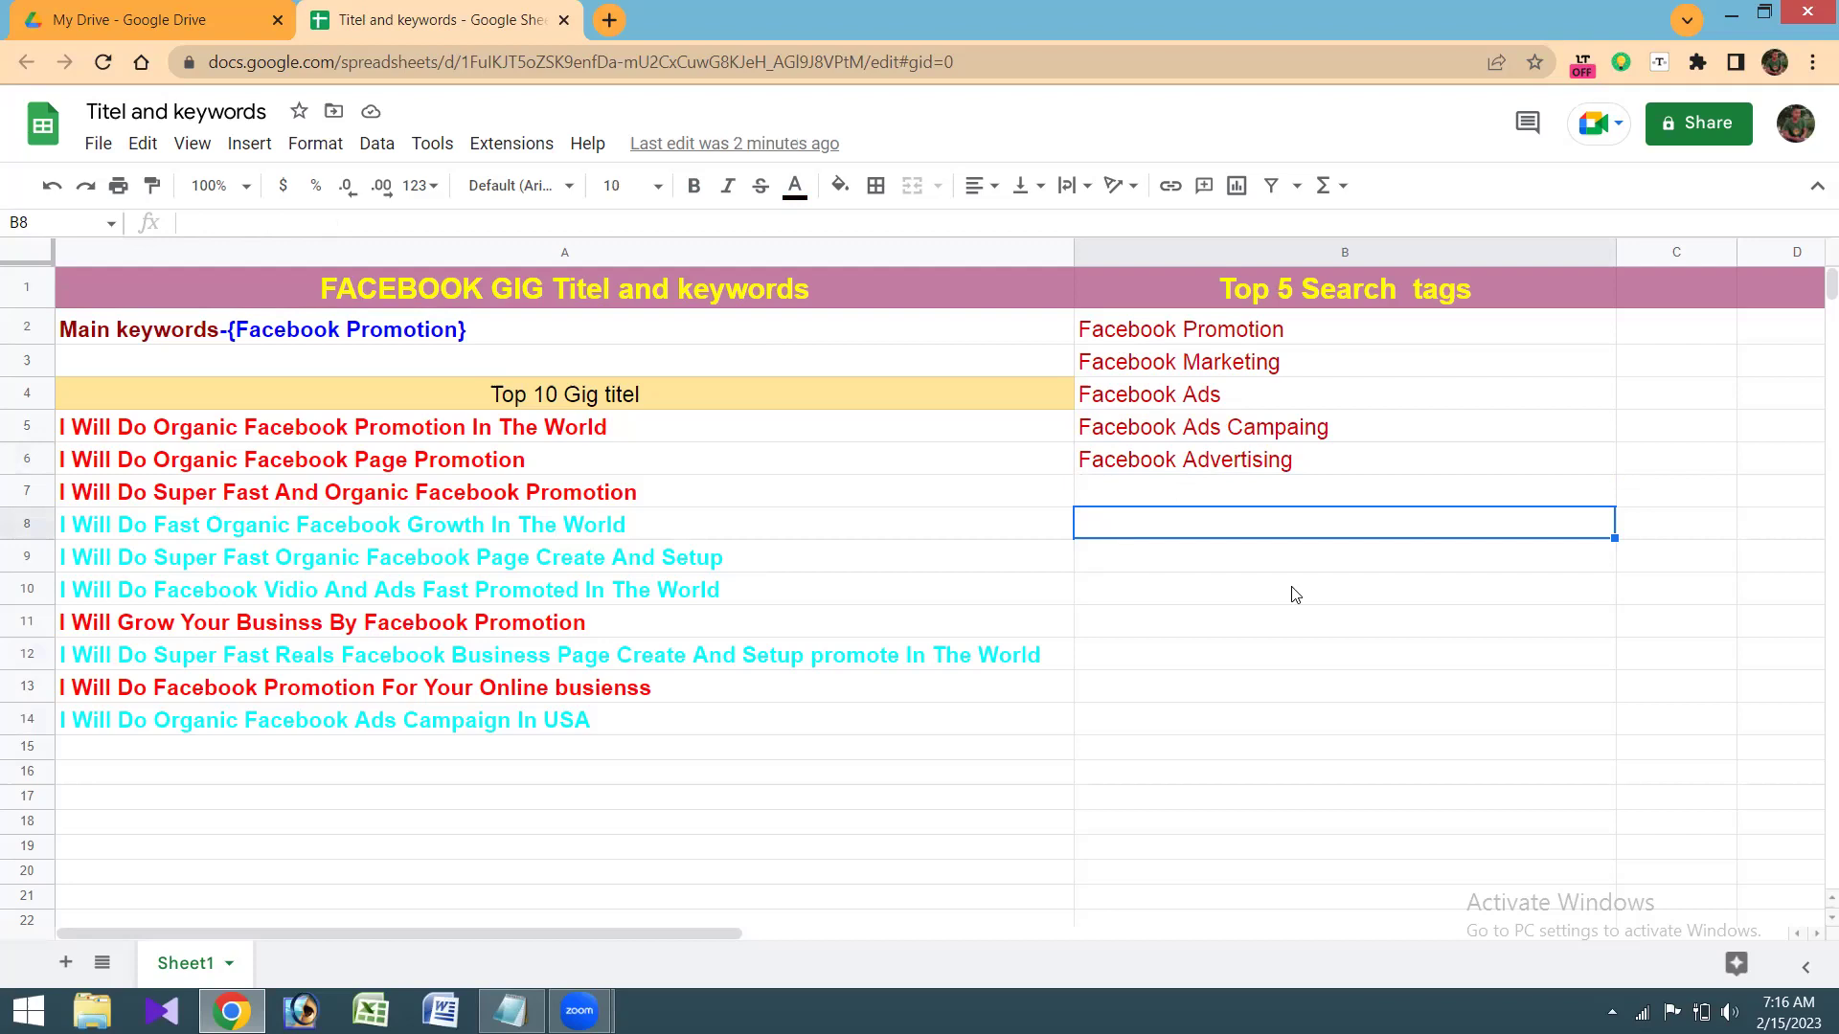
{"action": "type", "text": "Organ"}
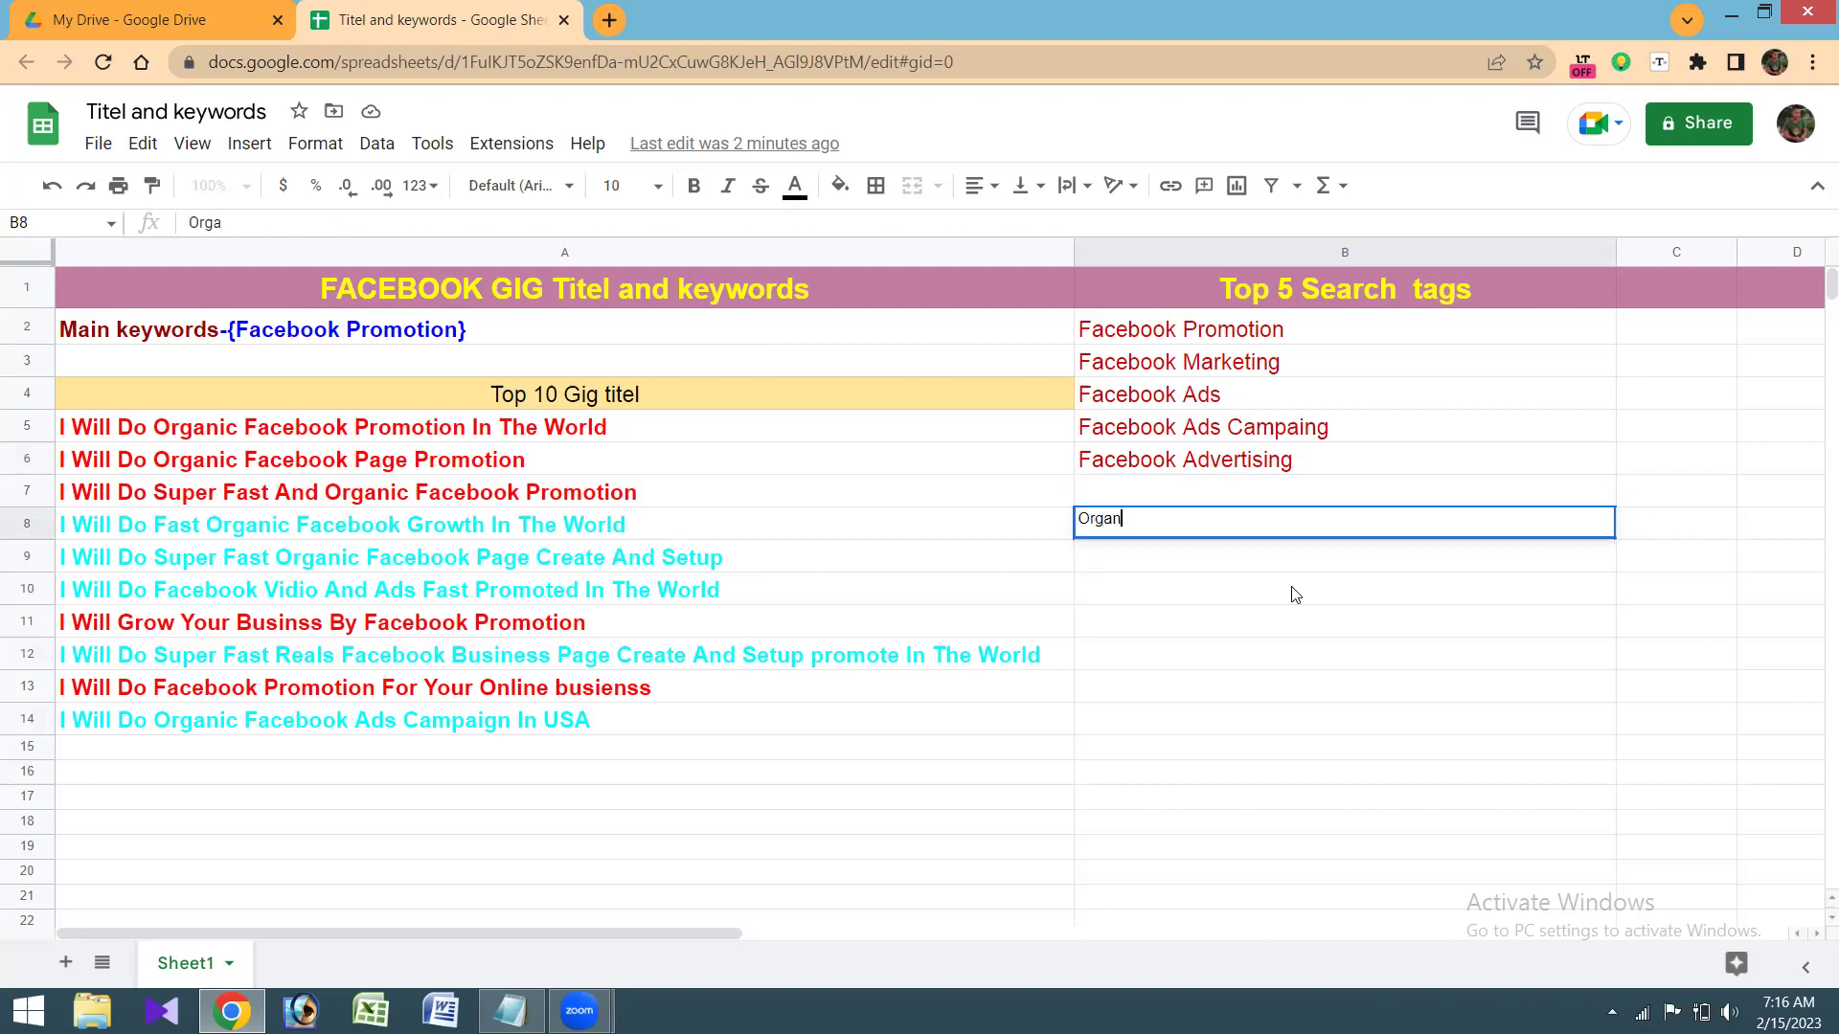
{"action": "type", "text": "ic Prom"}
{"action": "type", "text": "otion"}
{"action": "key", "text": "Return"}
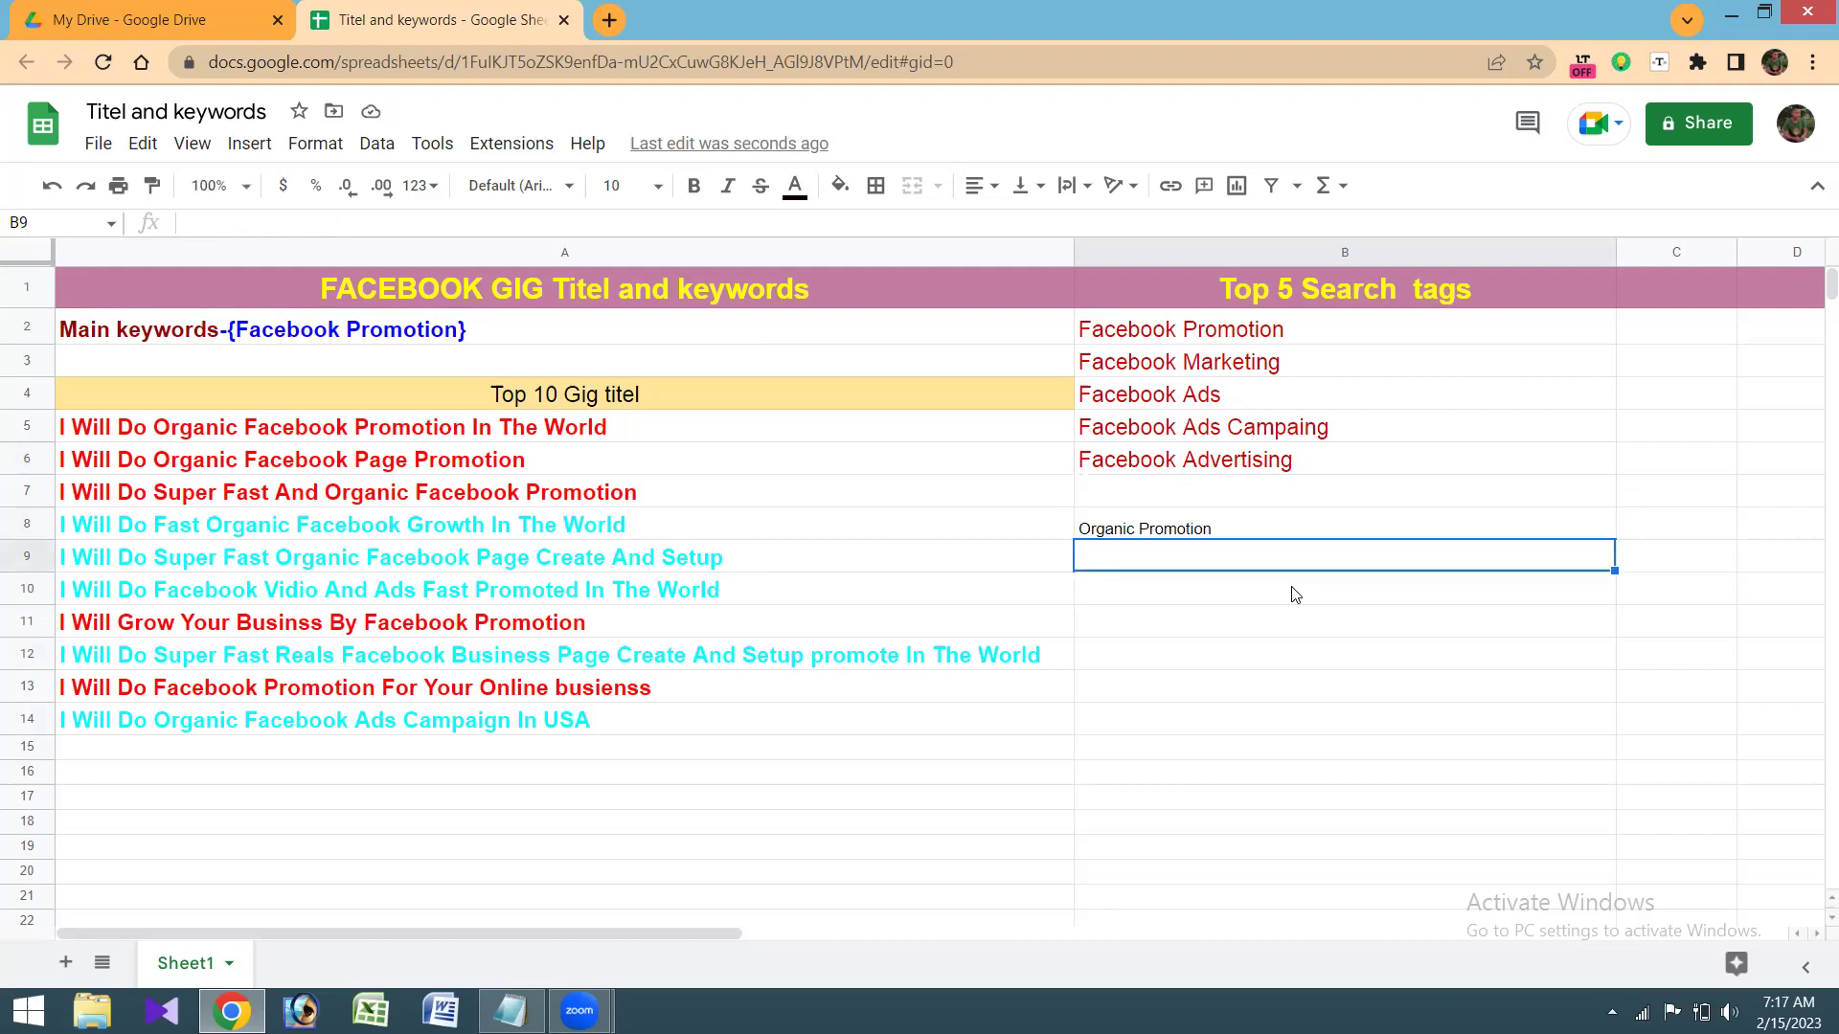
Step: Enter the search tags "Social Advertising" in cell B9 and "Ads Campaign" in cell B10
{"action": "type", "text": "So"}
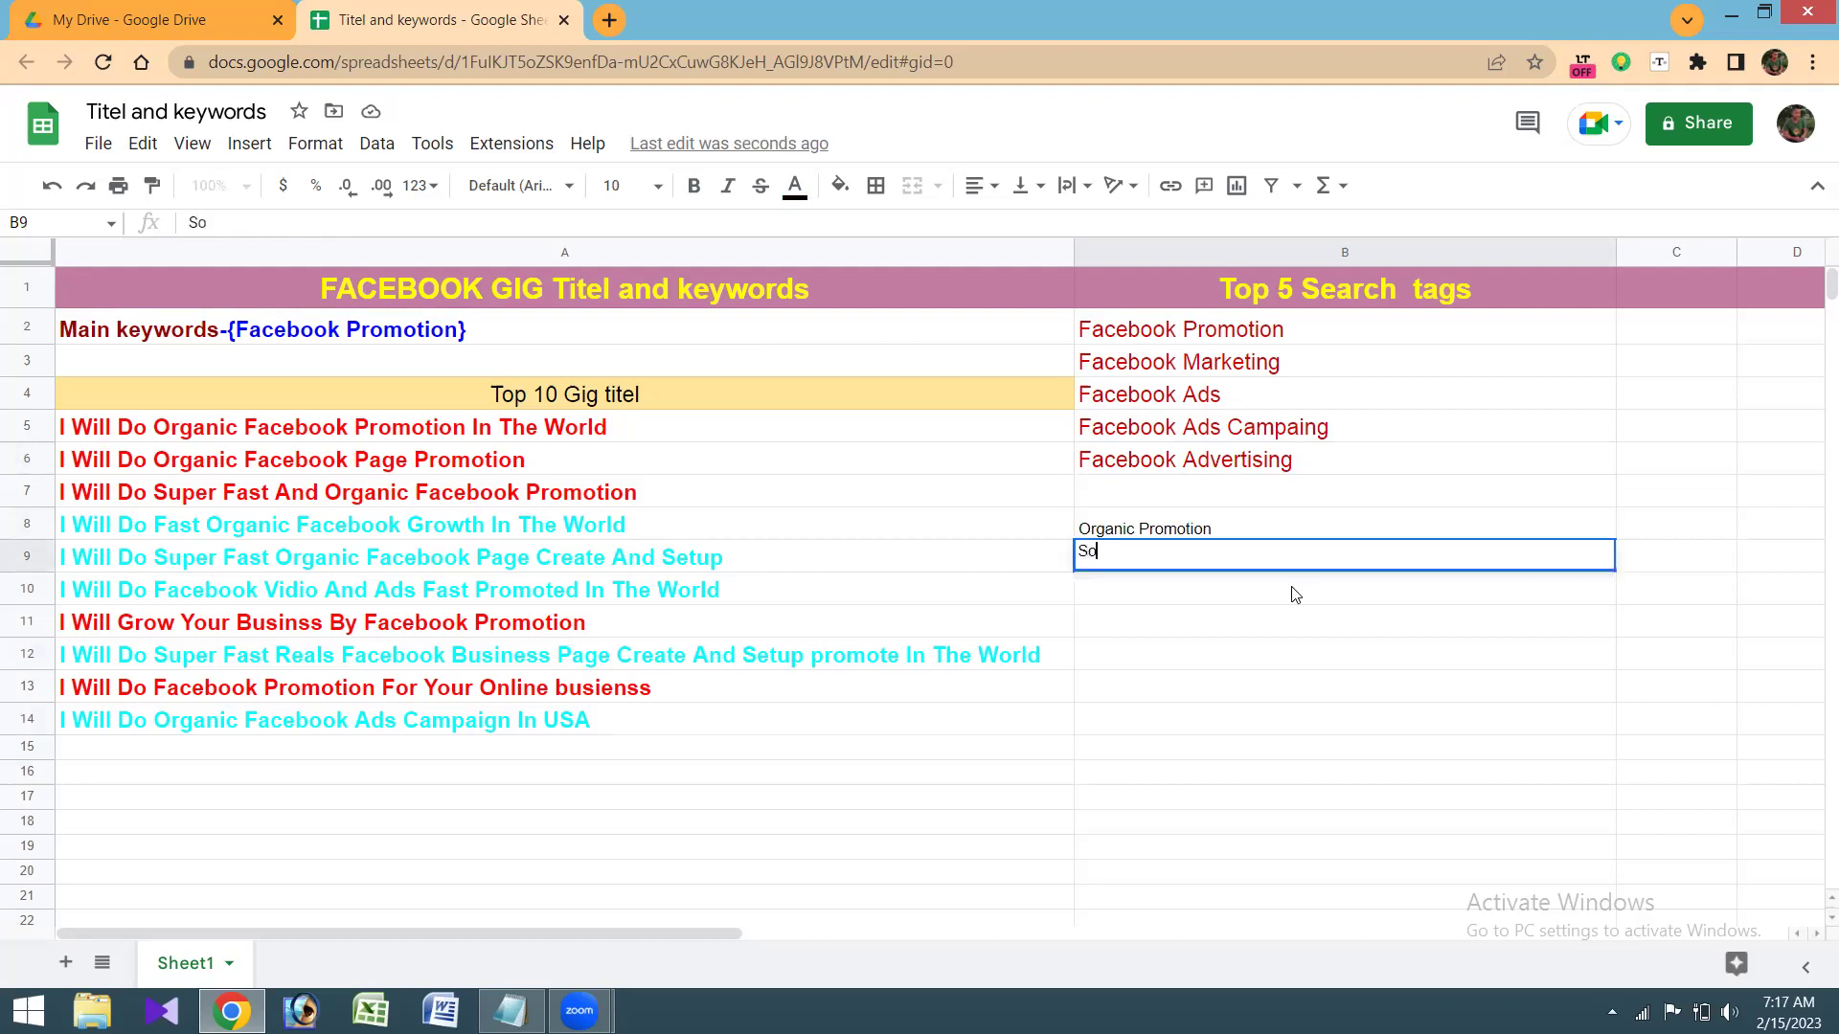
{"action": "type", "text": "cial Advertising"}
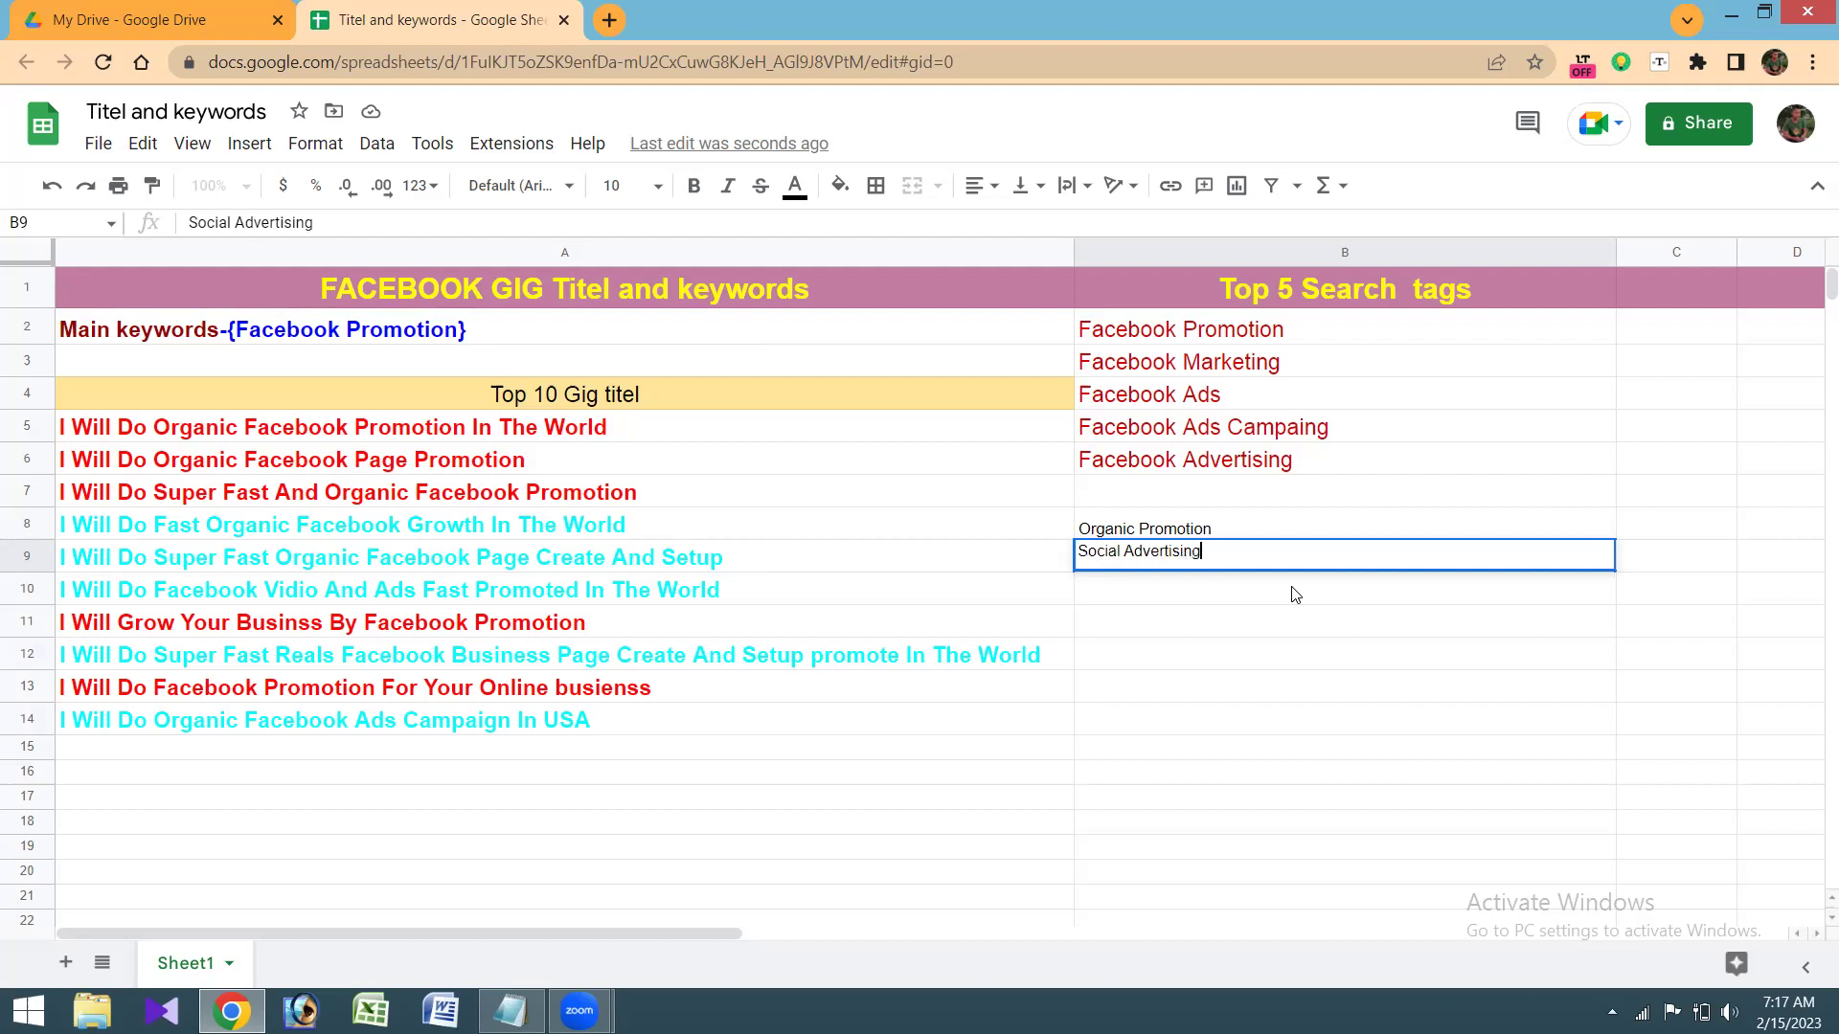
{"action": "key", "text": "Return"}
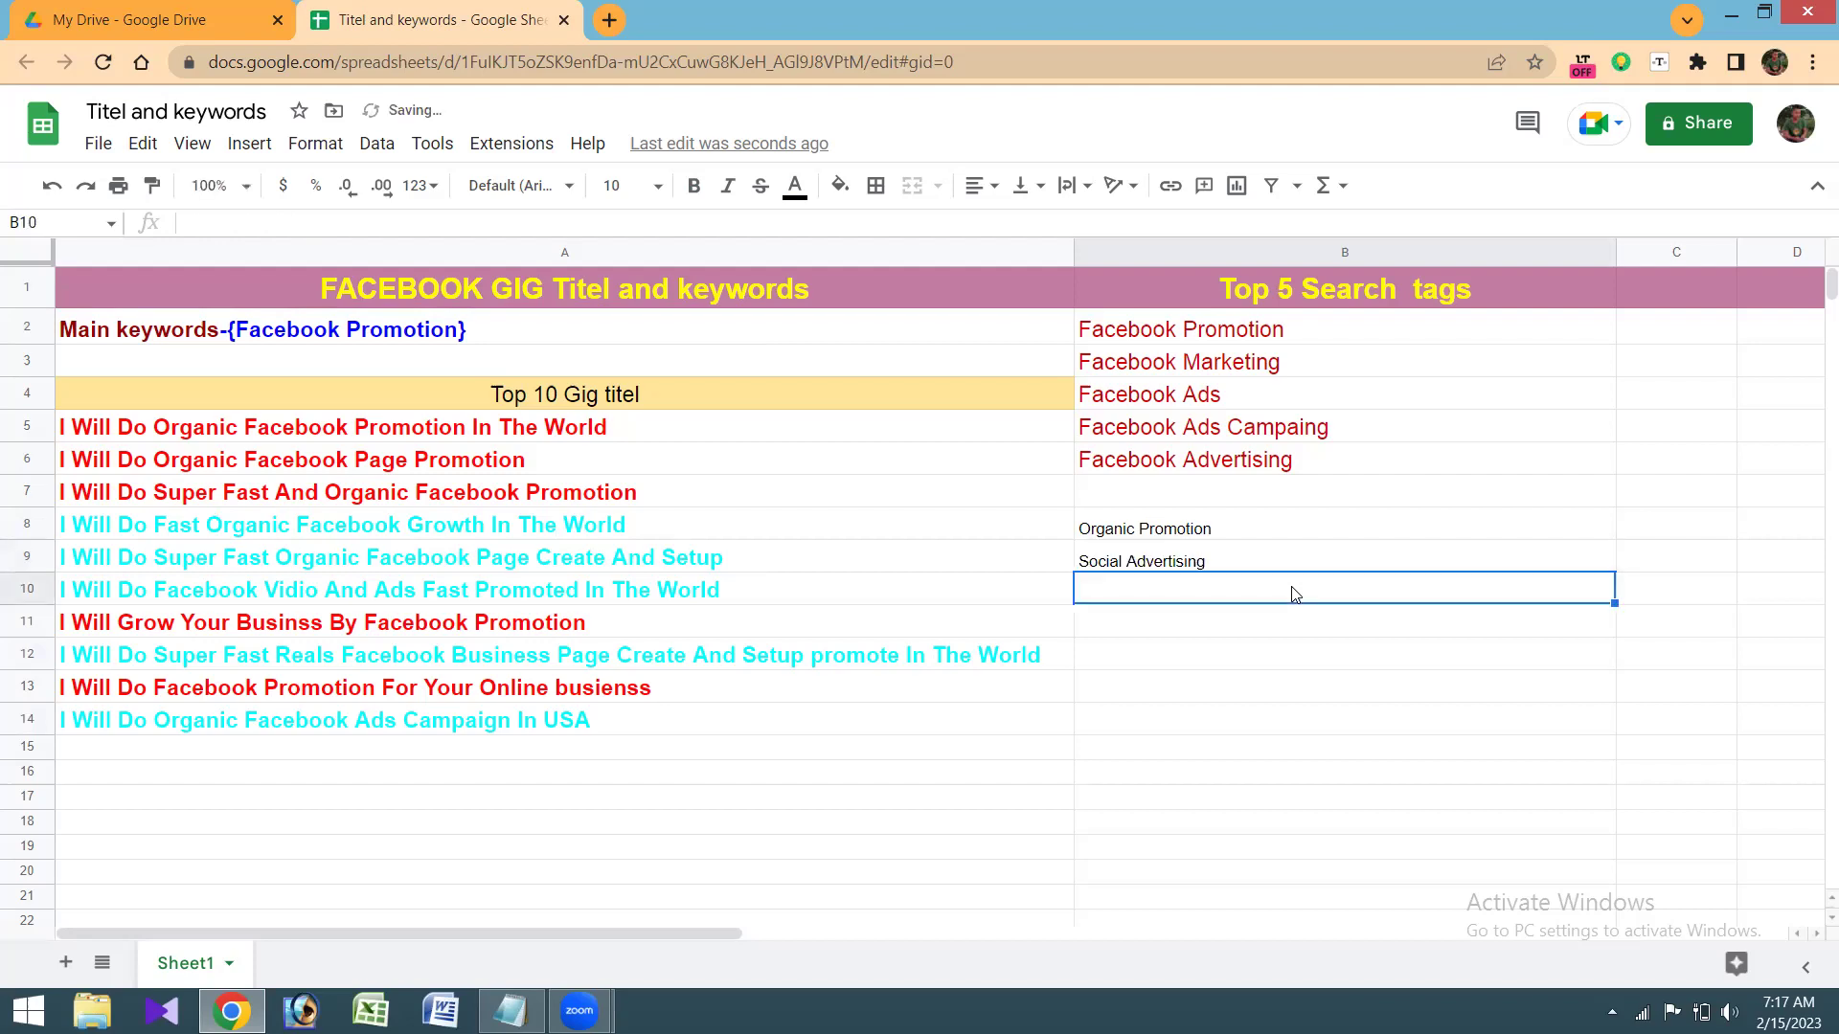
{"action": "type", "text": "Ads "}
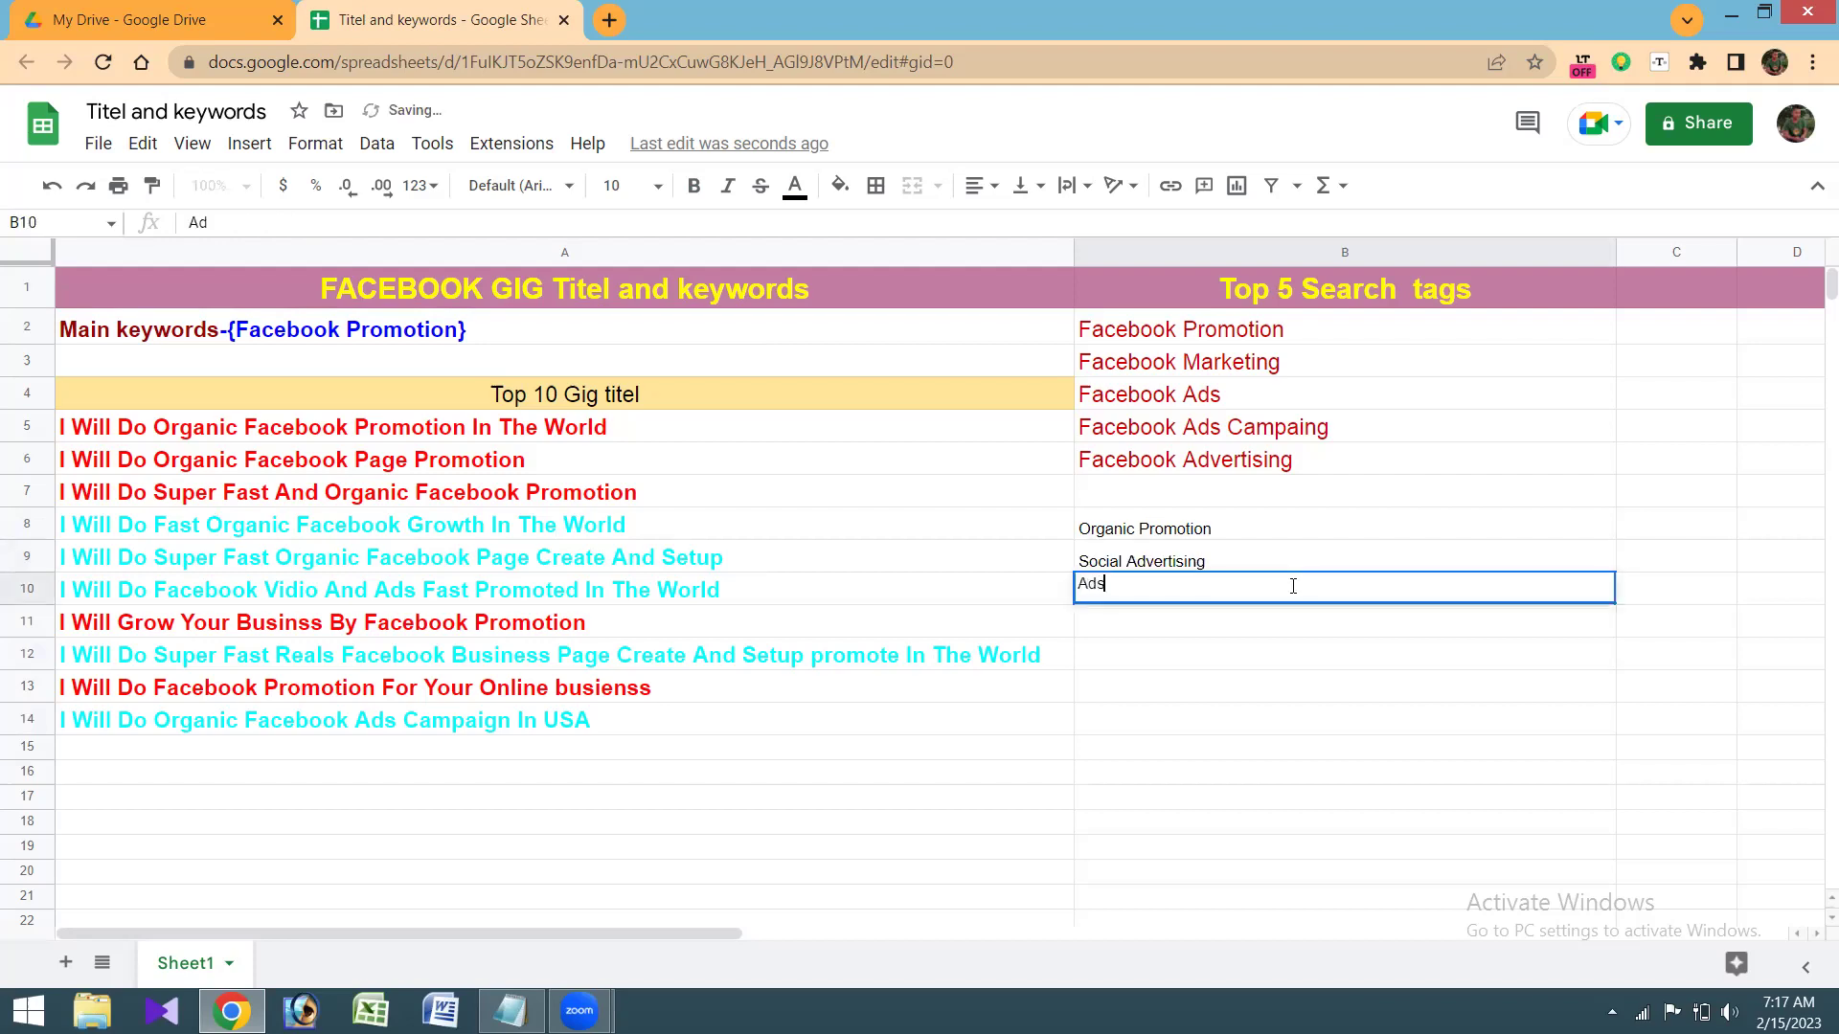
{"action": "type", "text": "Campaign"}
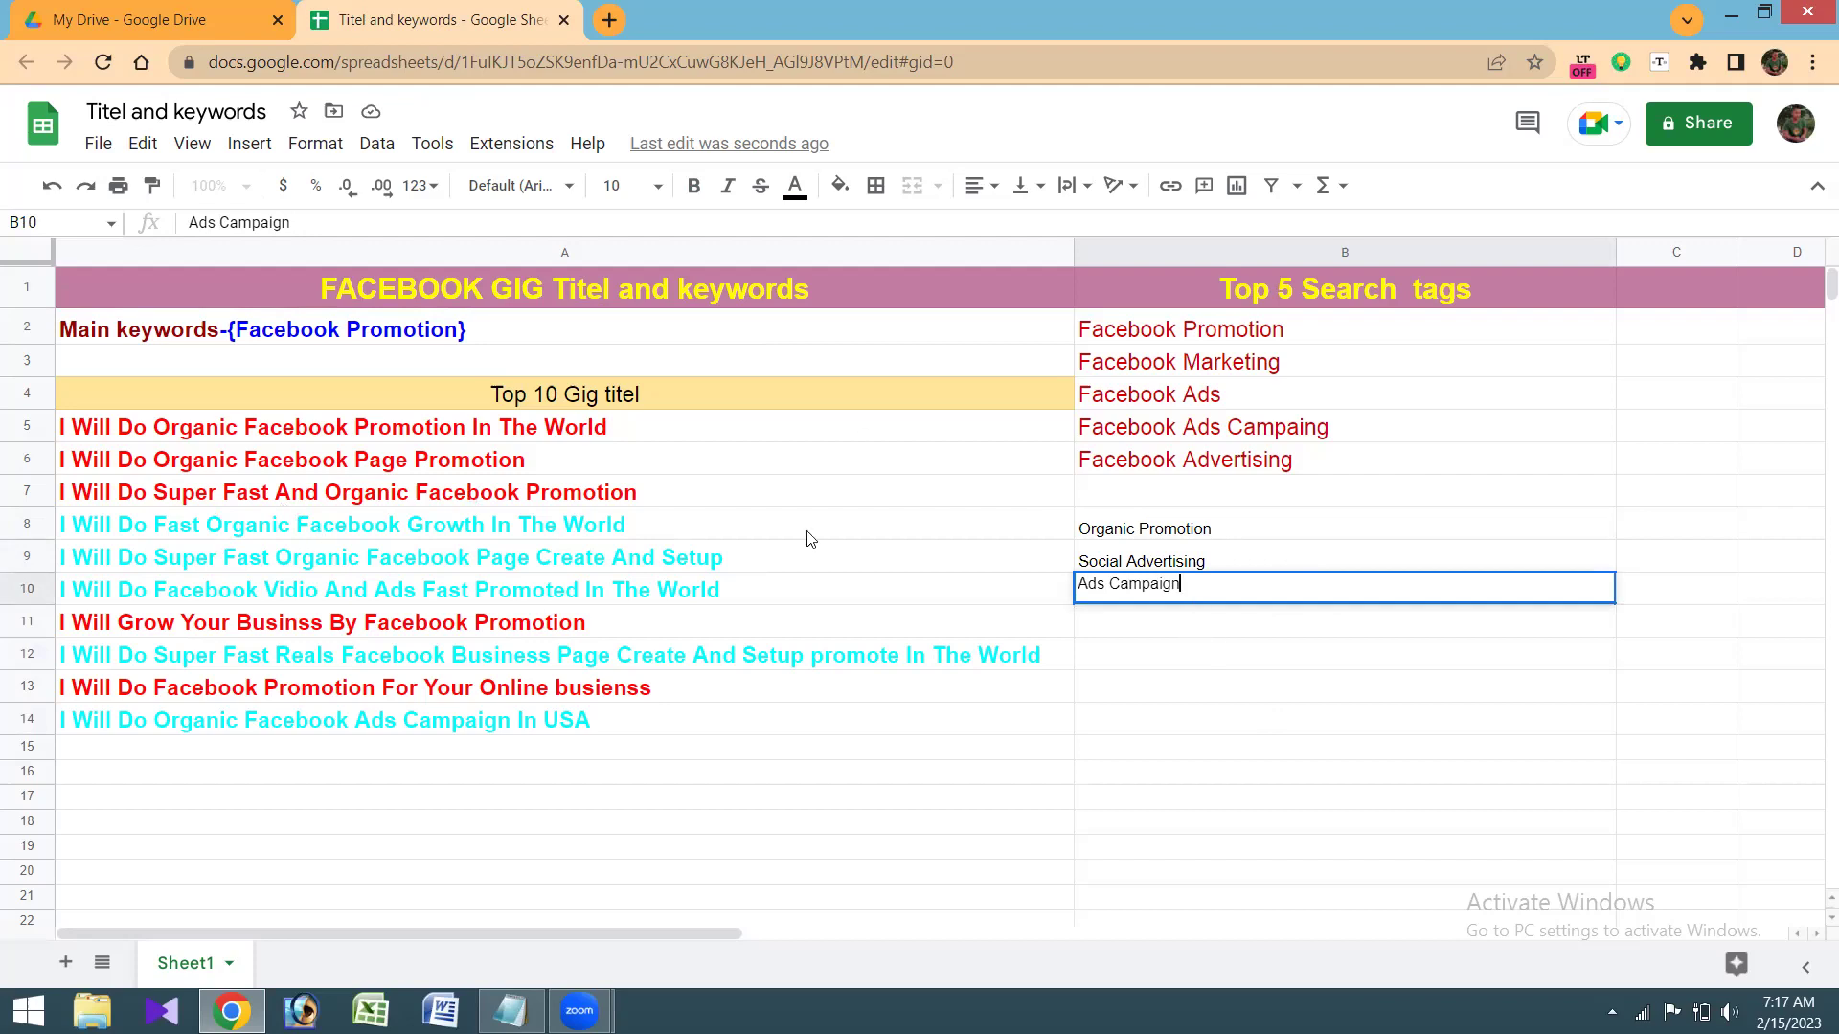
{"action": "left_click", "coordinate": [1178, 617]}
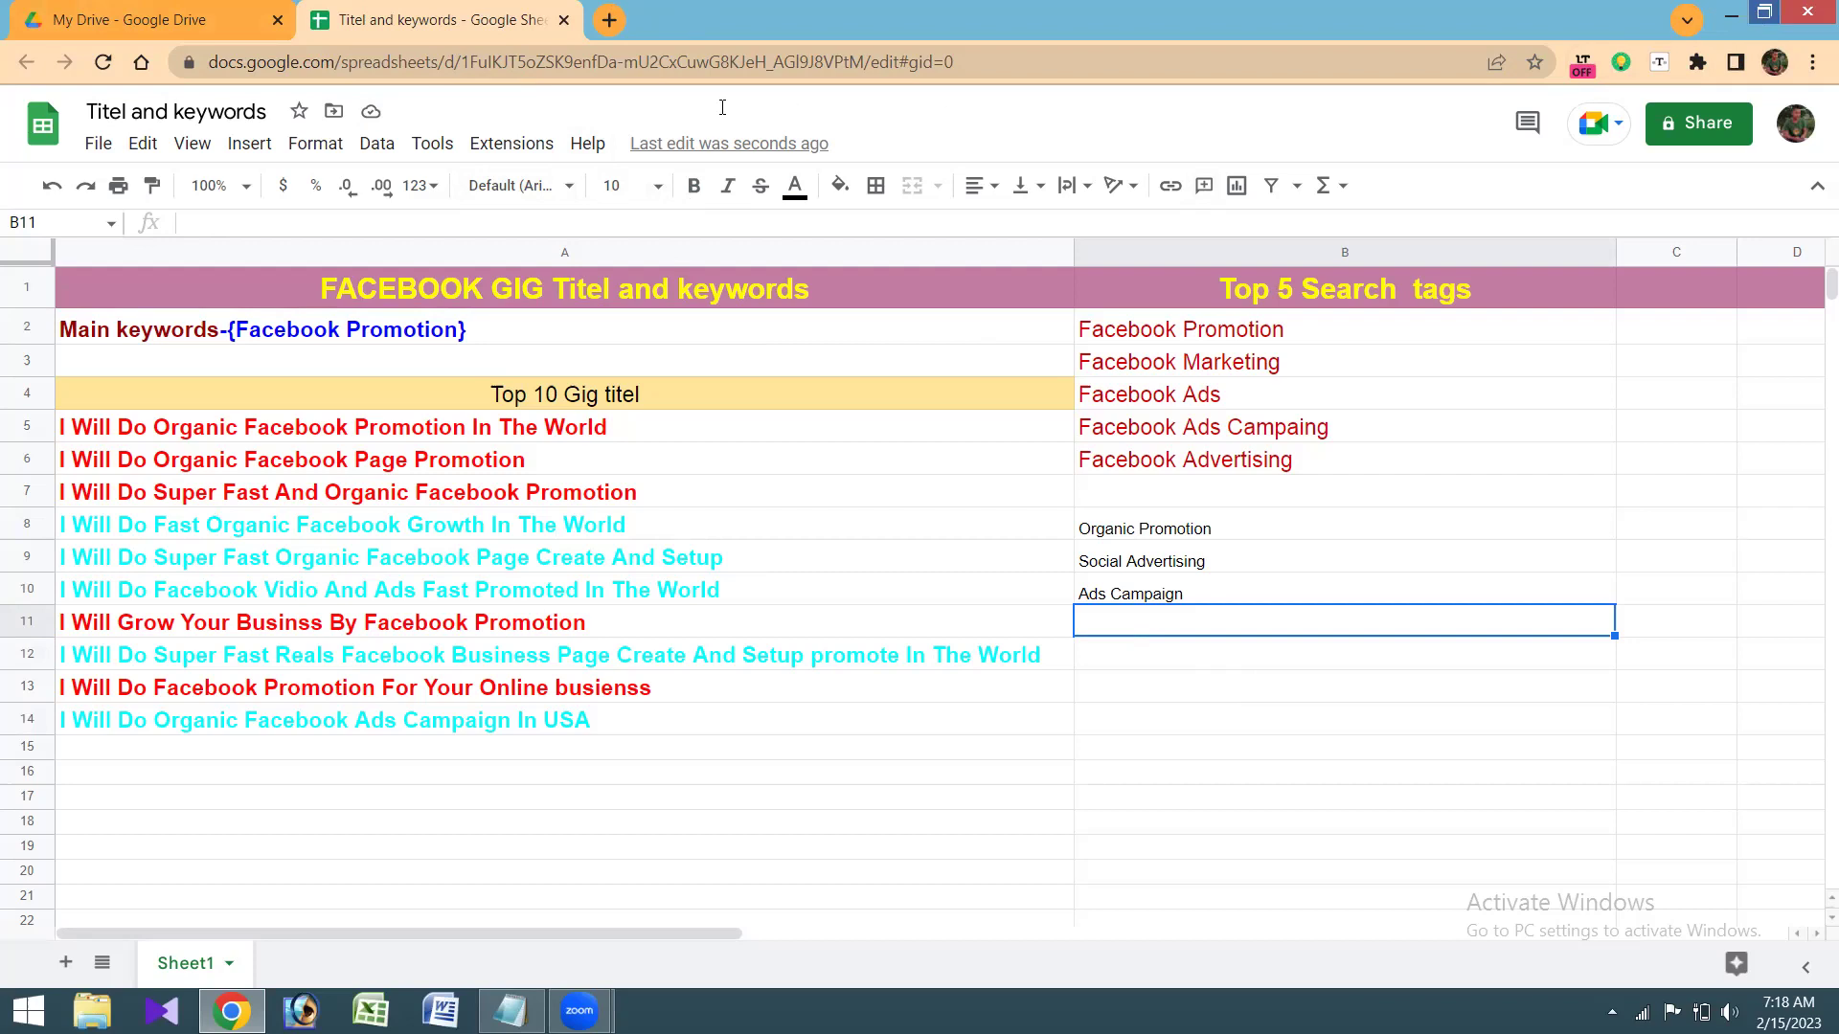
Step: Open Fiverr's seller onboarding in a new browser tab and continue through Personal Info and Professional Info to the new gig form
{"action": "key", "text": "super+Down"}
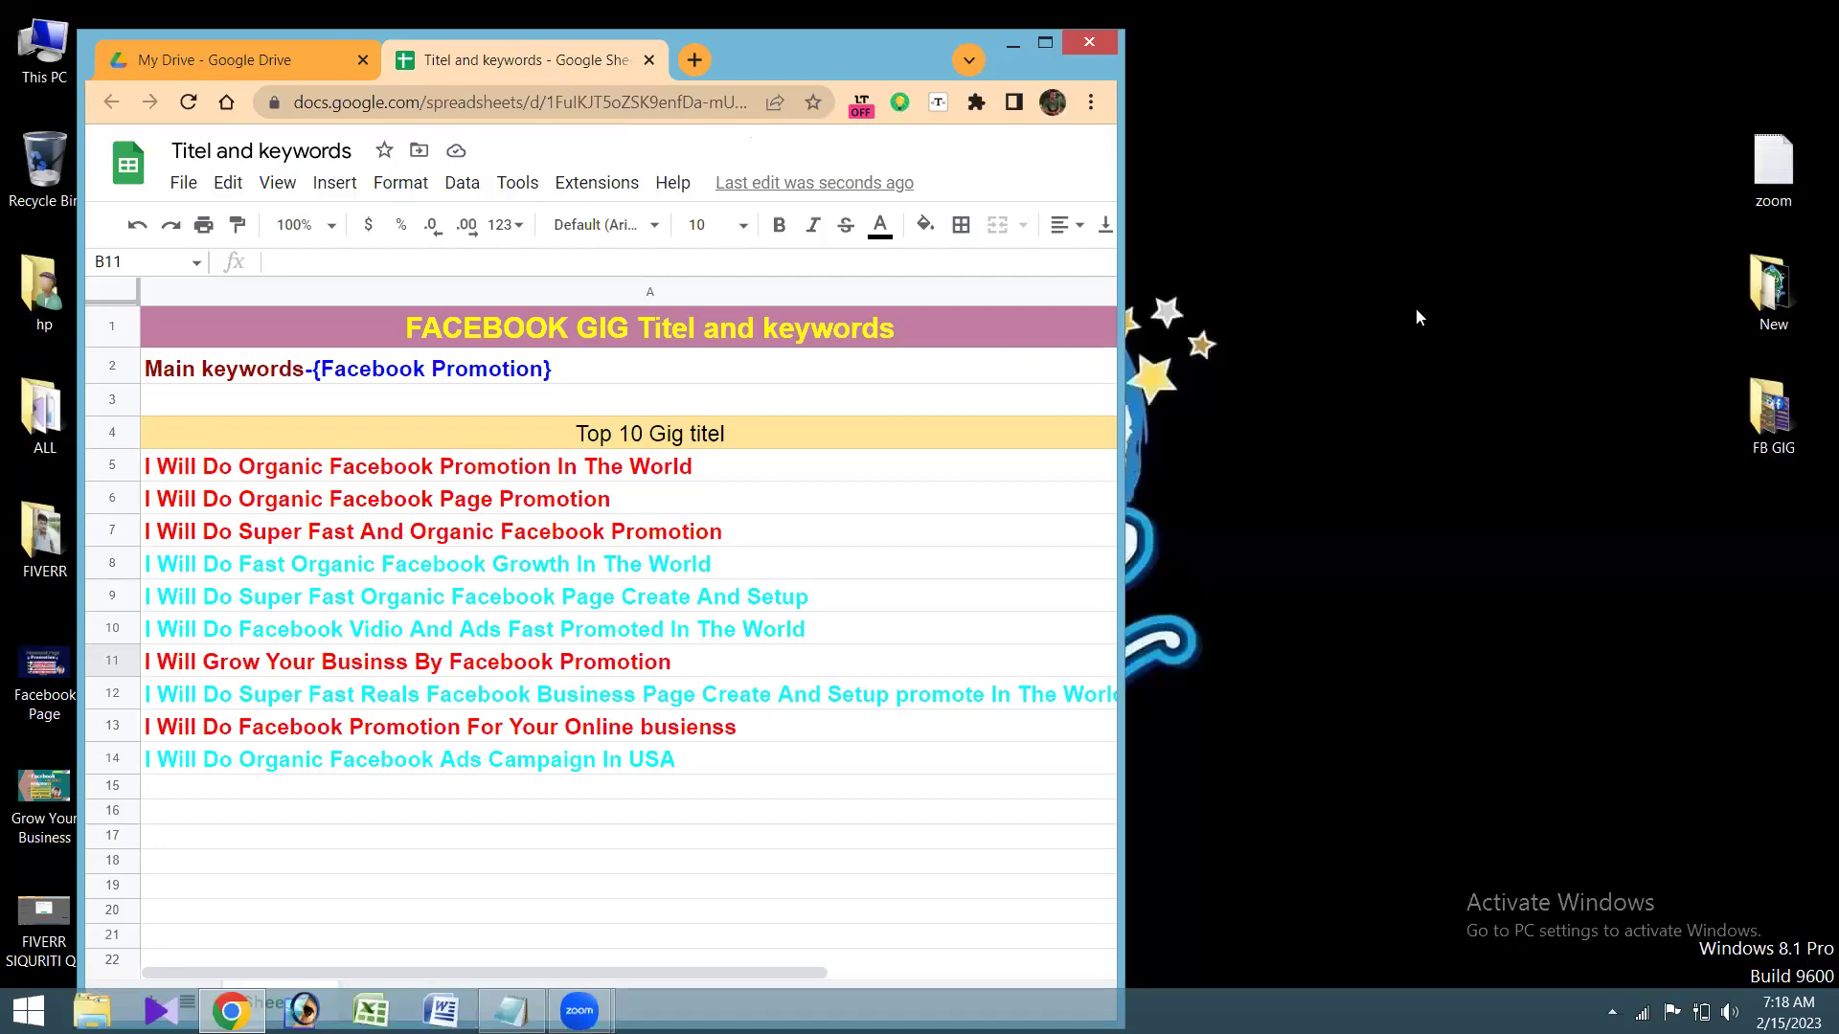
{"action": "key", "text": "ctrl+t"}
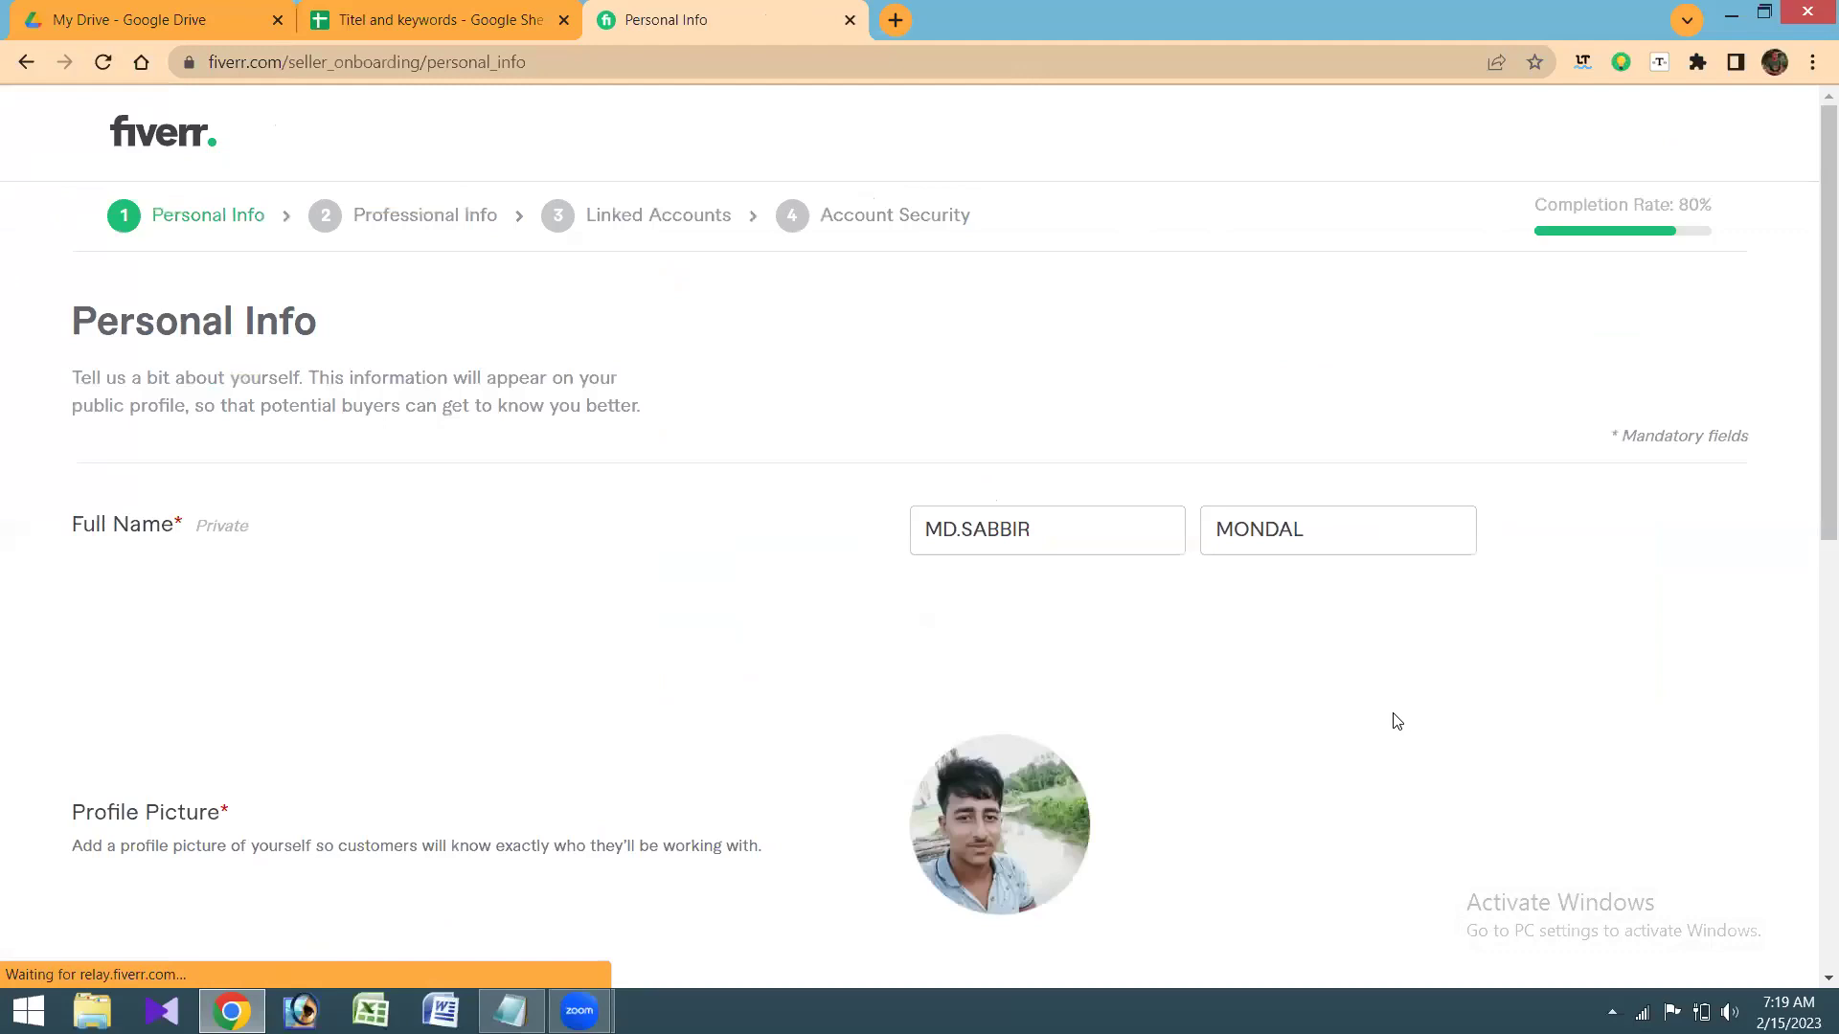
{"action": "scroll", "coordinate": [1397, 720], "scroll_direction": "down", "scroll_amount": 8}
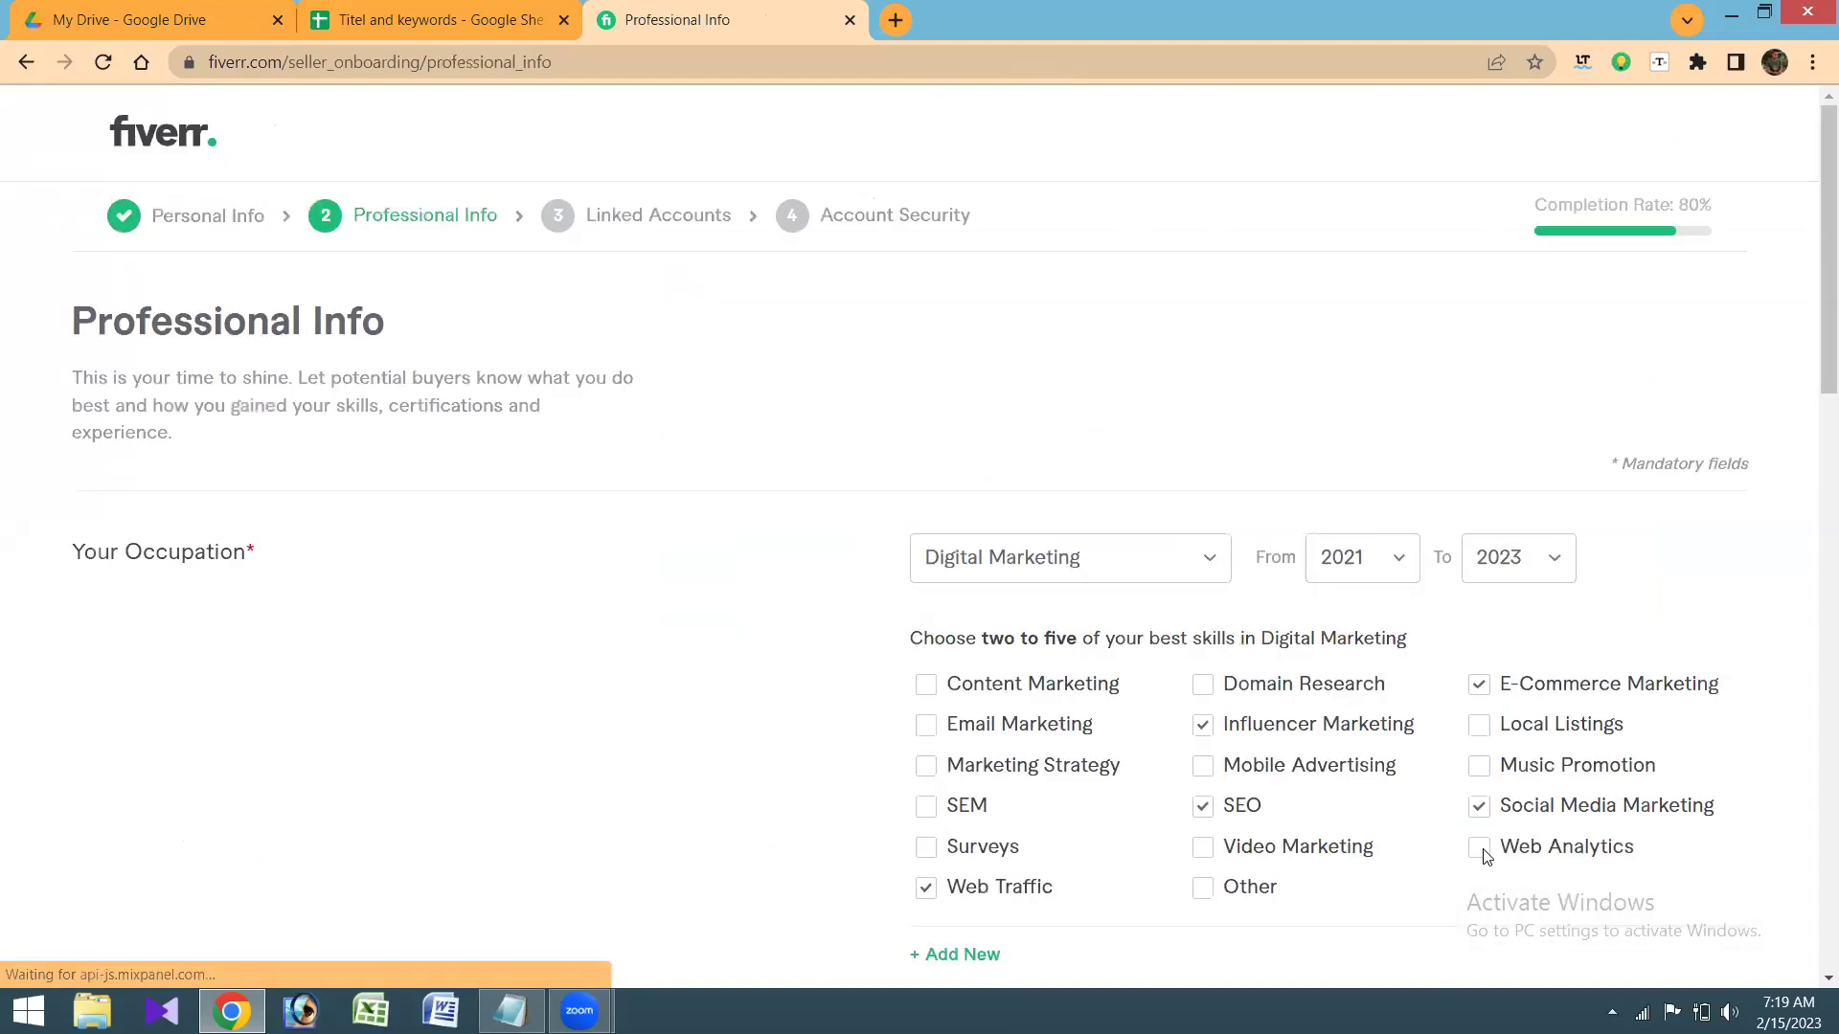
{"action": "scroll", "coordinate": [1482, 855], "scroll_direction": "down", "scroll_amount": 3}
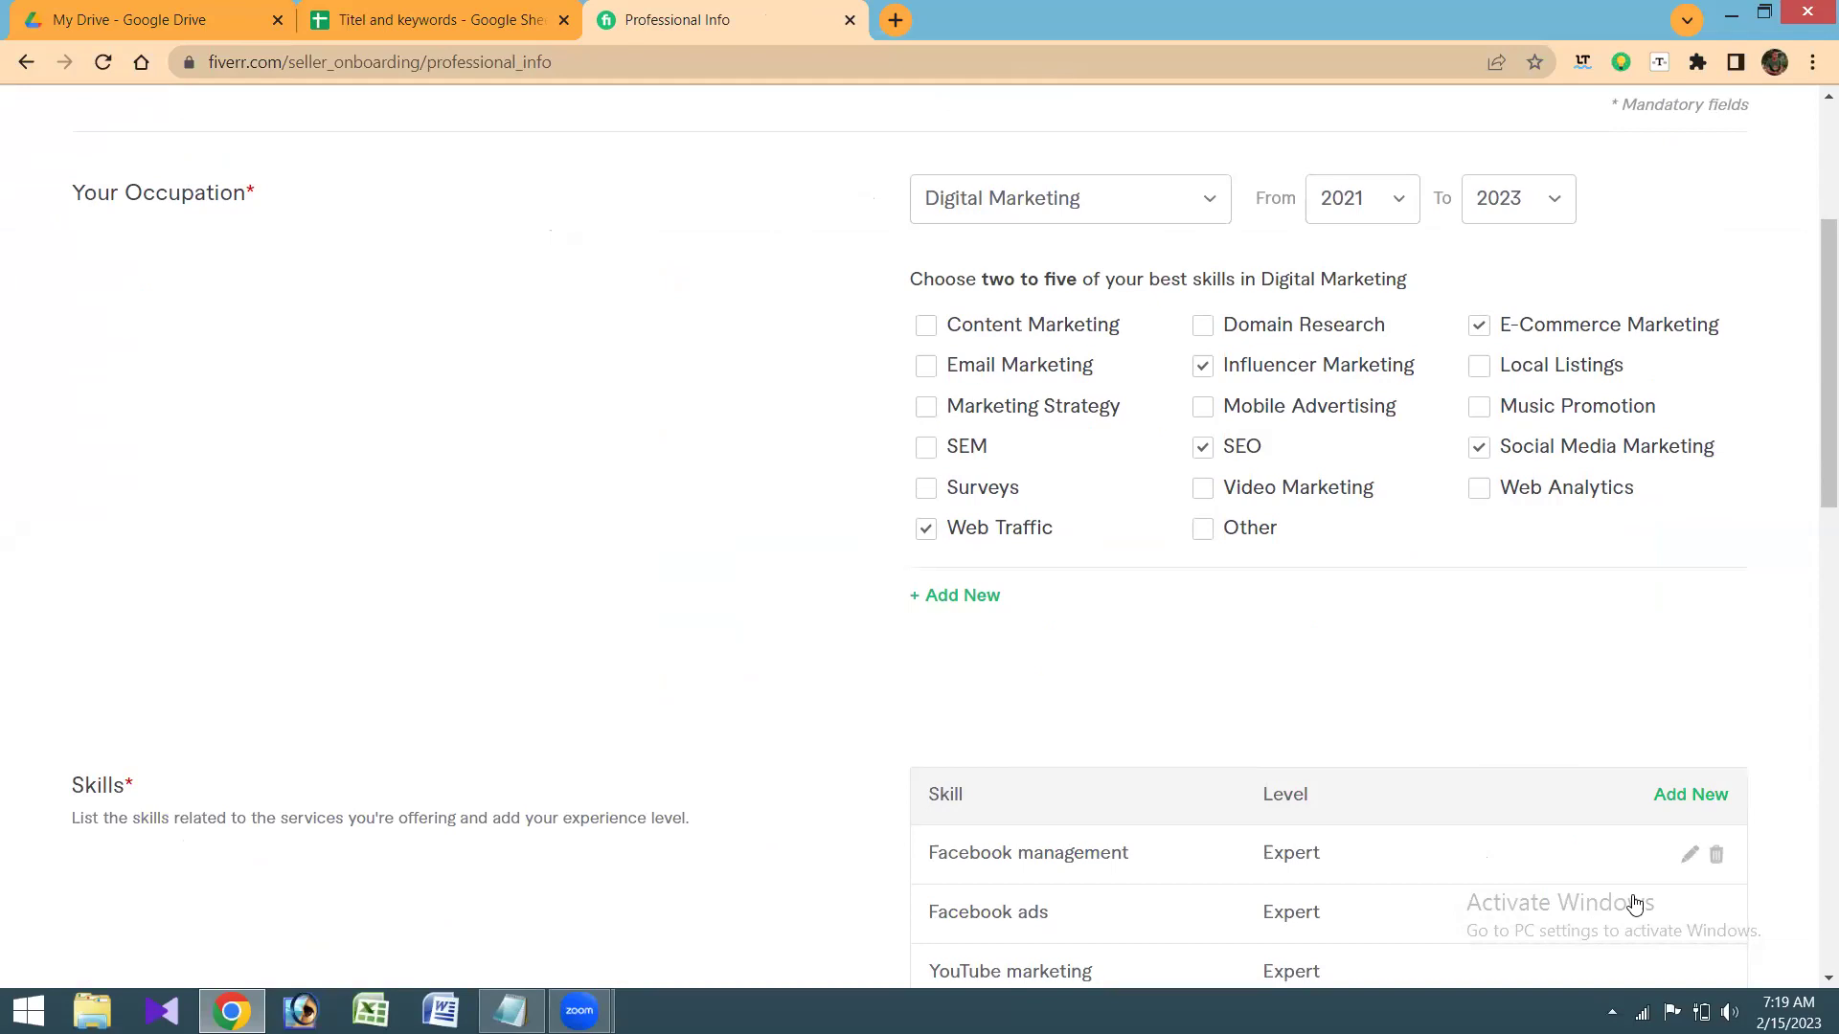
{"action": "scroll", "coordinate": [1634, 903], "scroll_direction": "down", "scroll_amount": 14}
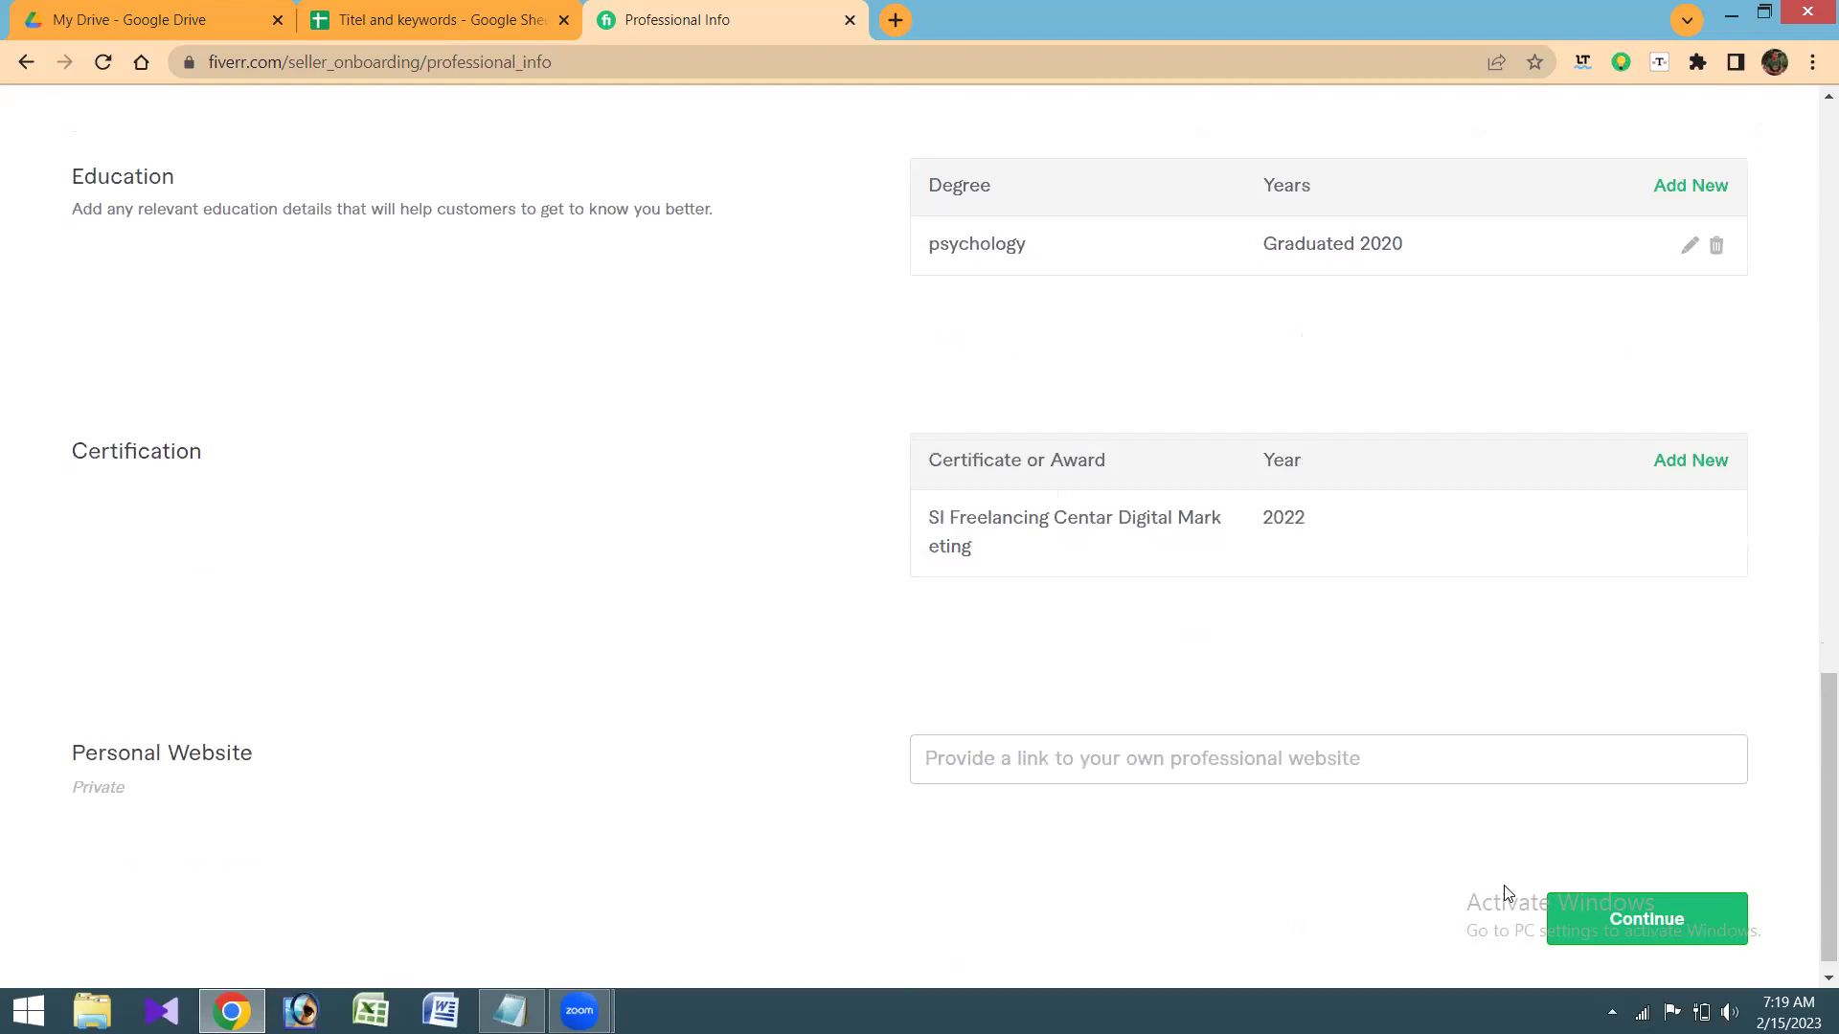
{"action": "left_click", "coordinate": [1670, 905]}
{"action": "left_click", "coordinate": [1670, 906]}
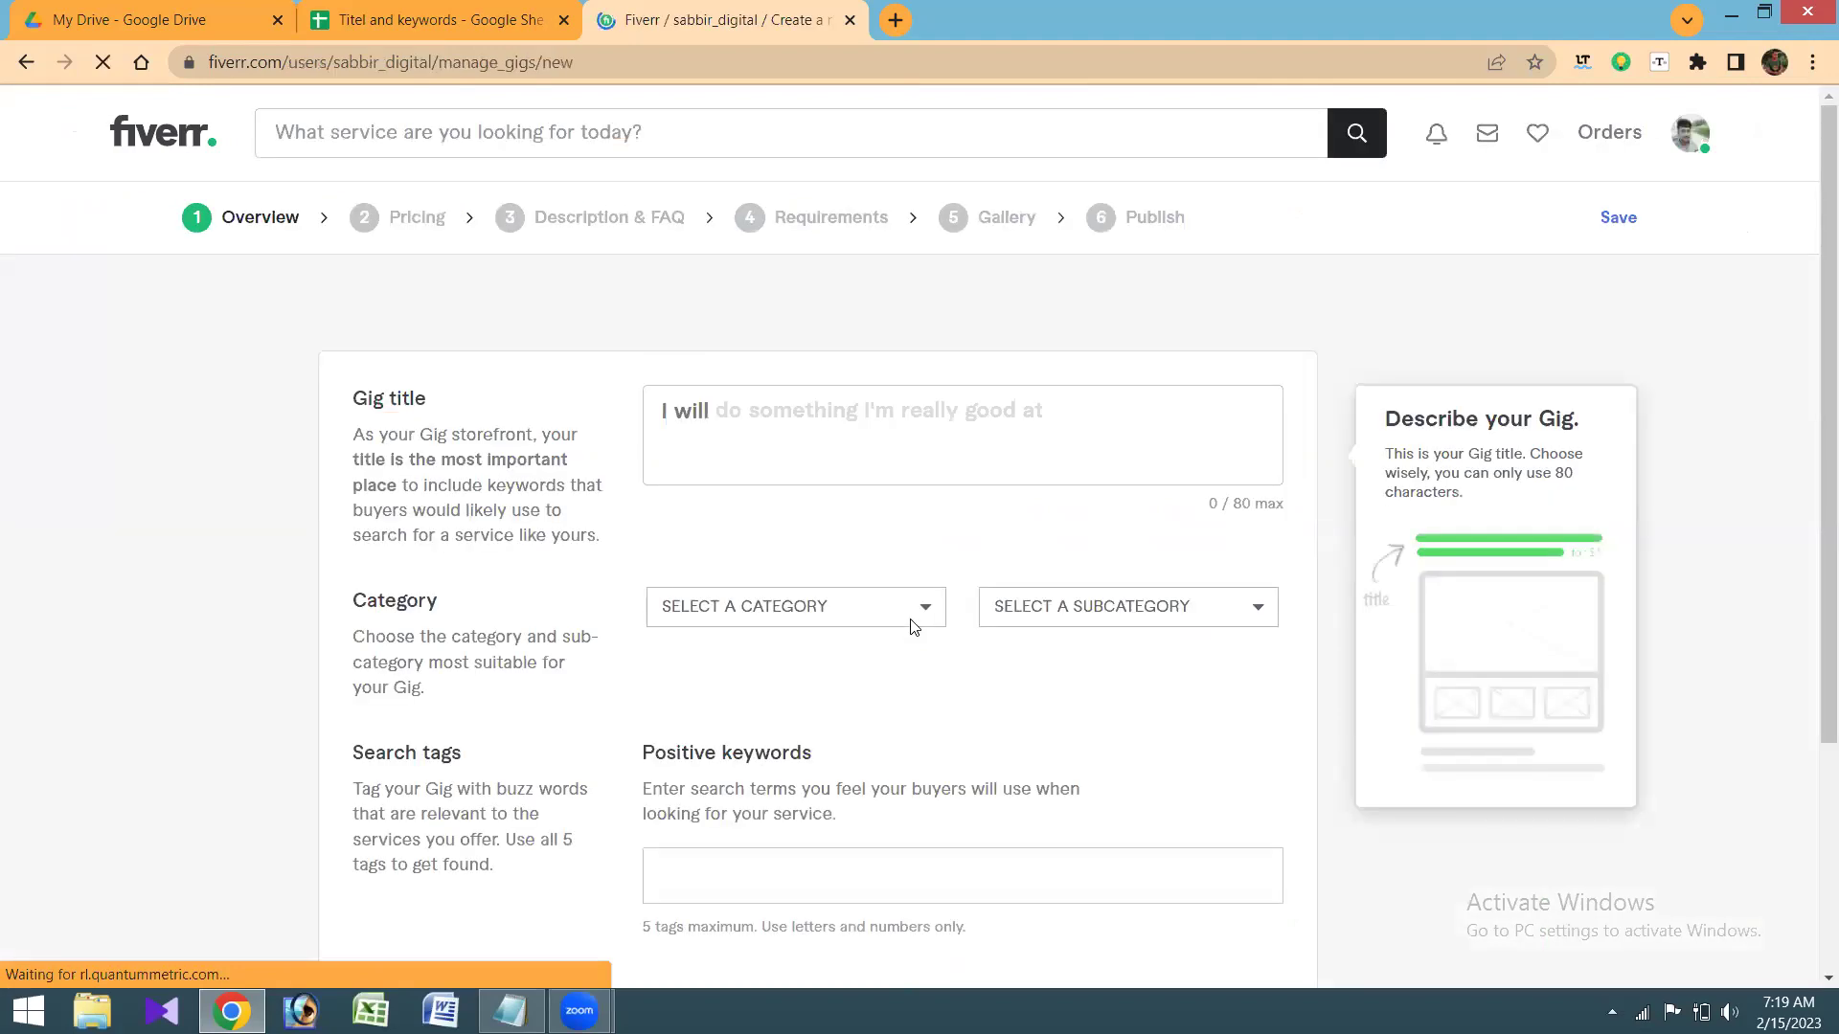
Step: Copy the gig title "I Will Grow Your Businss By Facebook Promotion" from spreadsheet cell A11 into the Fiverr gig title field
{"action": "scroll", "coordinate": [911, 627], "scroll_direction": "down", "scroll_amount": 1}
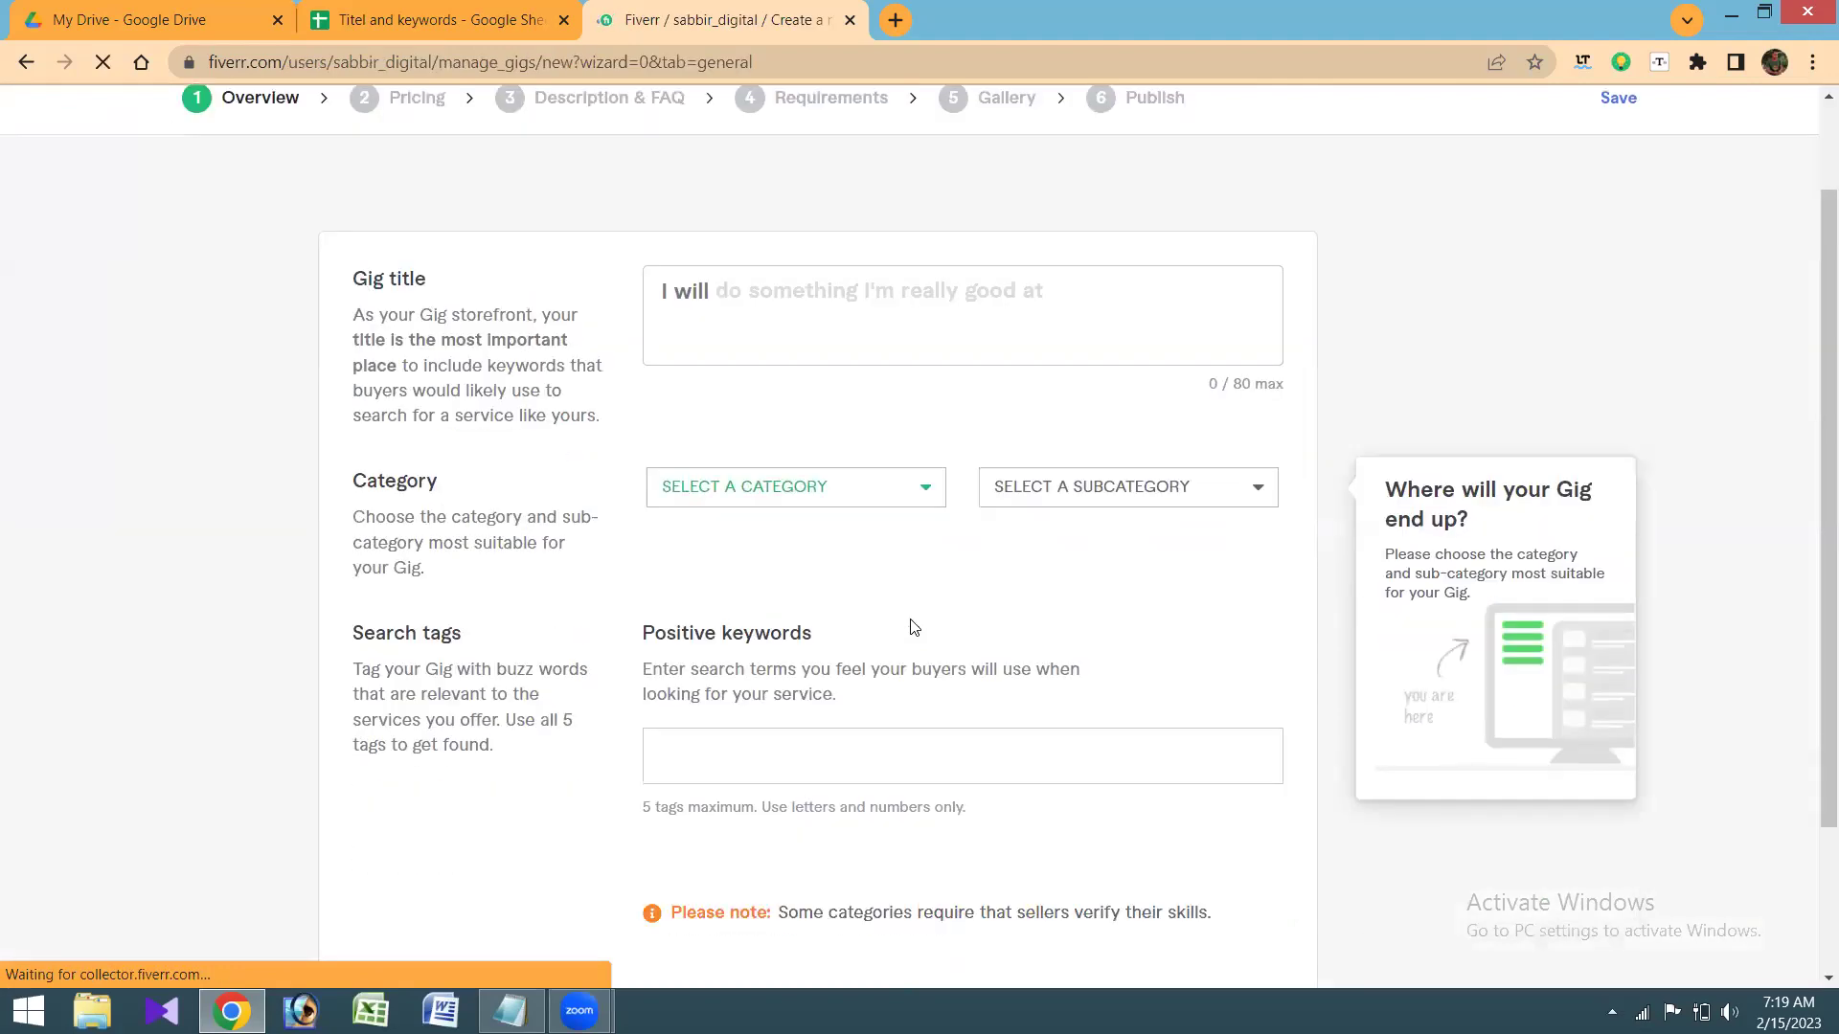
{"action": "scroll", "coordinate": [911, 627], "scroll_direction": "down", "scroll_amount": 1}
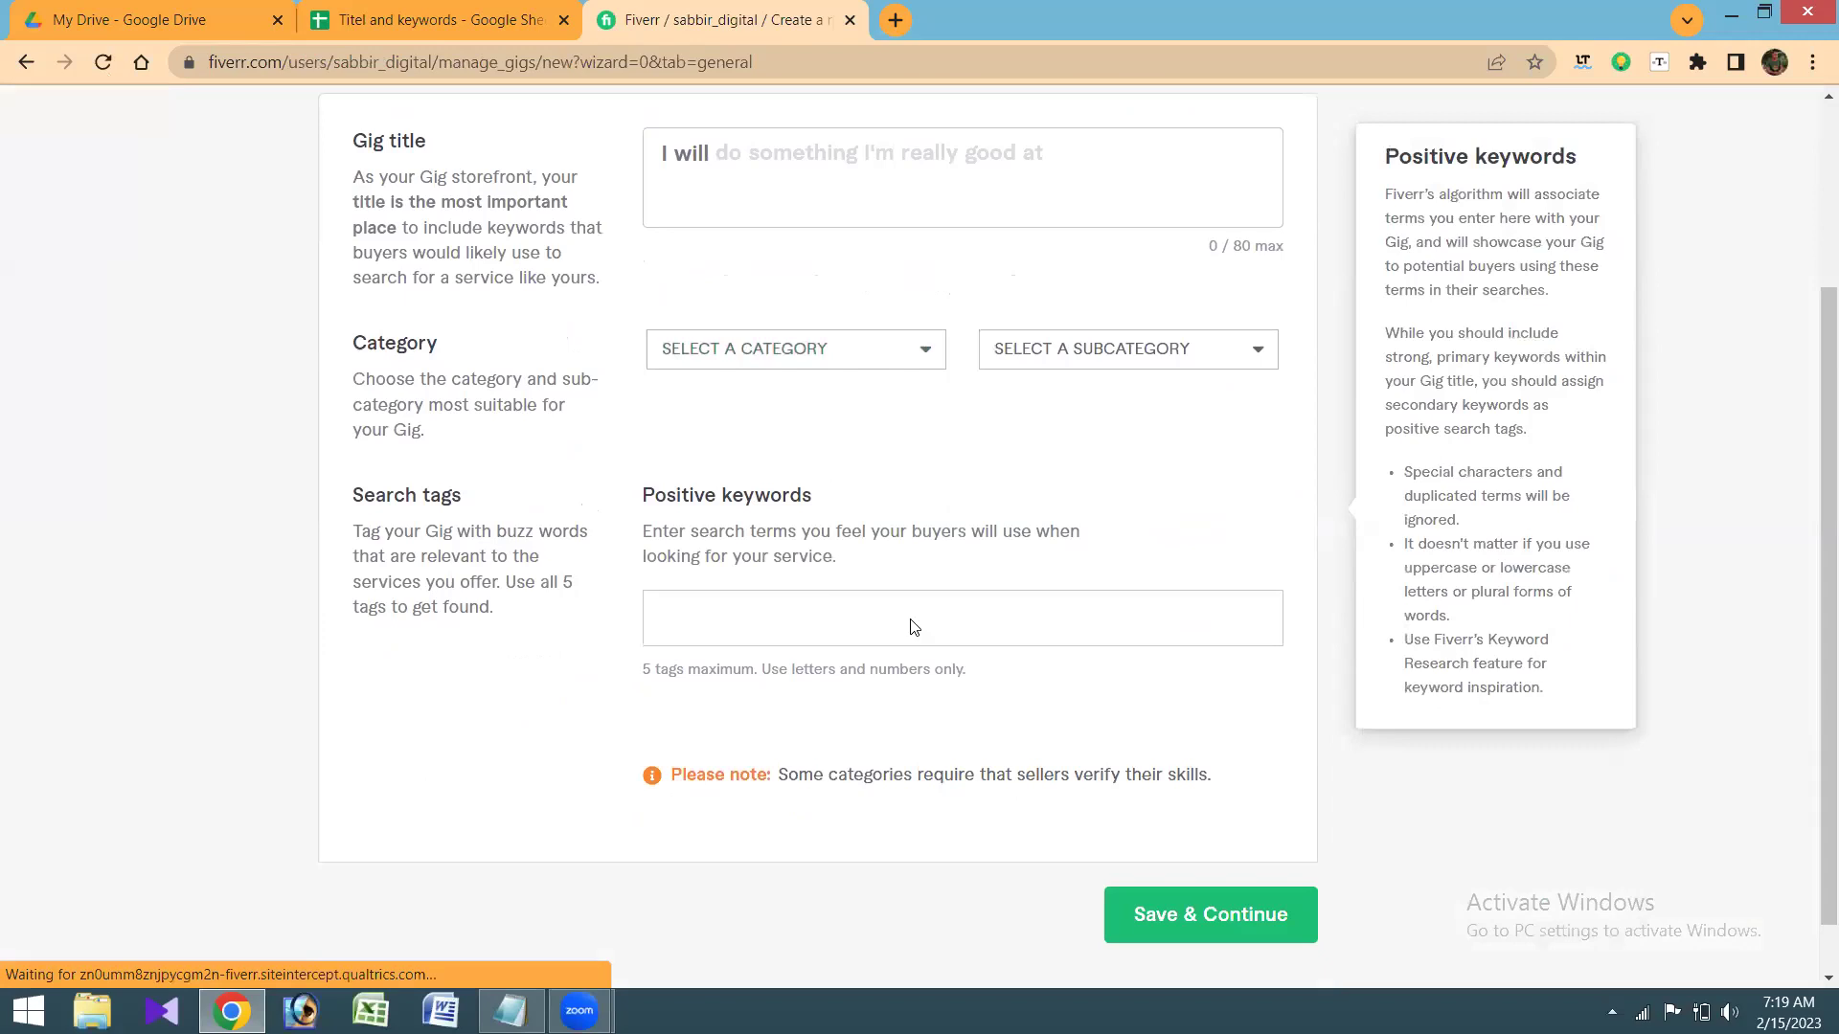
{"action": "scroll", "coordinate": [911, 627], "scroll_direction": "down", "scroll_amount": 1}
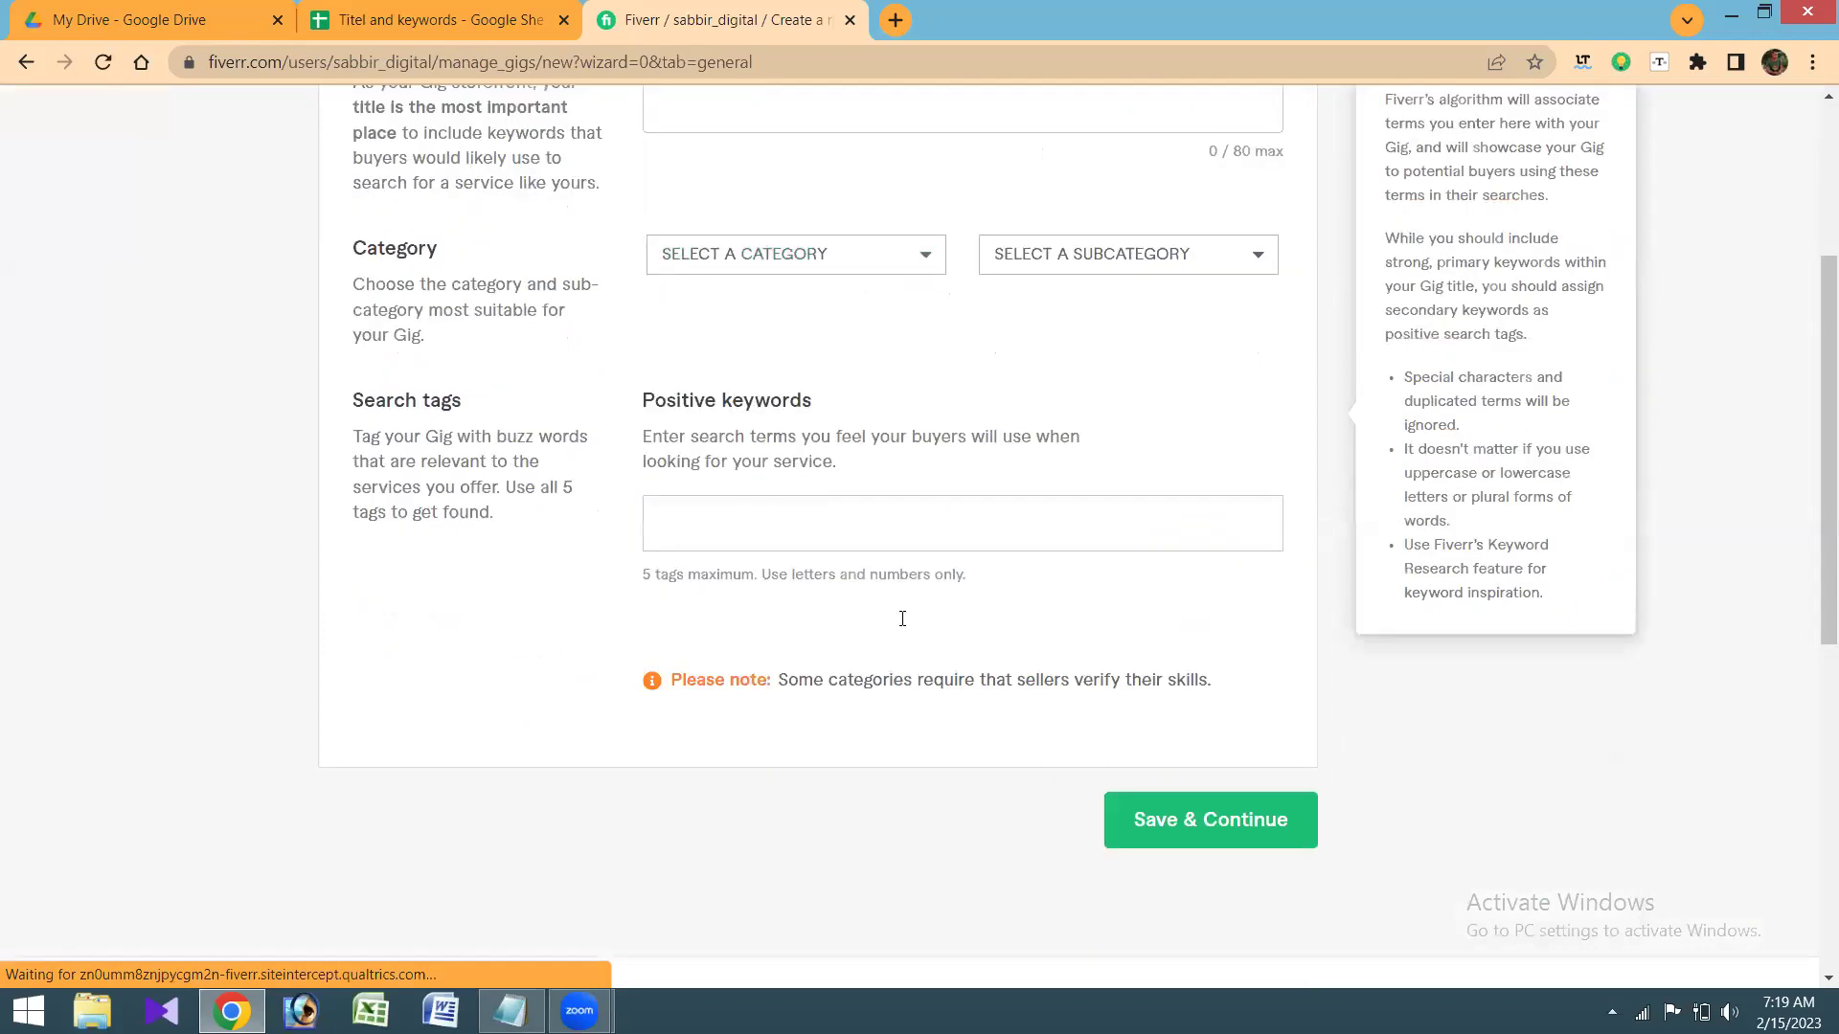
{"action": "scroll", "coordinate": [896, 619], "scroll_direction": "up", "scroll_amount": 1}
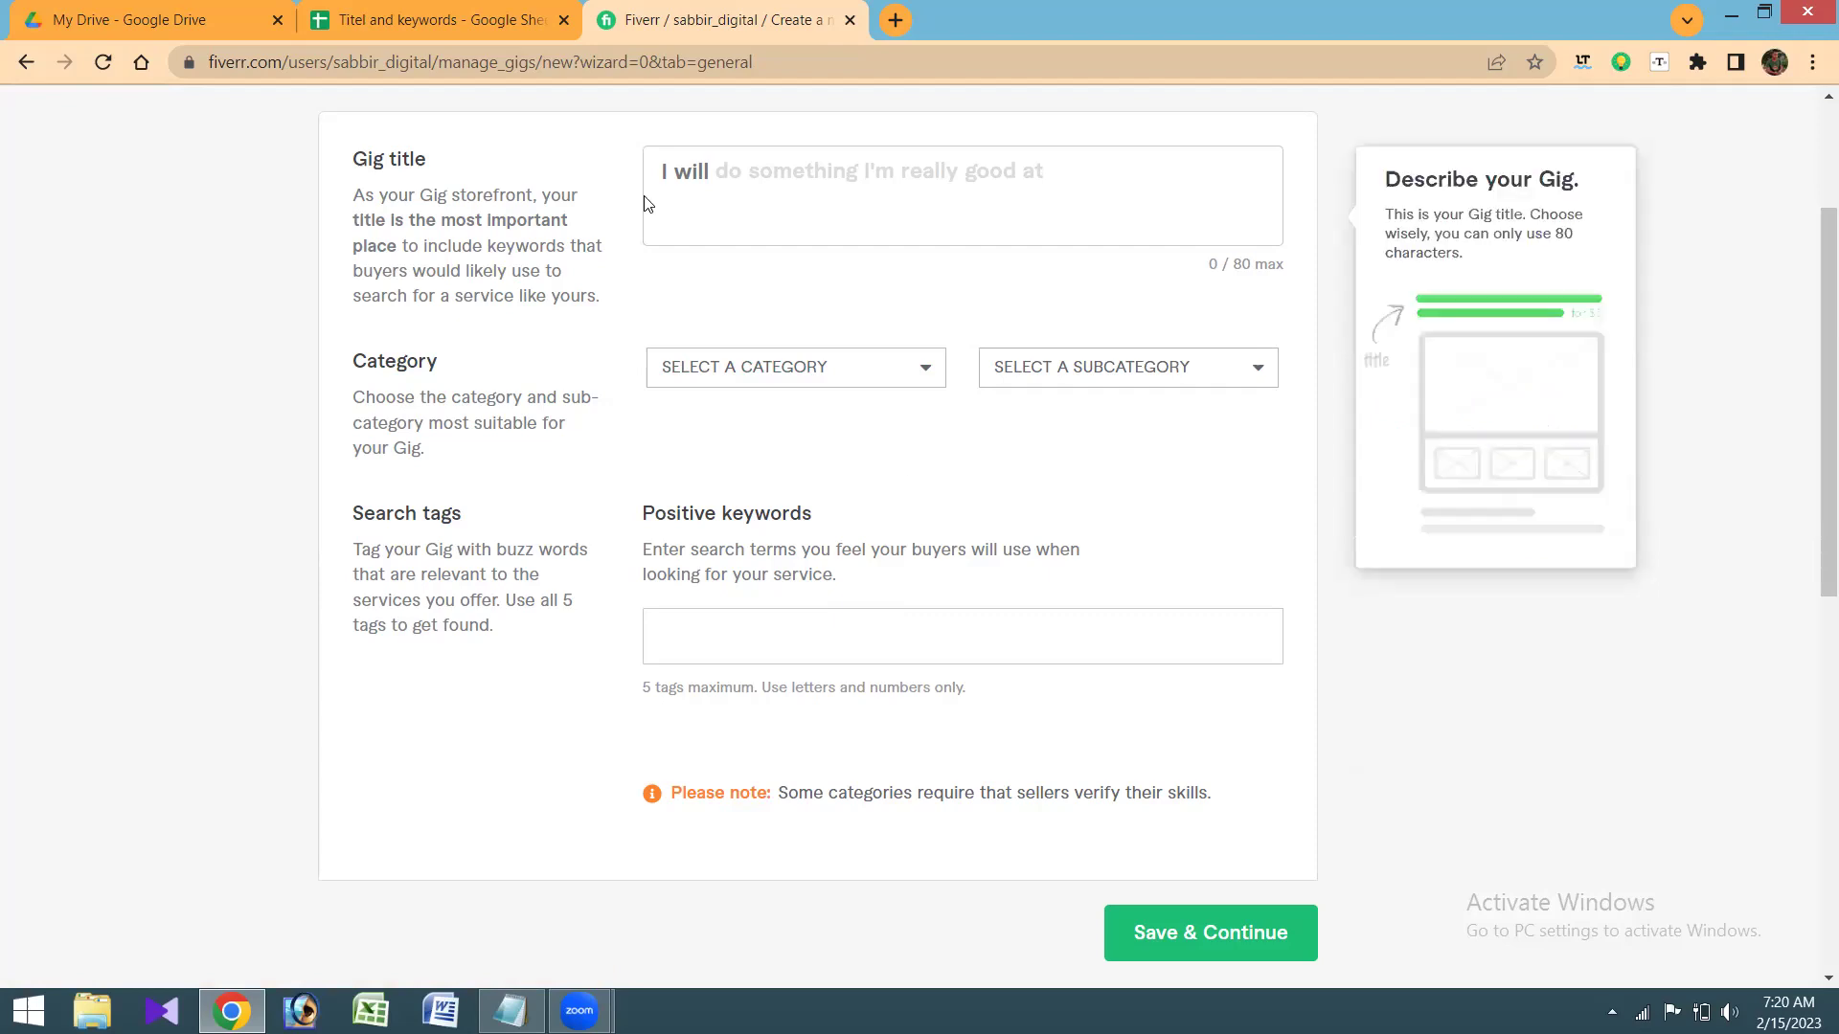
{"action": "left_click", "coordinate": [749, 166]}
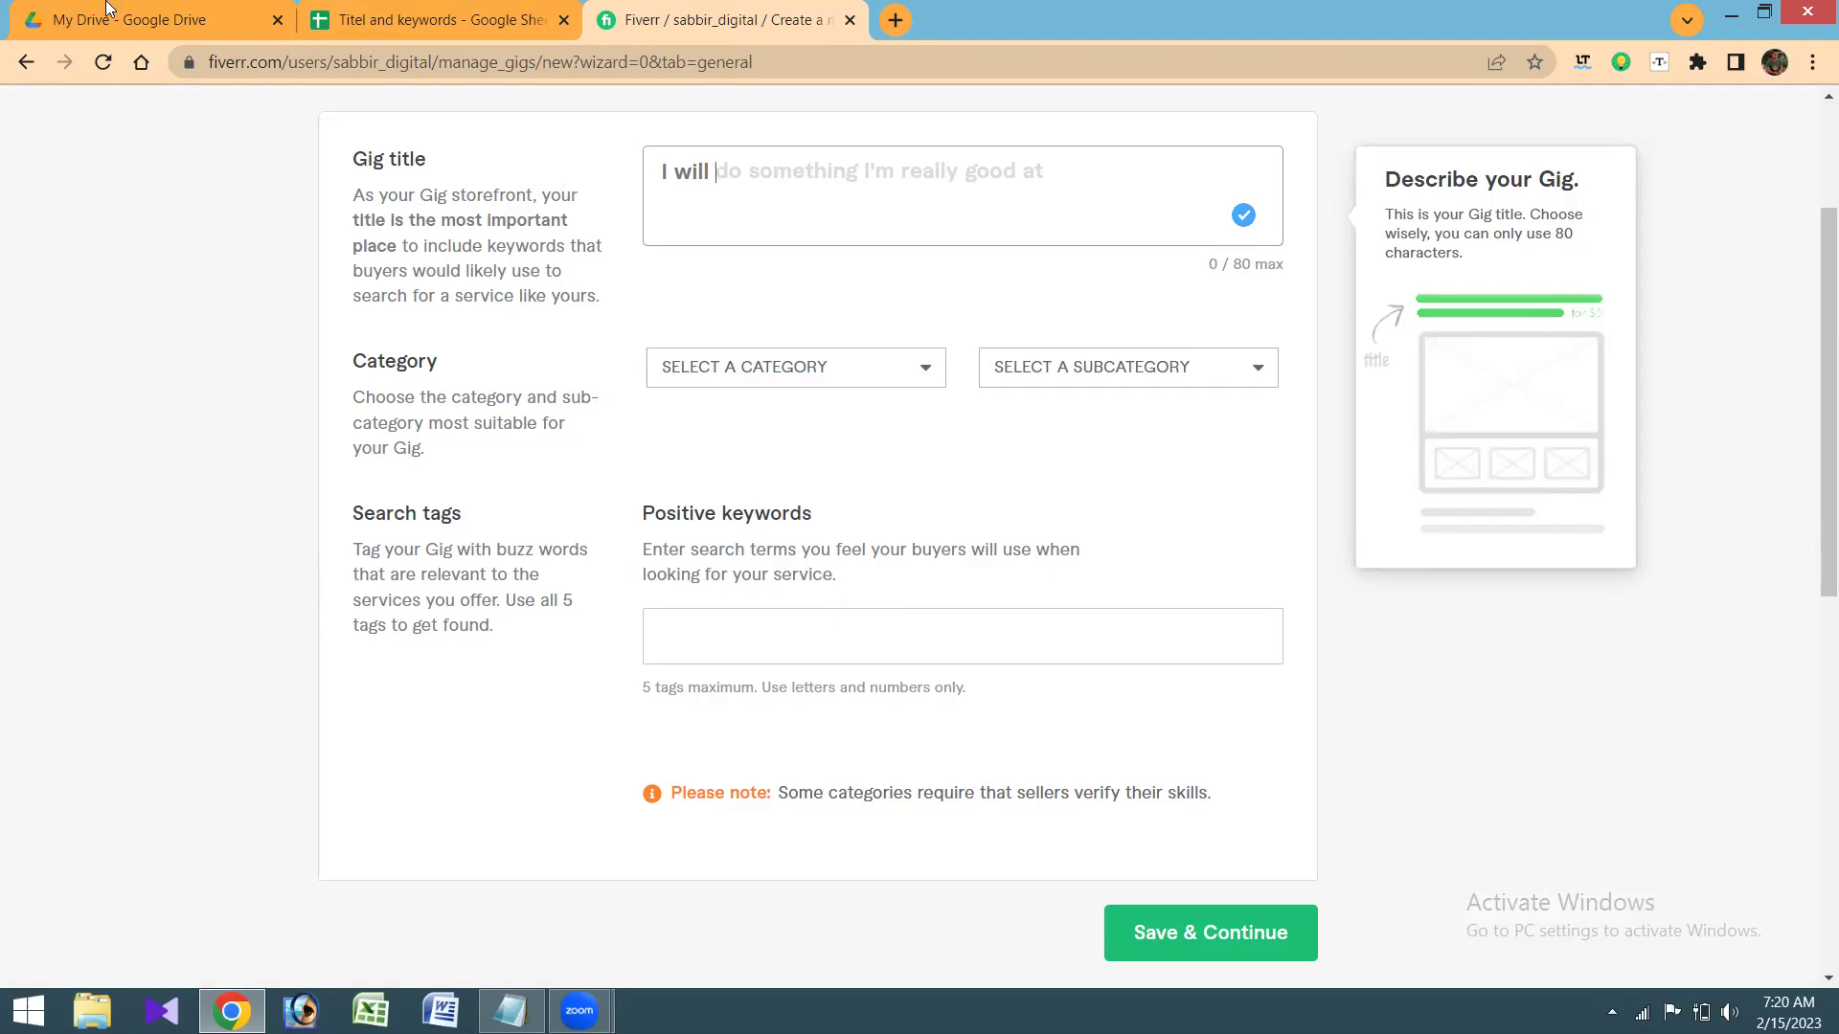
{"action": "left_click", "coordinate": [406, 21]}
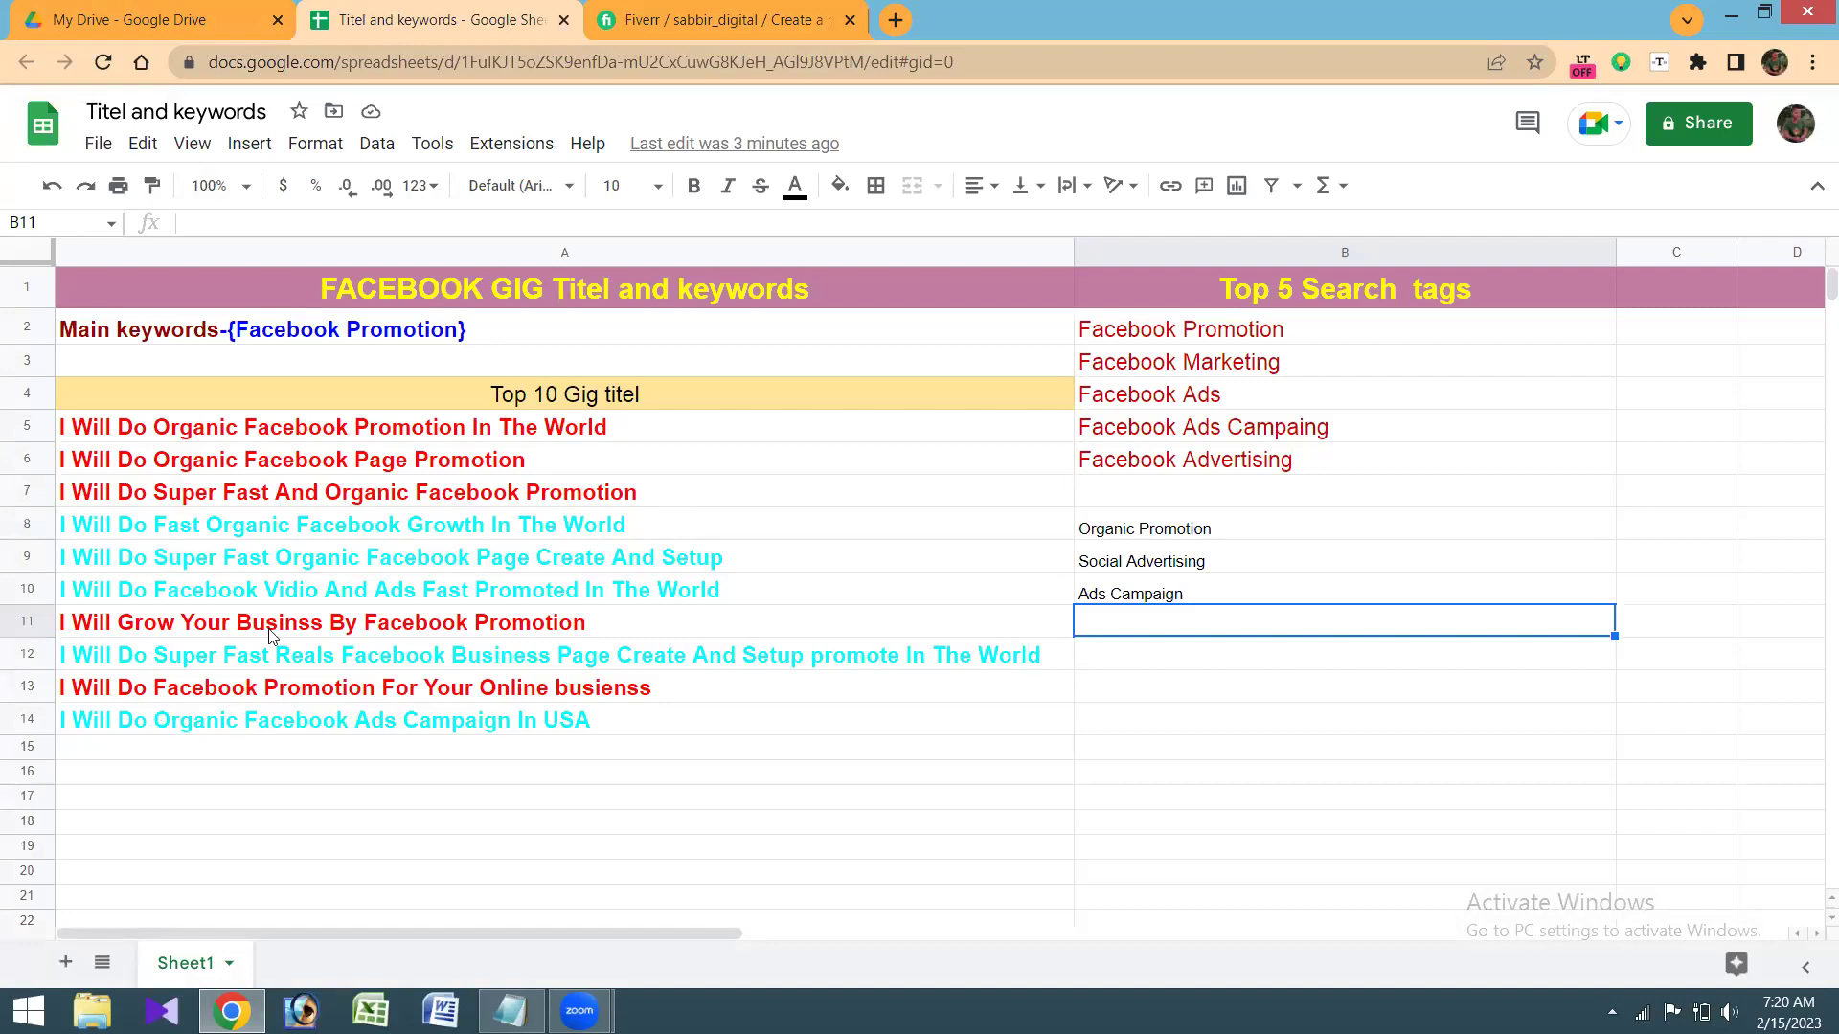
{"action": "left_click", "coordinate": [457, 629]}
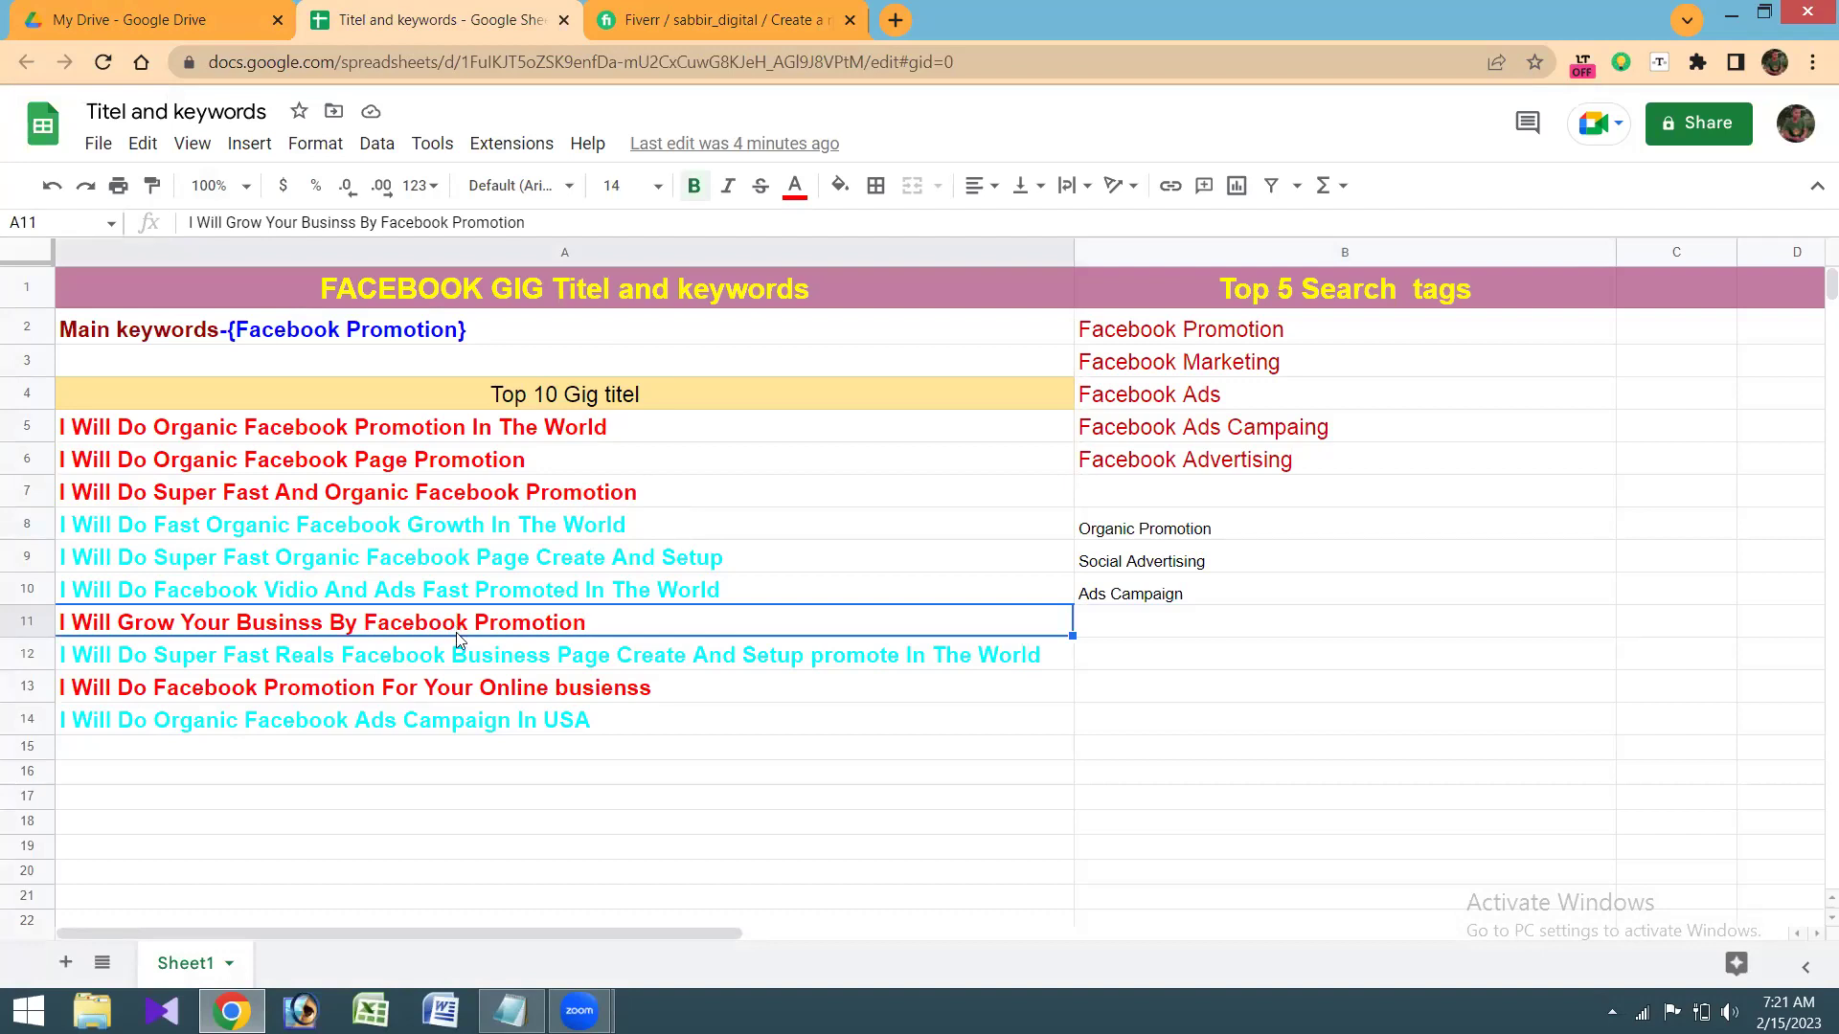
{"action": "key", "text": "ctrl+c"}
{"action": "left_click", "coordinate": [676, 21]}
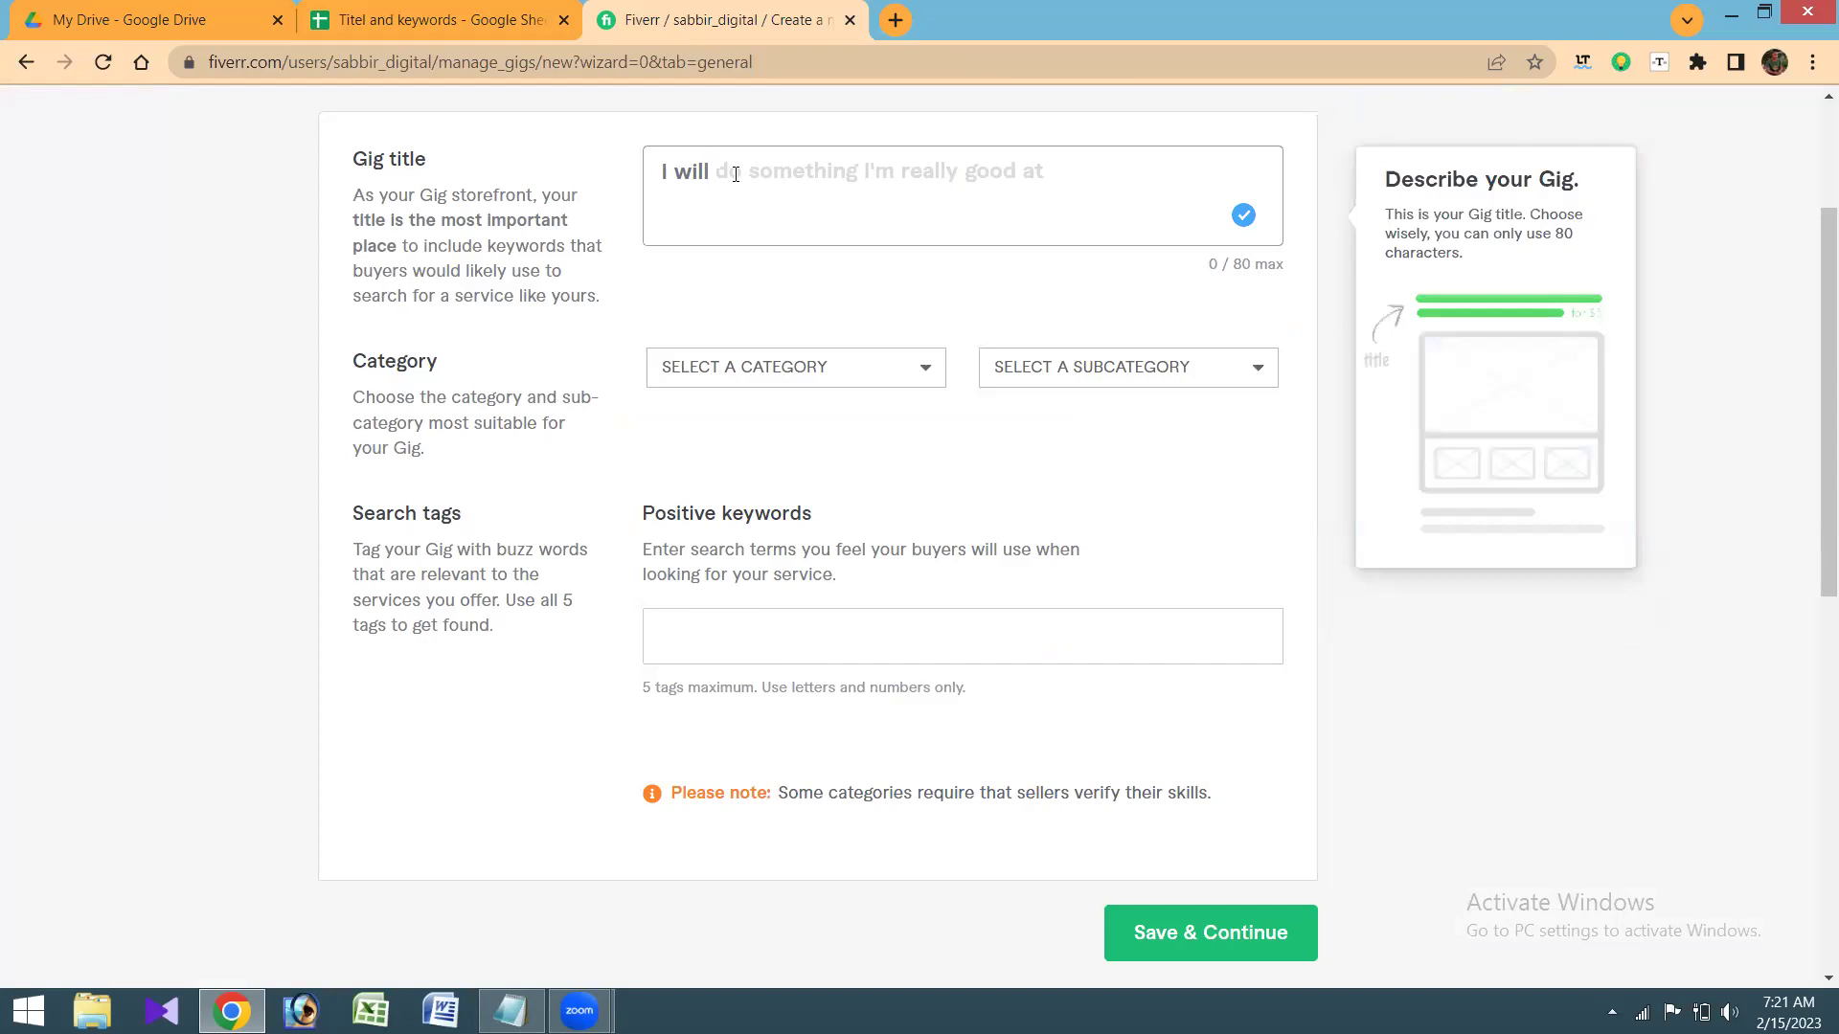
{"action": "key", "text": "ctrl+v"}
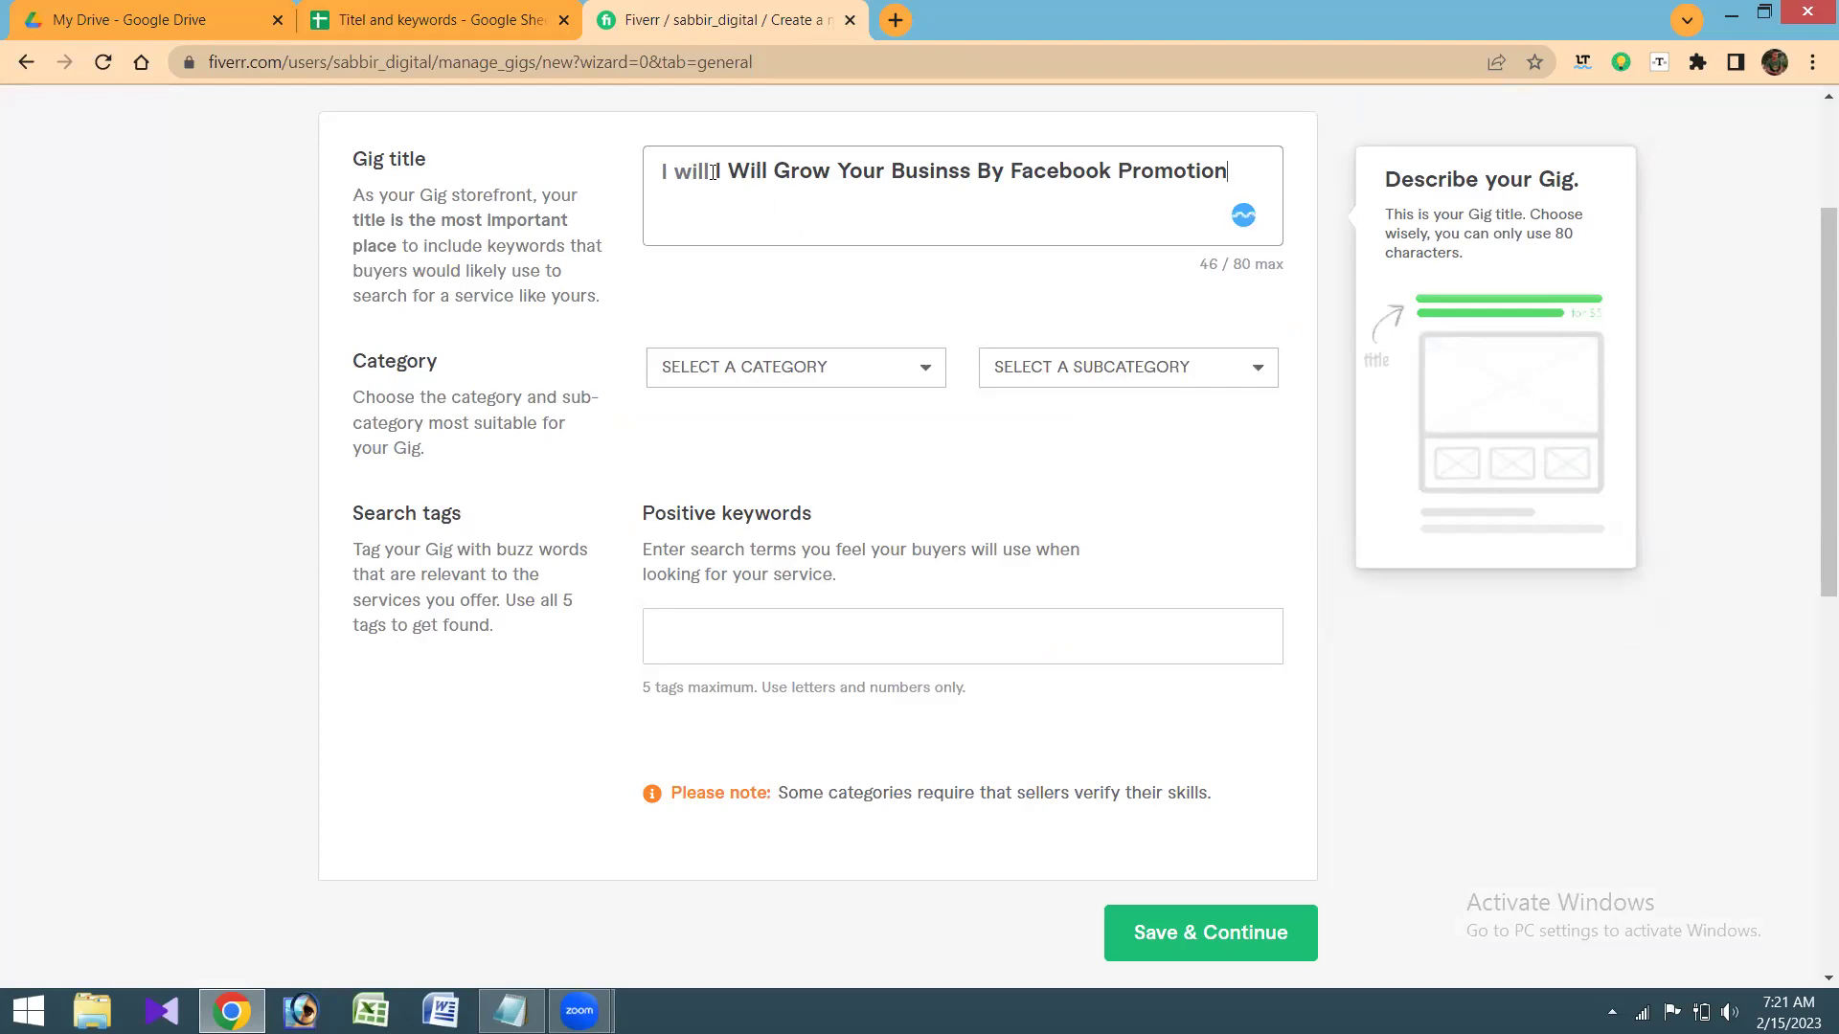
Step: Remove the duplicate "I Will" from the gig title and correct the misspelled word to "Business"
{"action": "left_click_drag", "start_coordinate": [781, 175], "coordinate": [713, 173]}
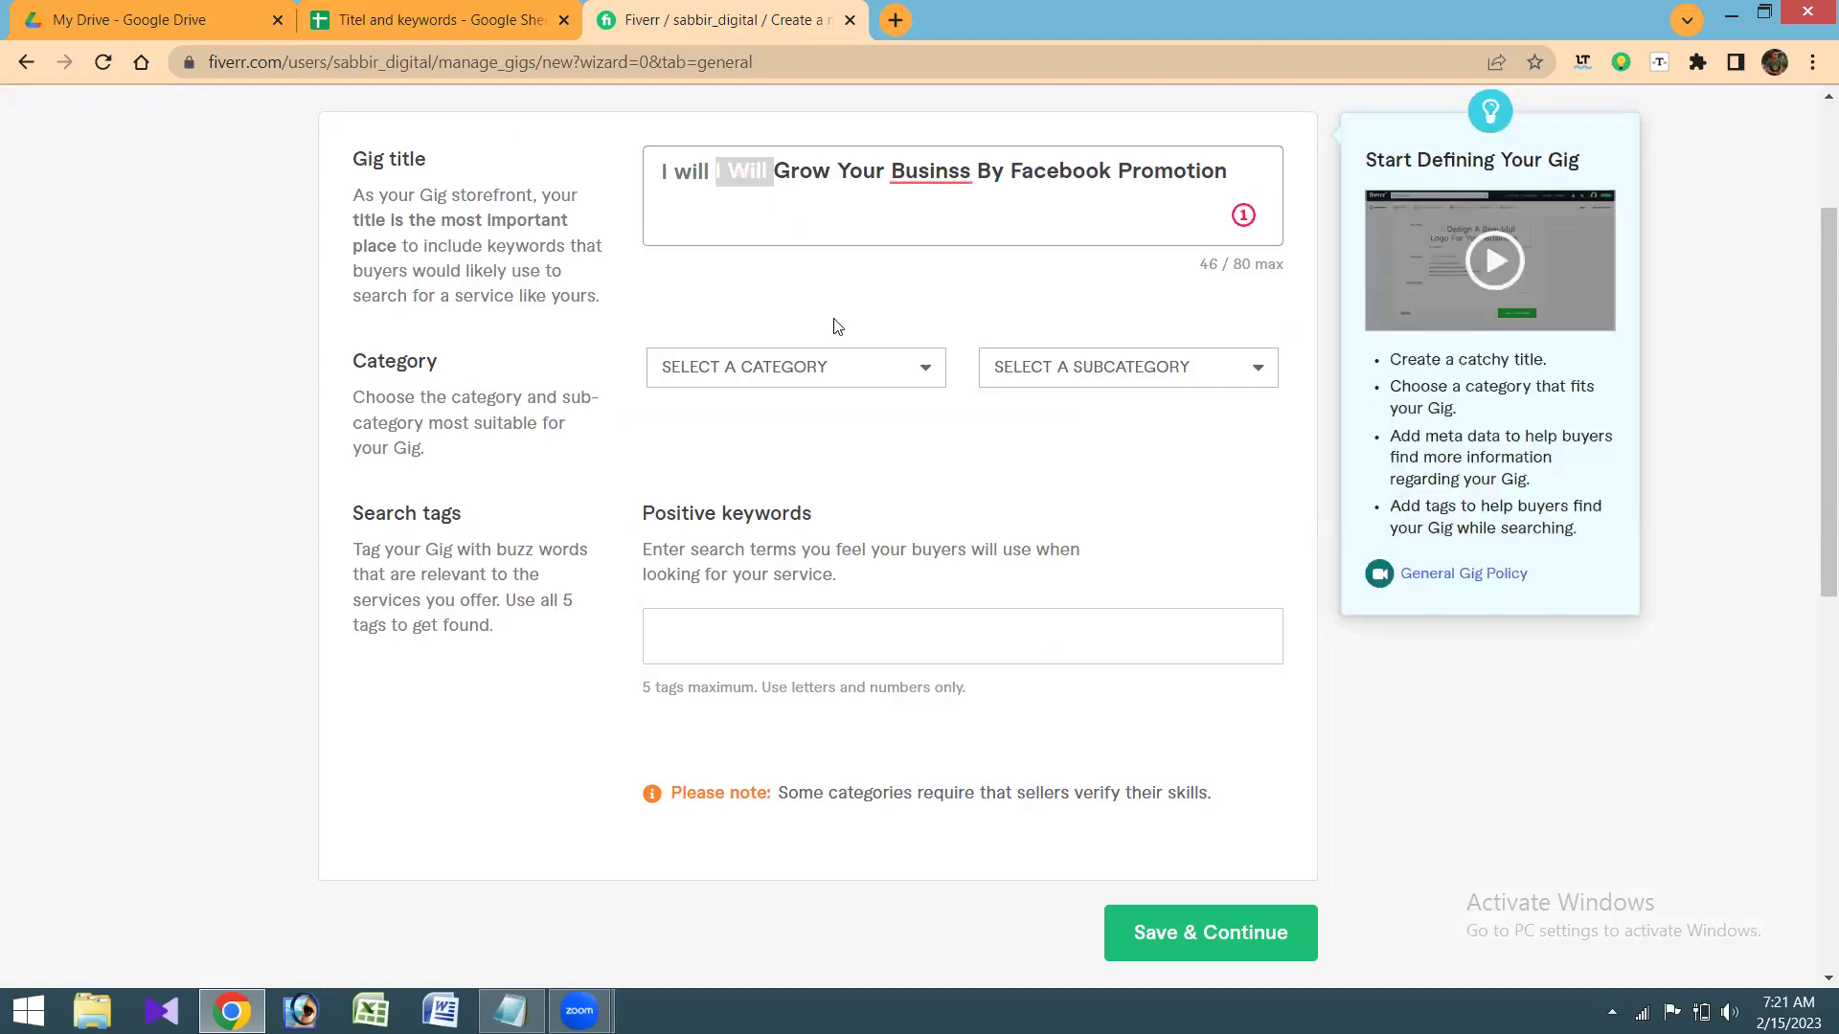
{"action": "key", "text": "BackSpace"}
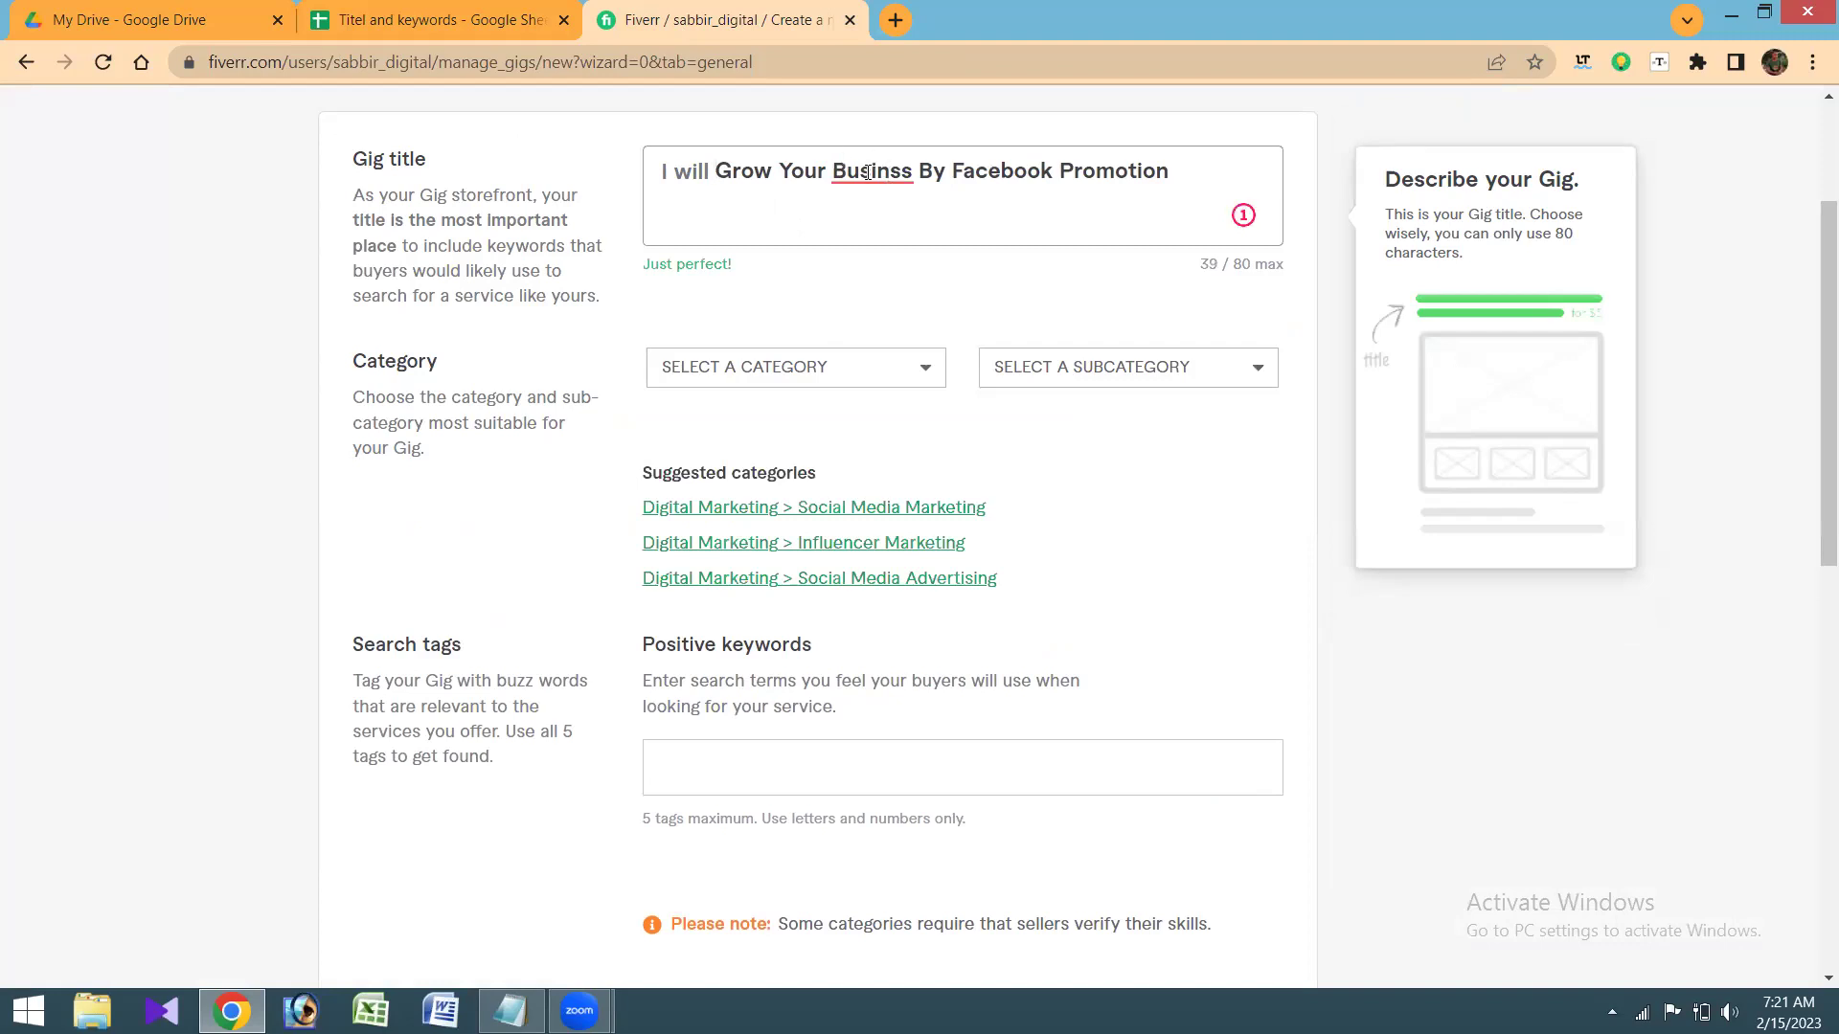
{"action": "left_click", "coordinate": [866, 172]}
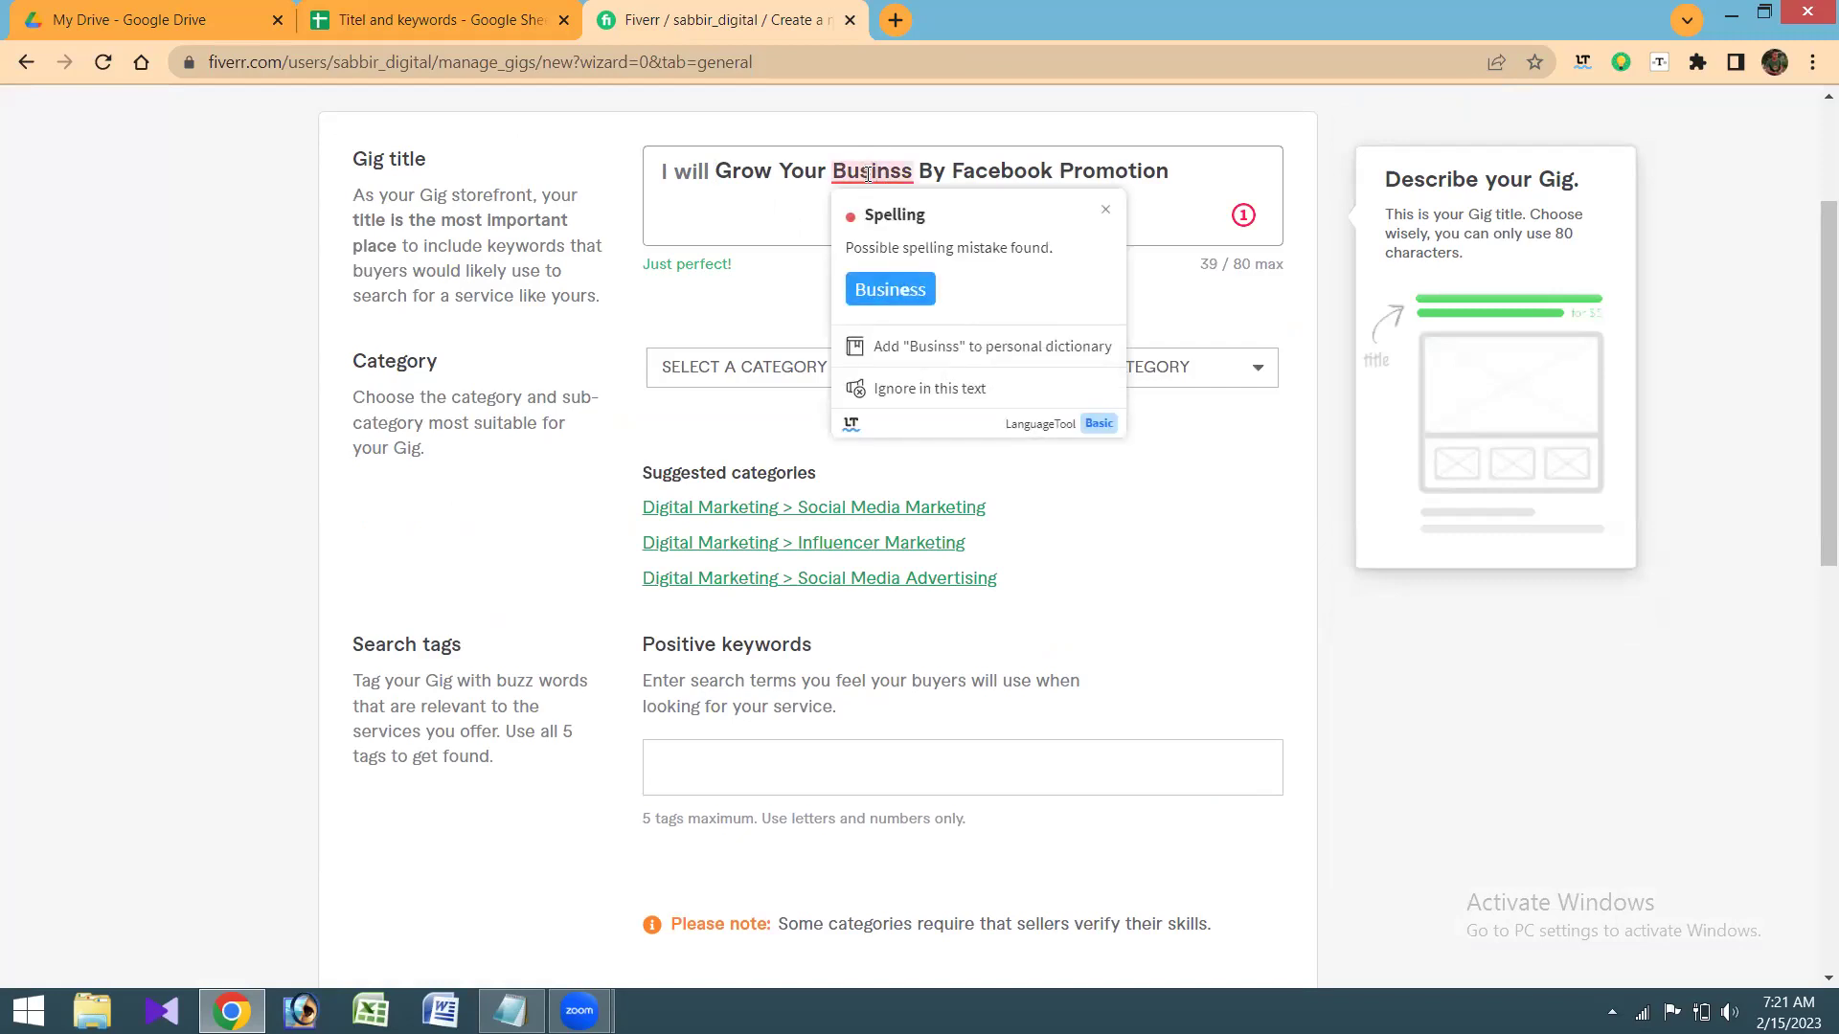
{"action": "left_click", "coordinate": [890, 288]}
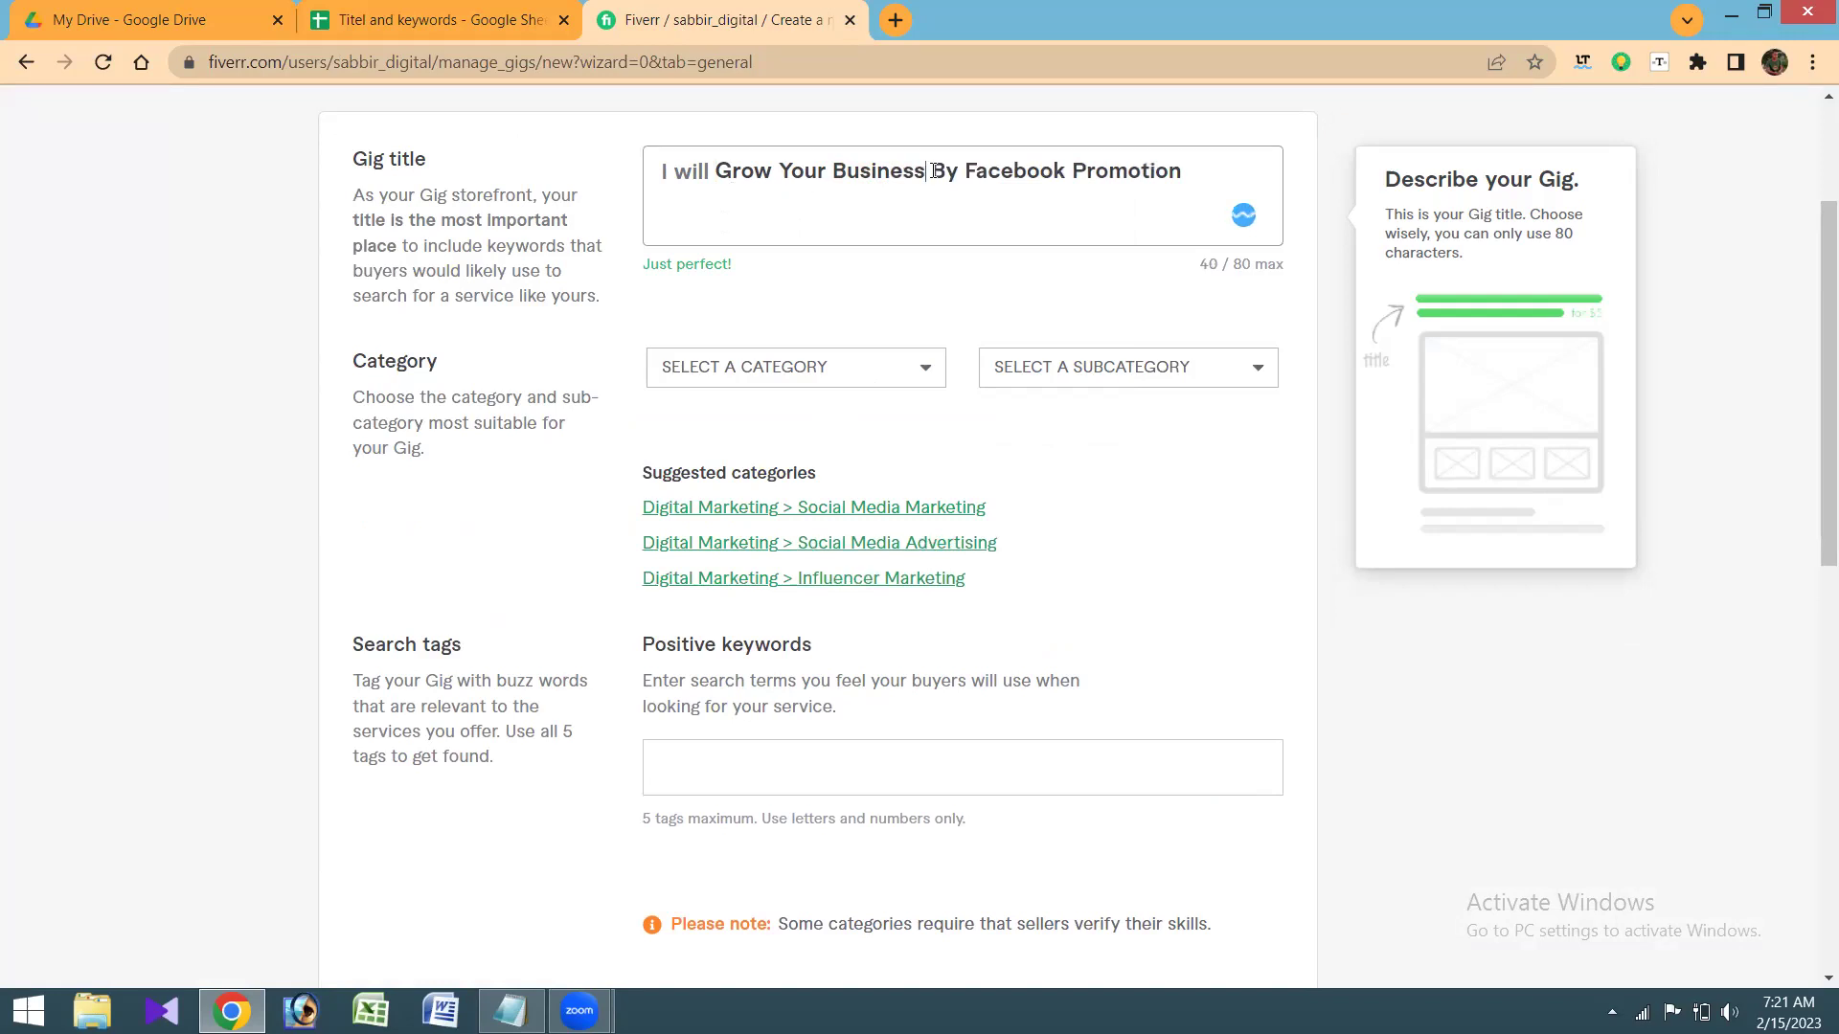
Step: Extend the gig title by adding "Worldwide" after "Business" and "Organic" before "Facebook Promotion"
{"action": "type", "text": "World"}
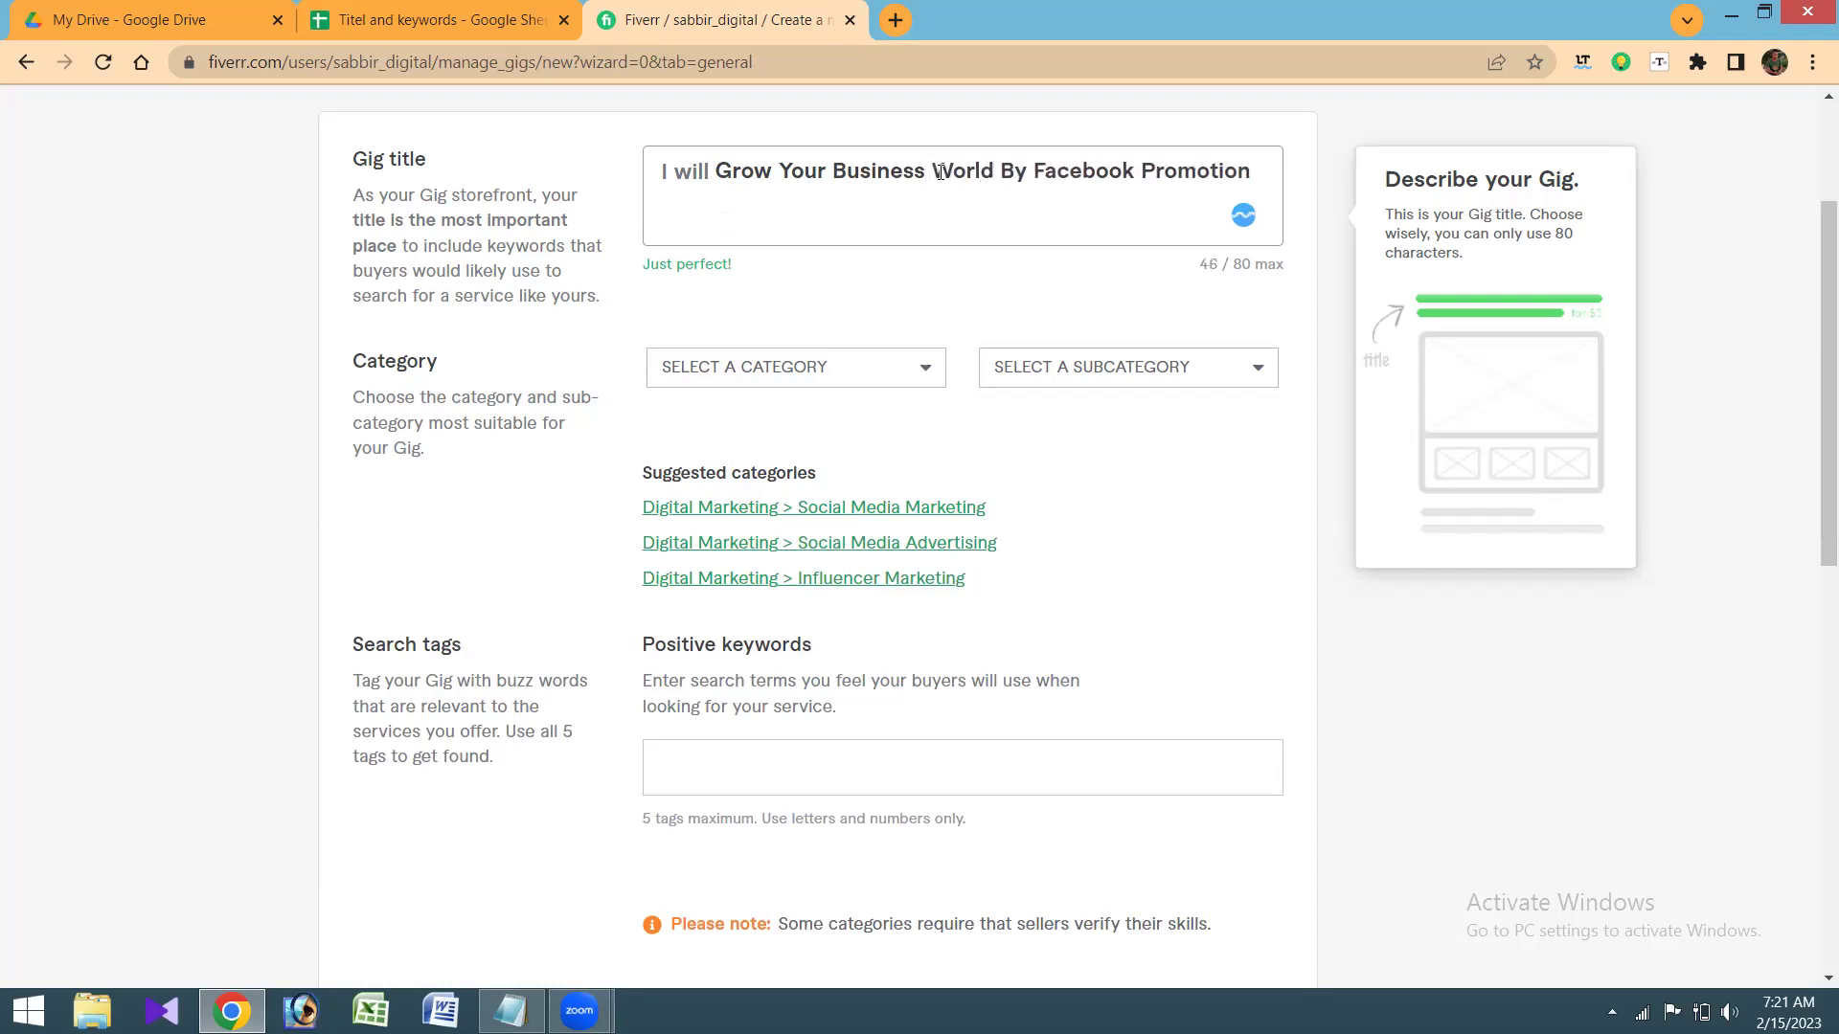
{"action": "type", "text": "wide"}
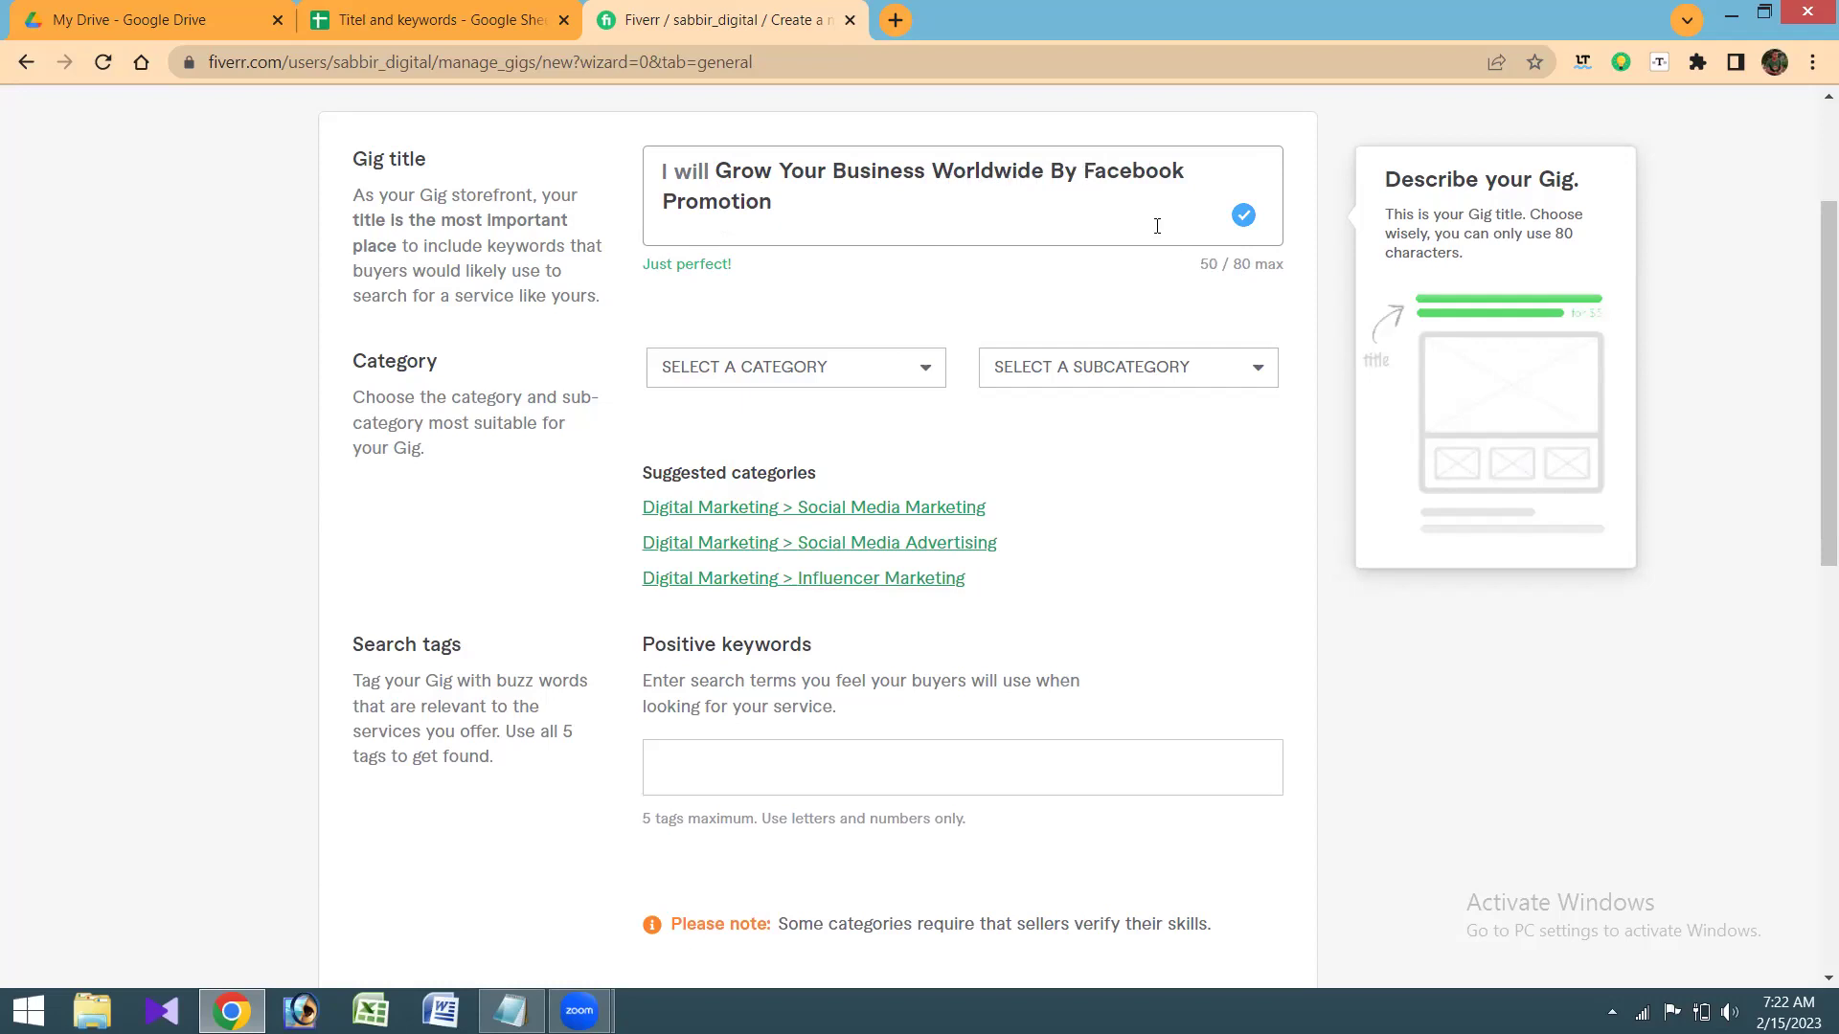
{"action": "type", "text": "Organic"}
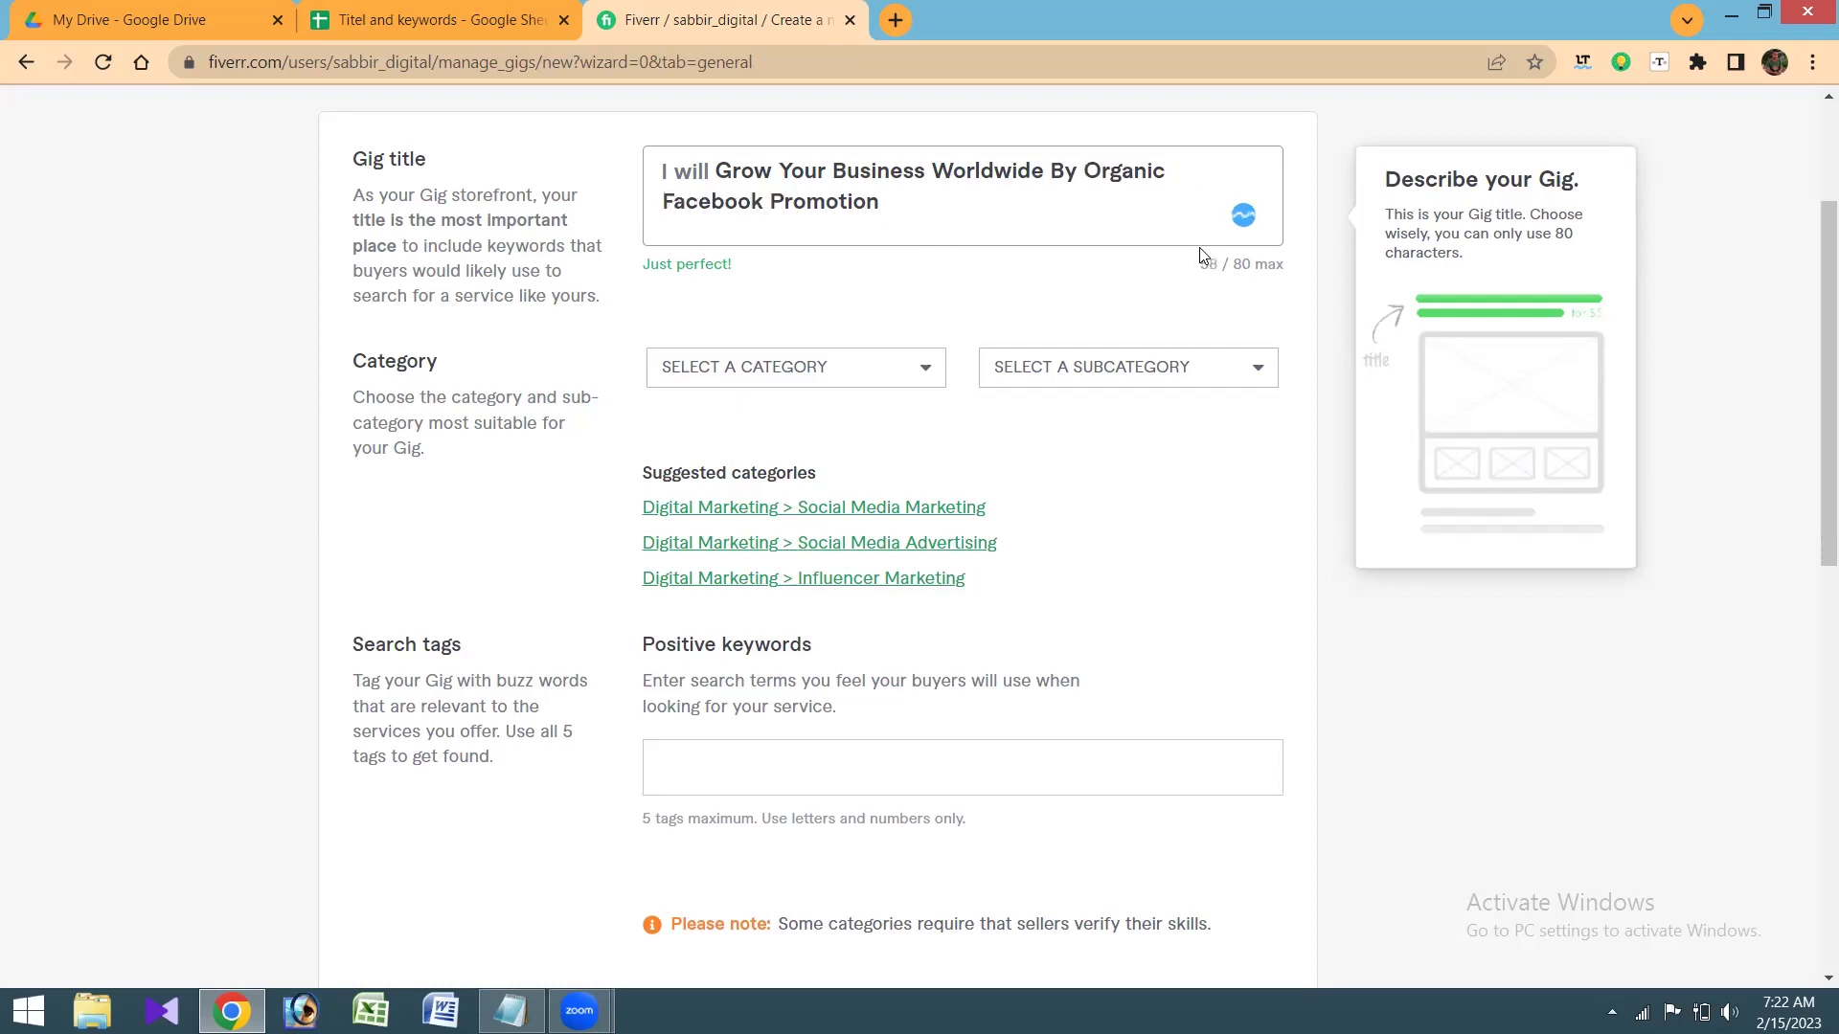
{"action": "left_click", "coordinate": [801, 239]}
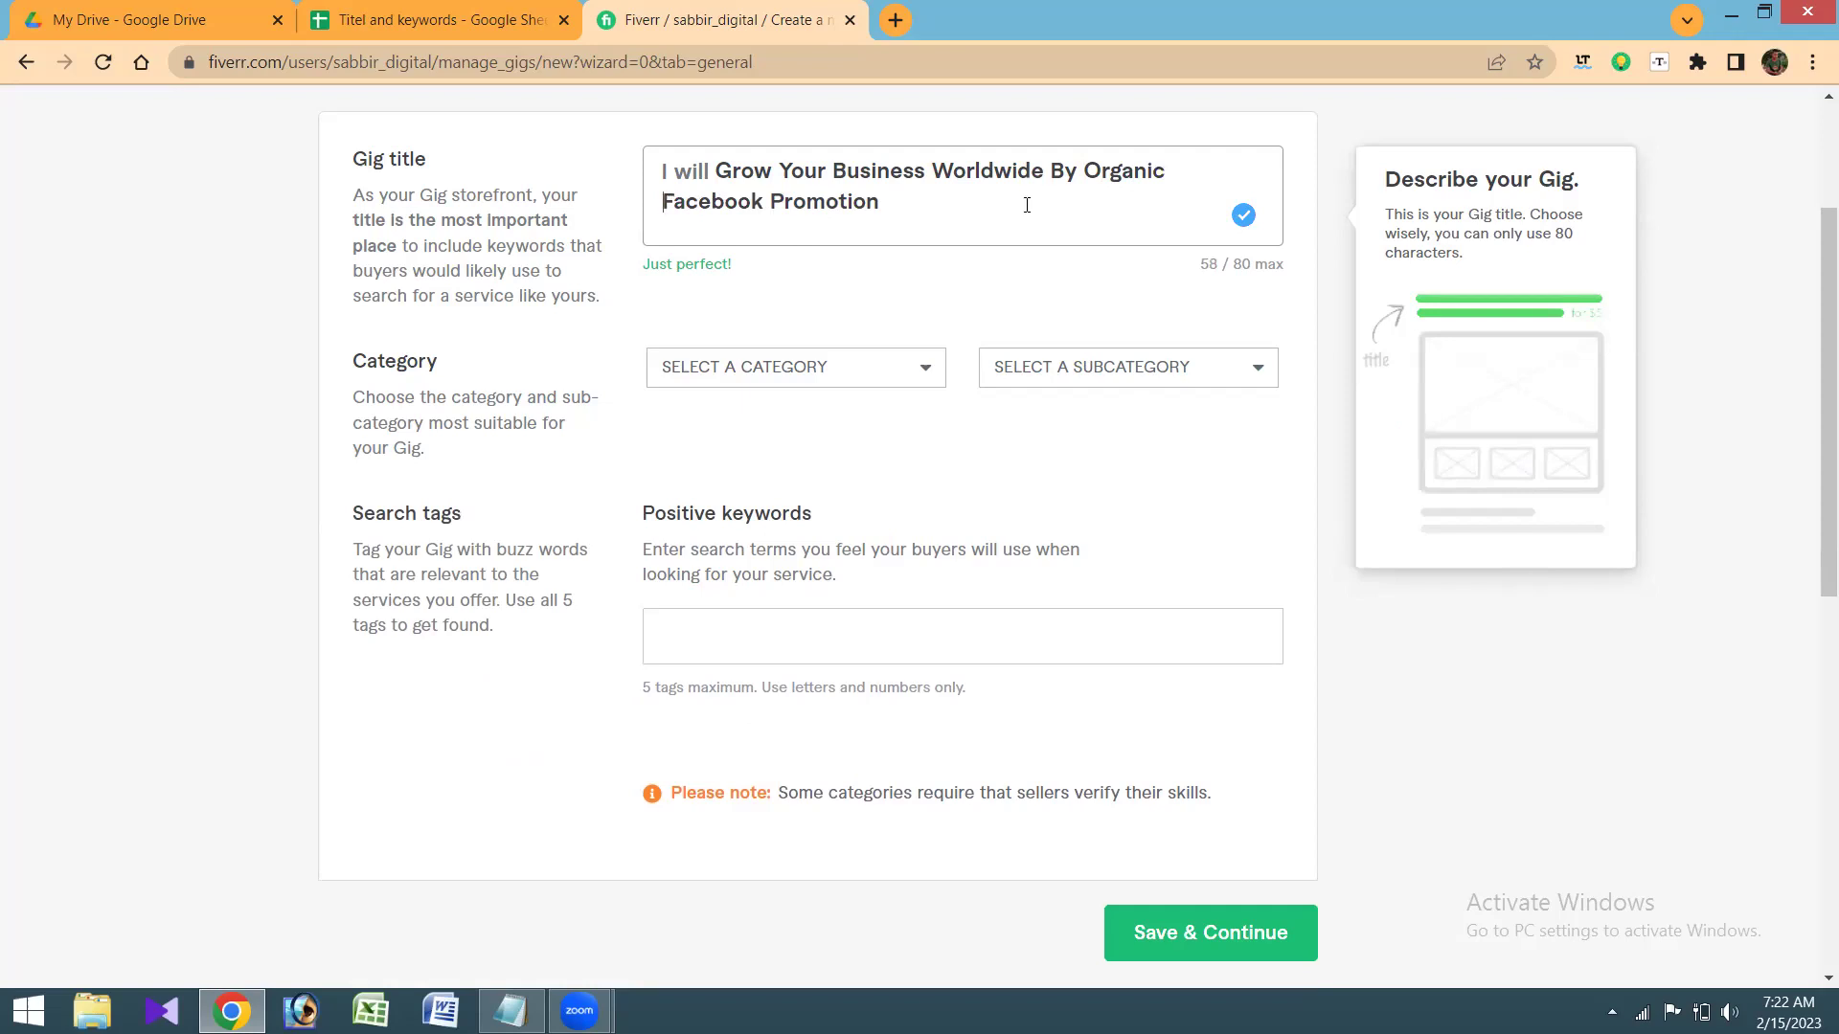
{"action": "left_click", "coordinate": [936, 209]}
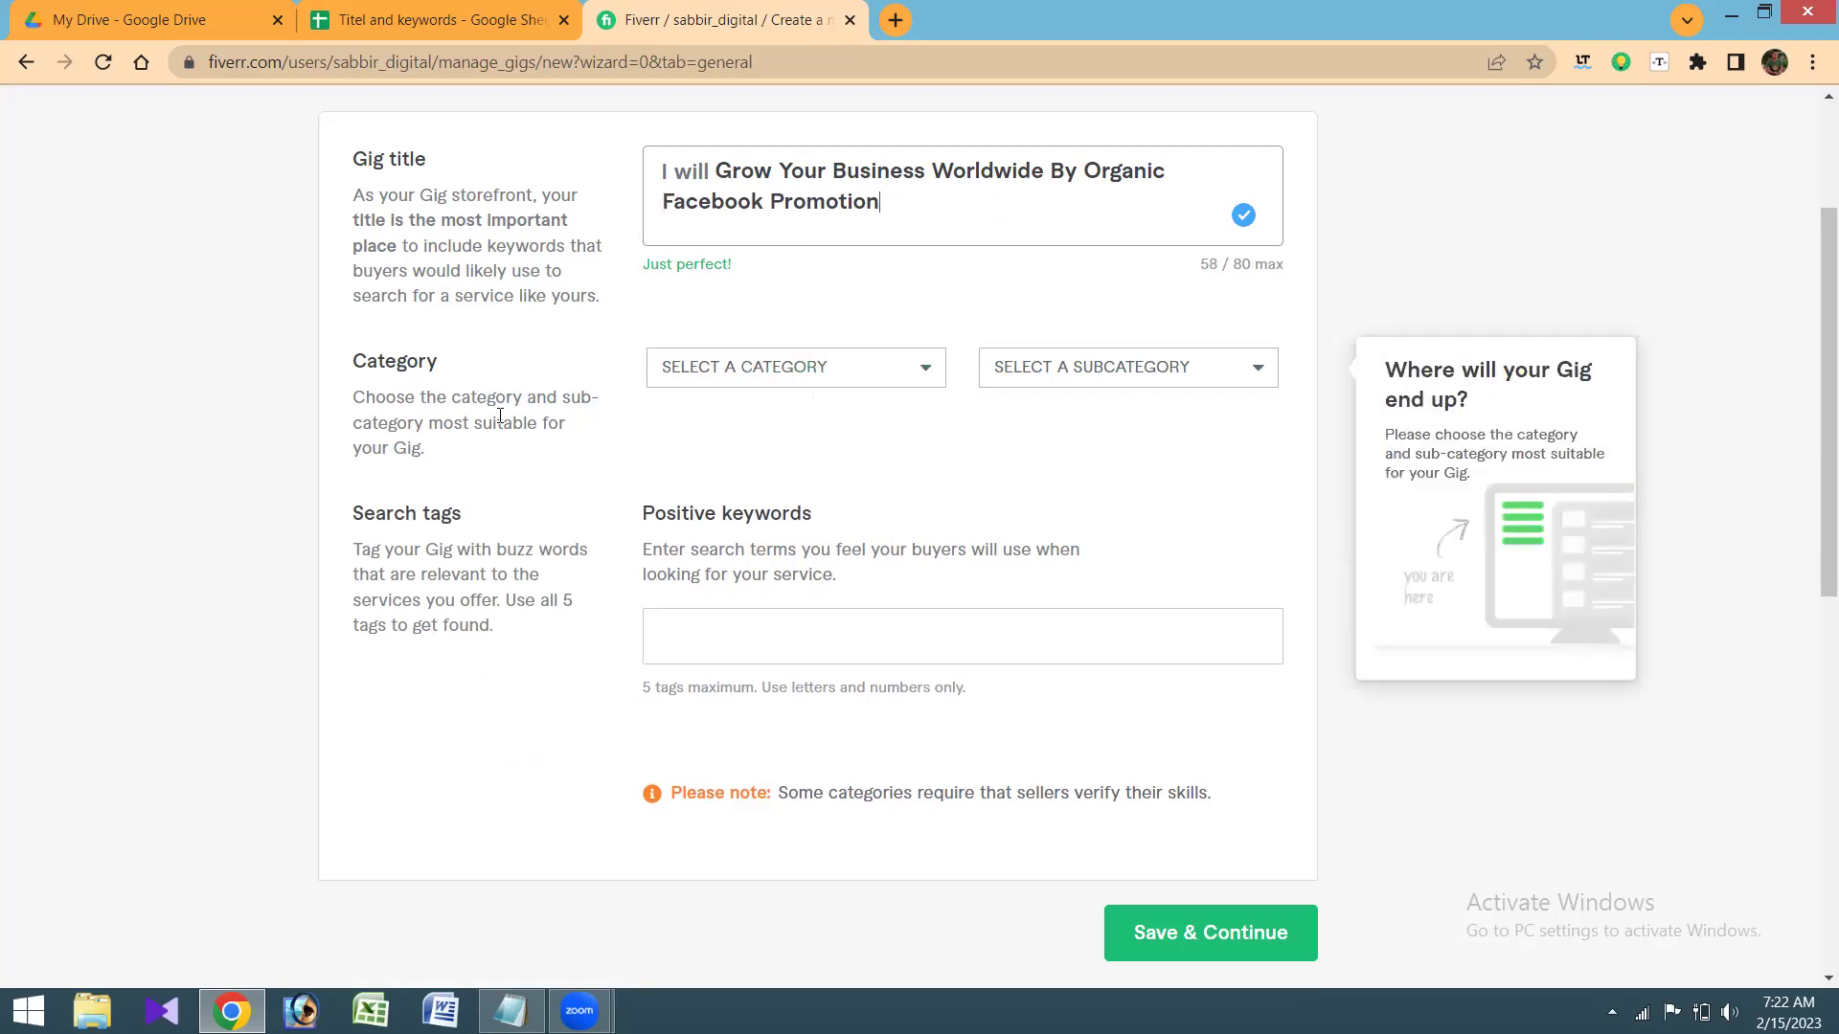
Step: Set the gig category to Digital Marketing and the subcategory to Social Media Marketing
{"action": "left_click", "coordinate": [855, 382]}
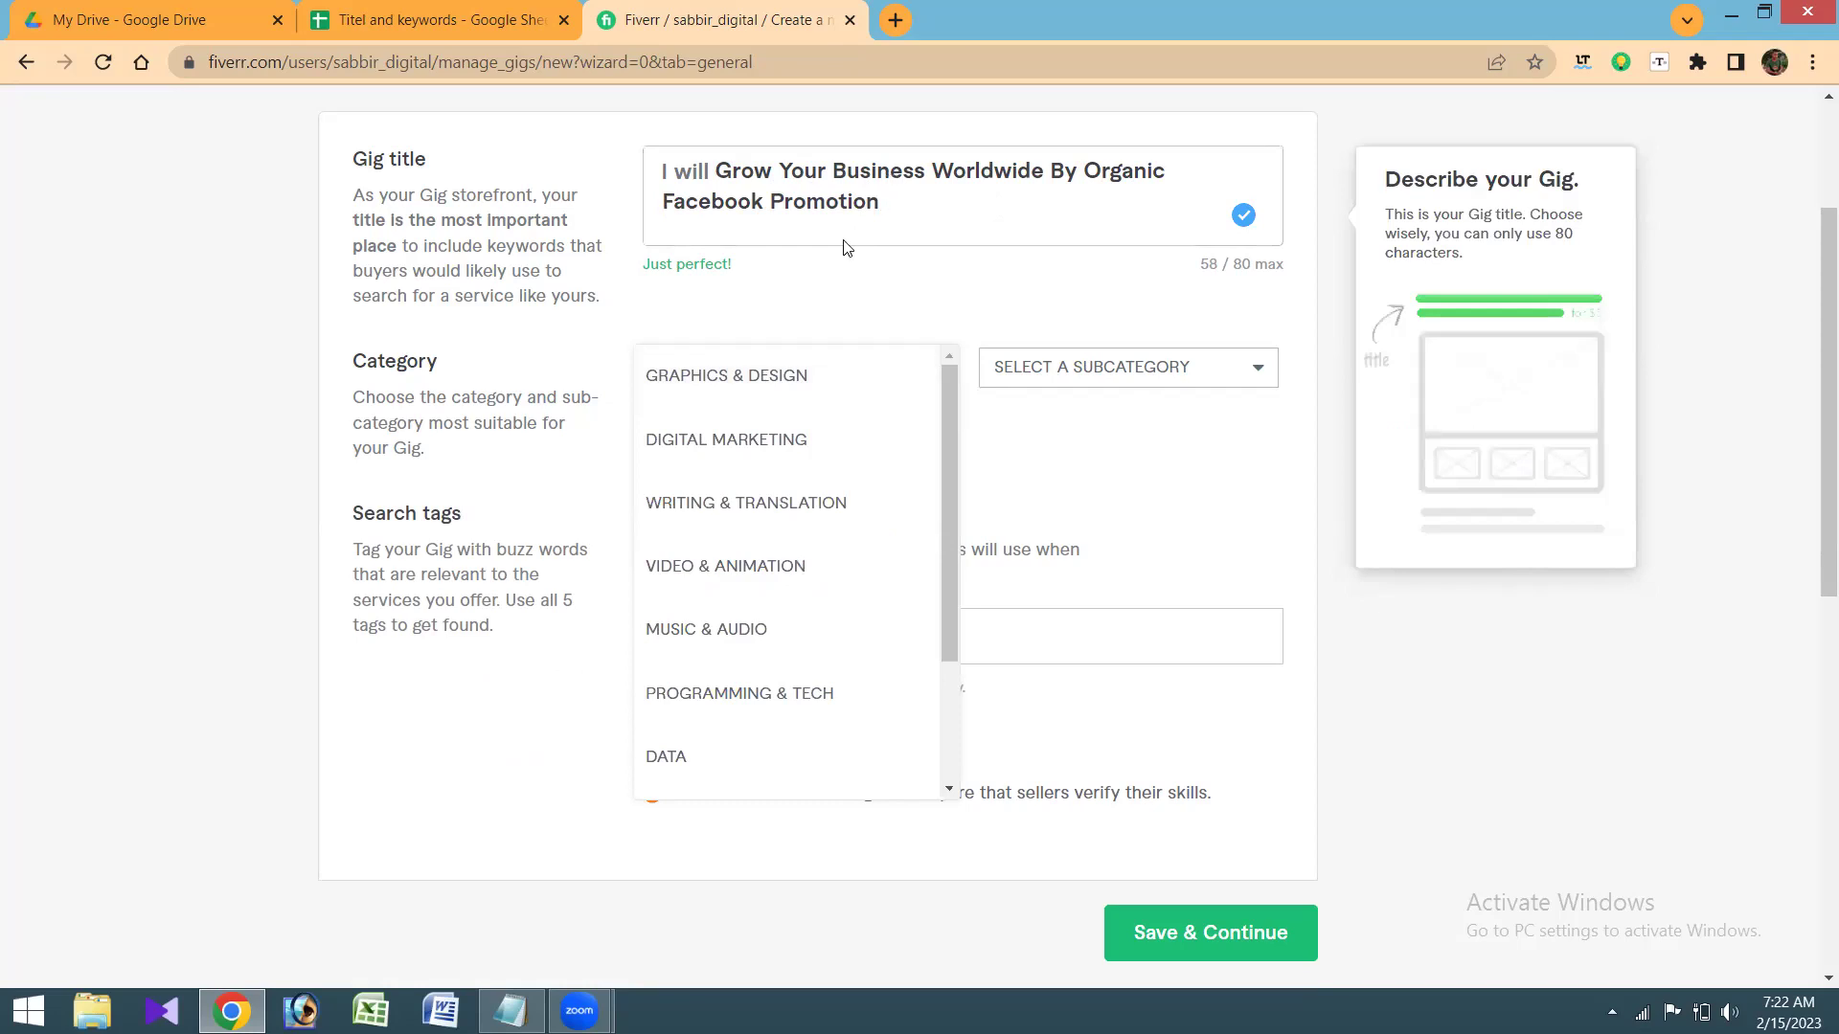
{"action": "left_click", "coordinate": [777, 437]}
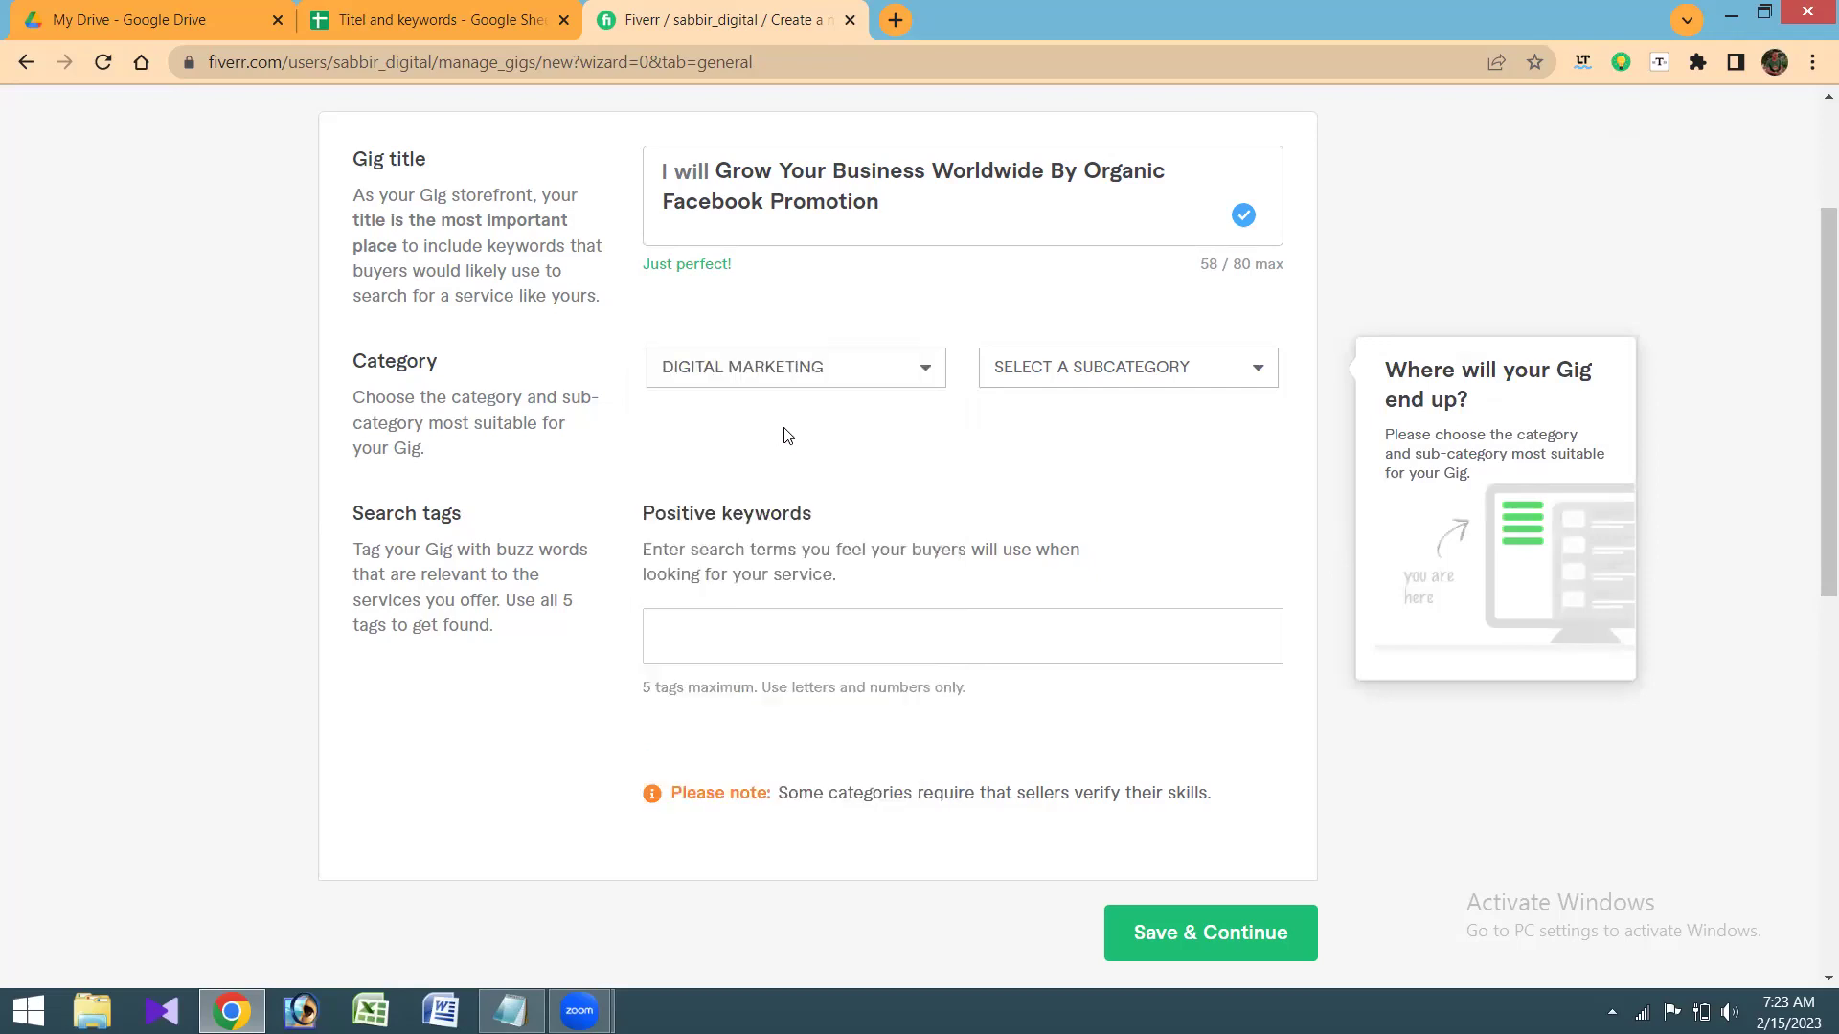
{"action": "left_click", "coordinate": [1149, 374]}
{"action": "left_click", "coordinate": [1140, 378]}
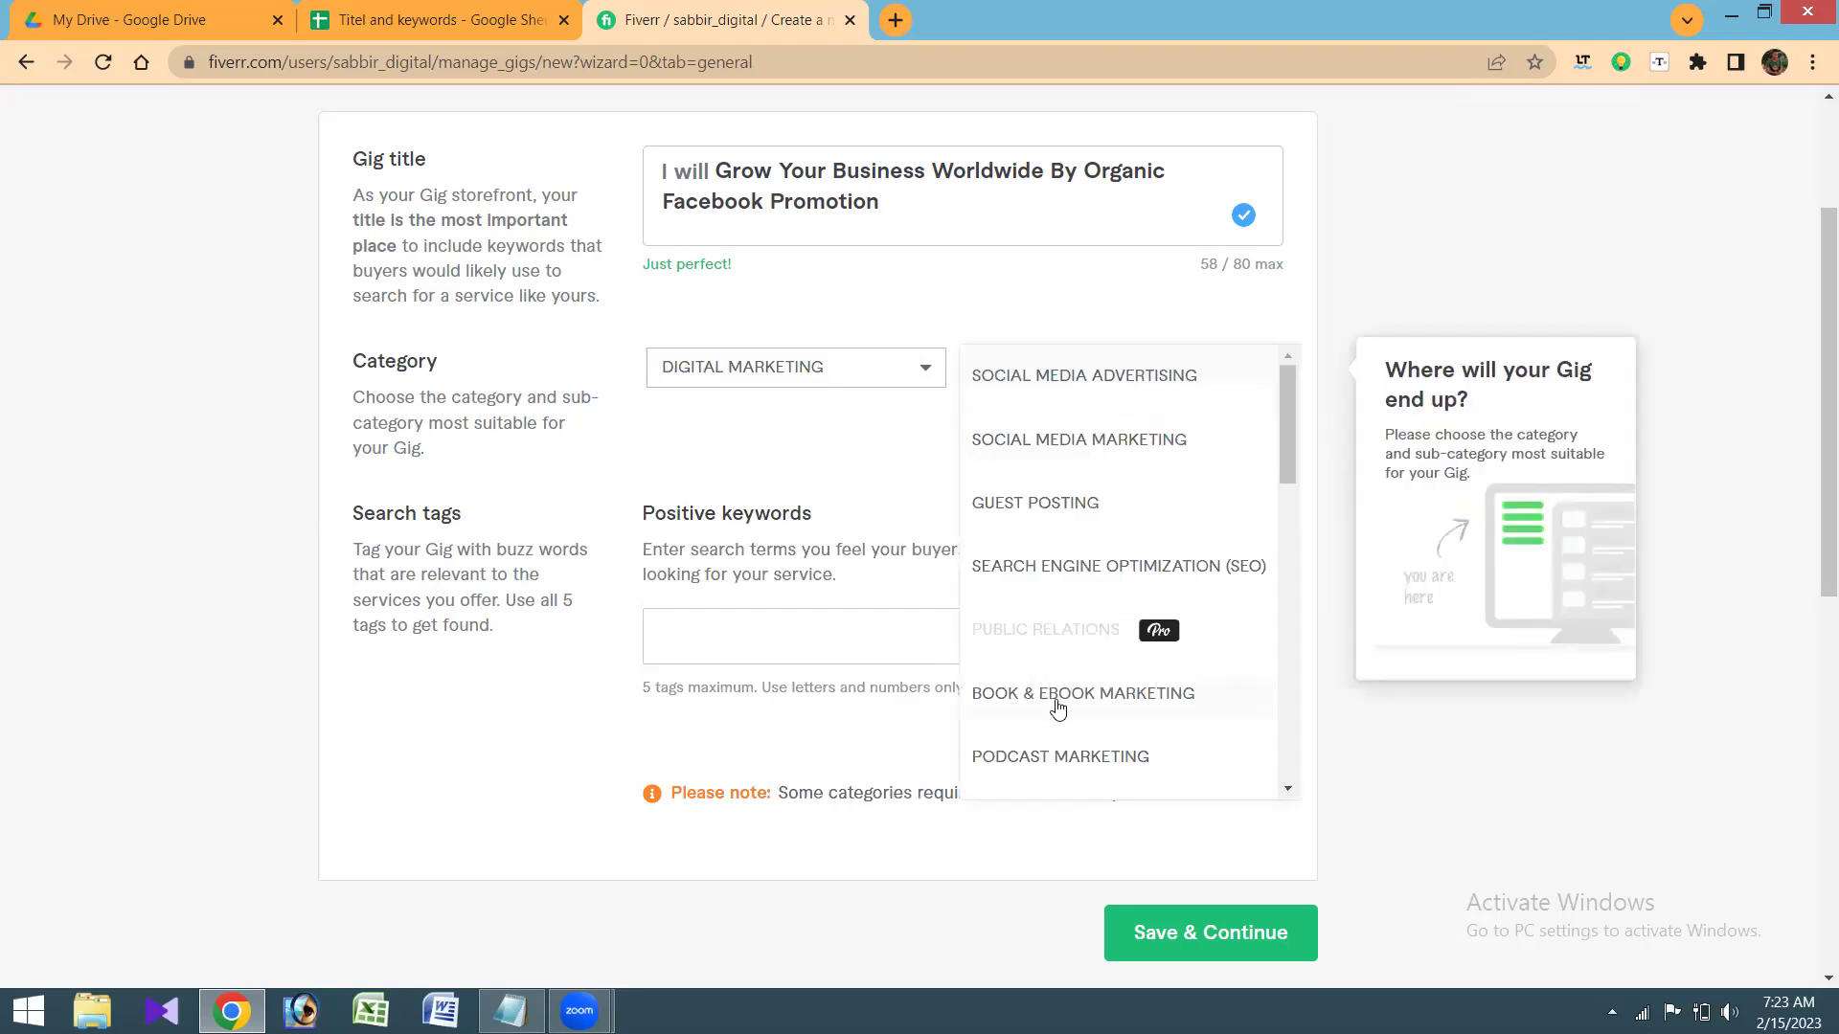
{"action": "left_click", "coordinate": [1094, 441]}
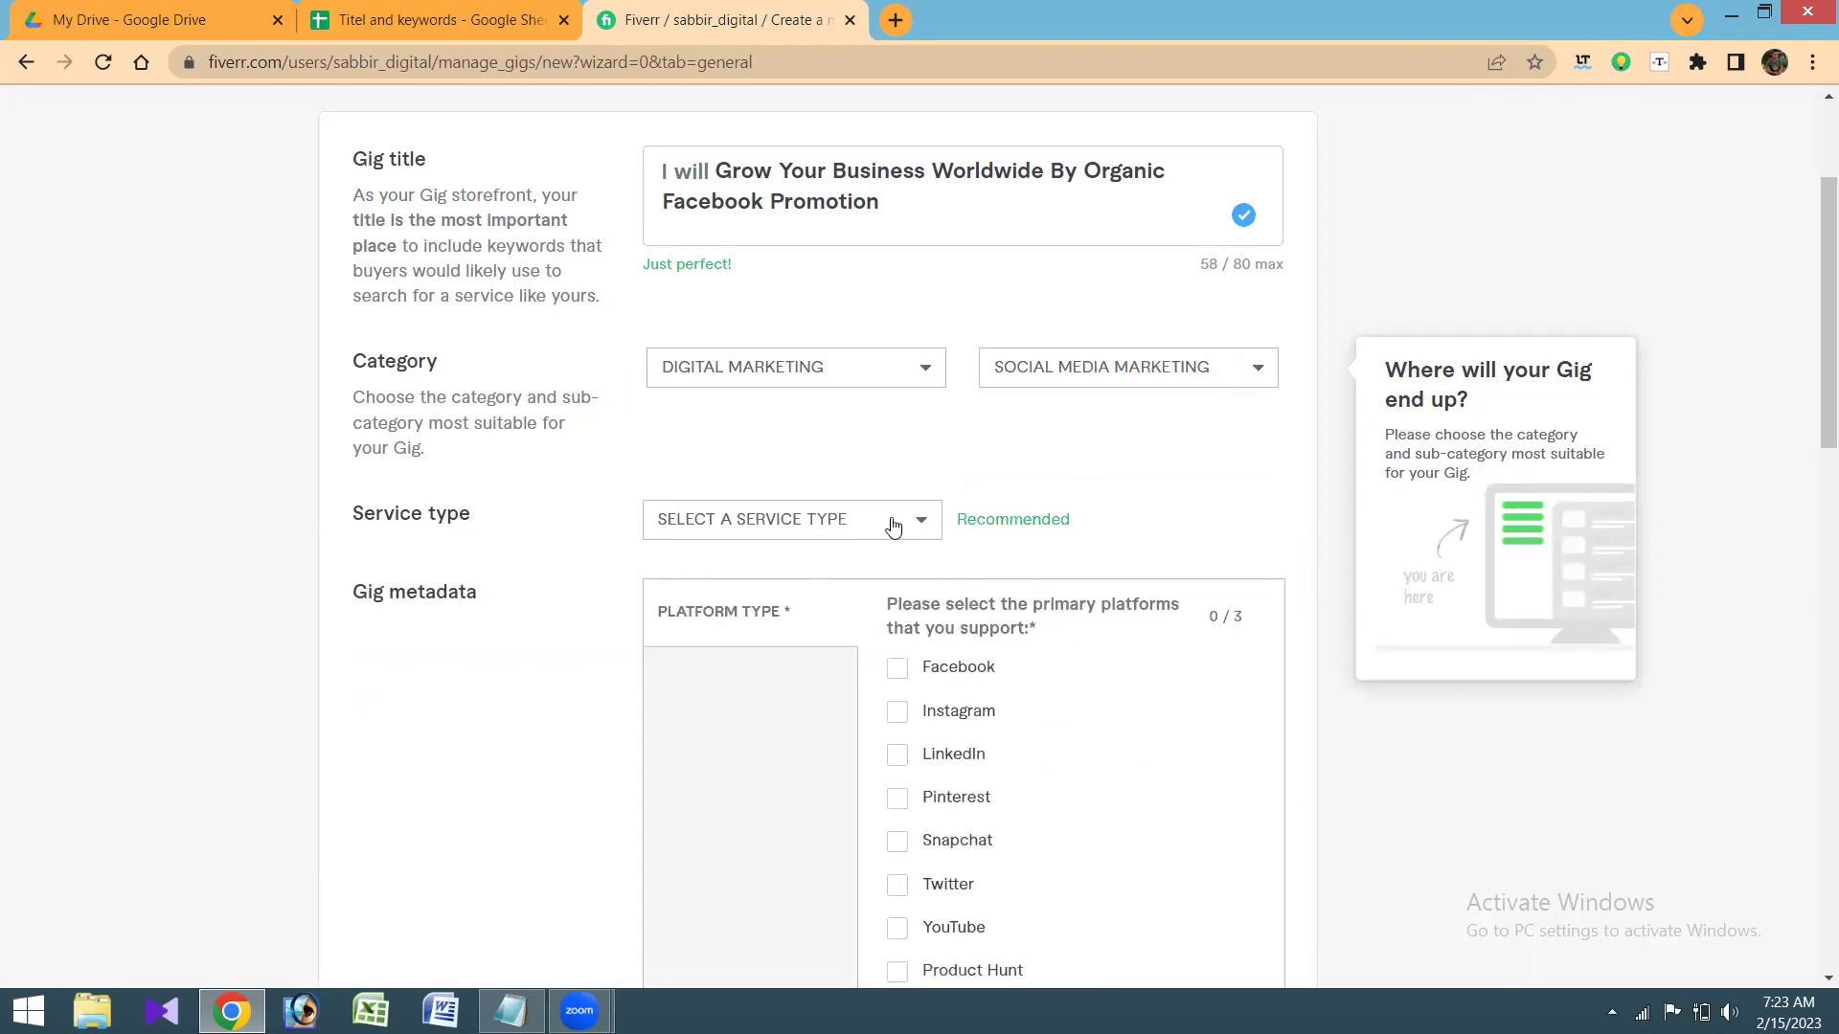
Step: Set the gig's service type to Organic Social Promotions
{"action": "left_click", "coordinate": [860, 526]}
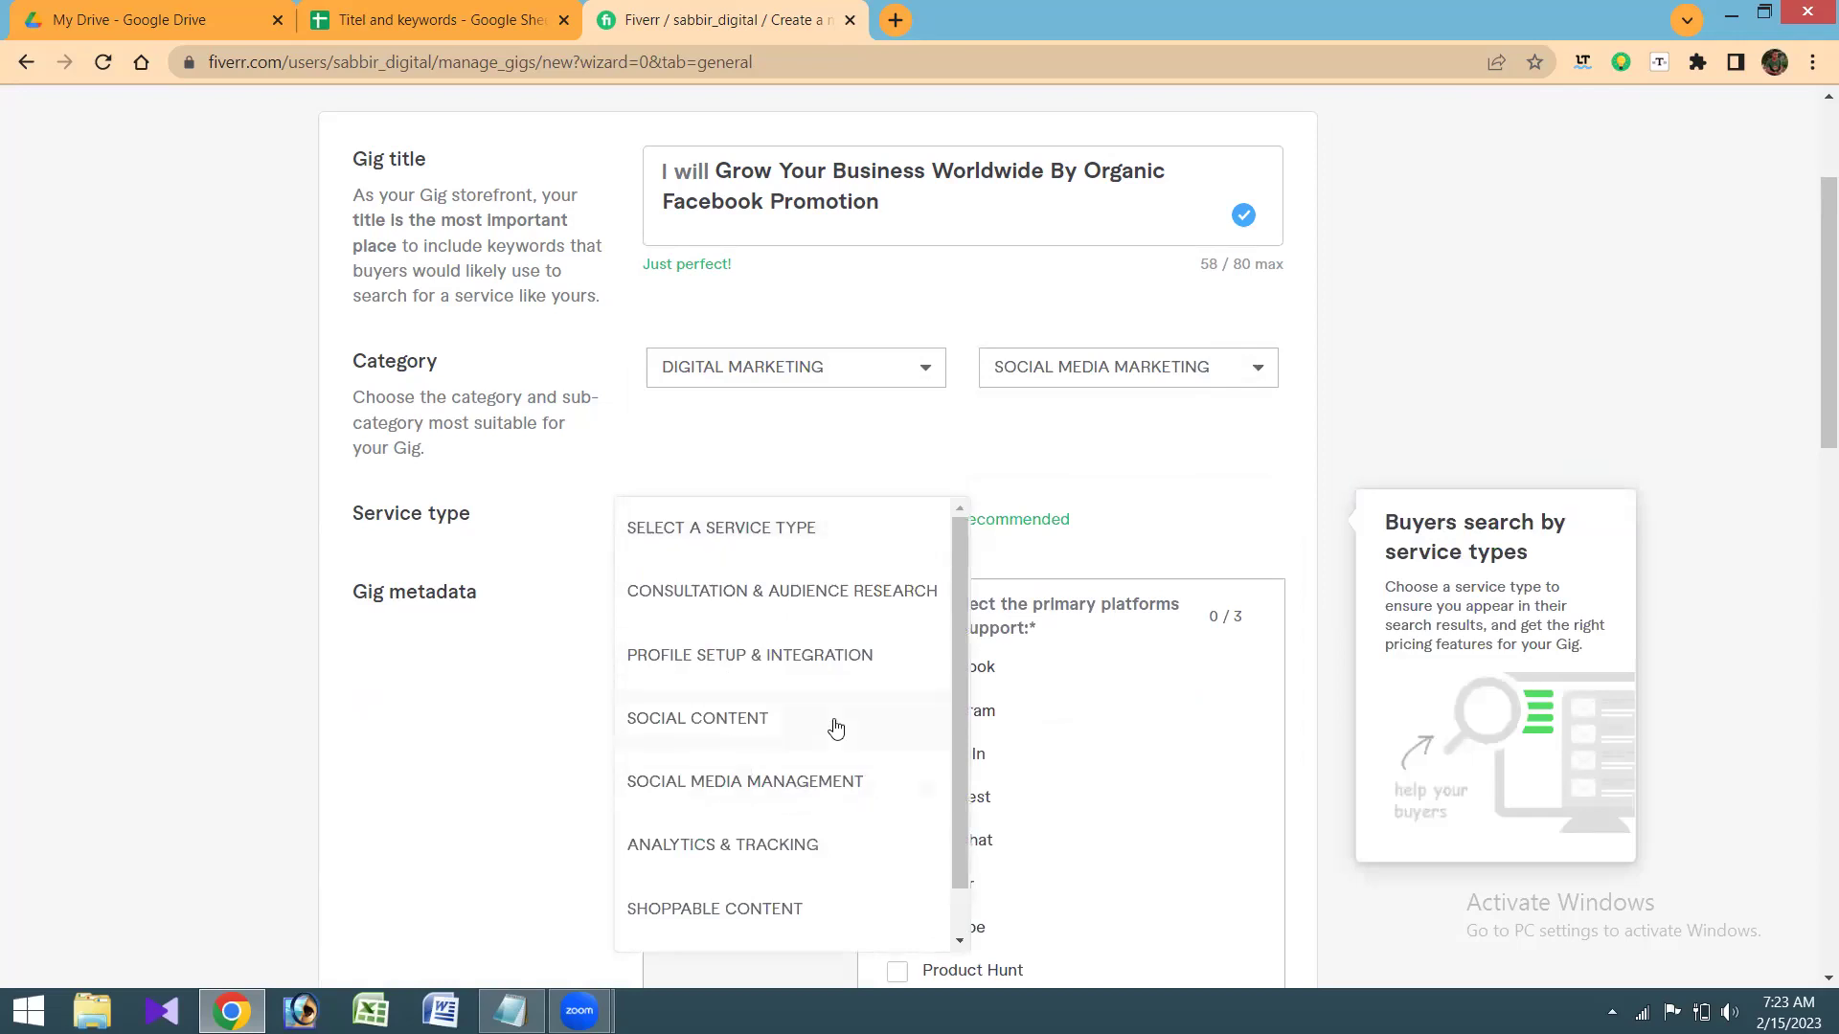
{"action": "scroll", "coordinate": [835, 728], "scroll_direction": "down", "scroll_amount": 1}
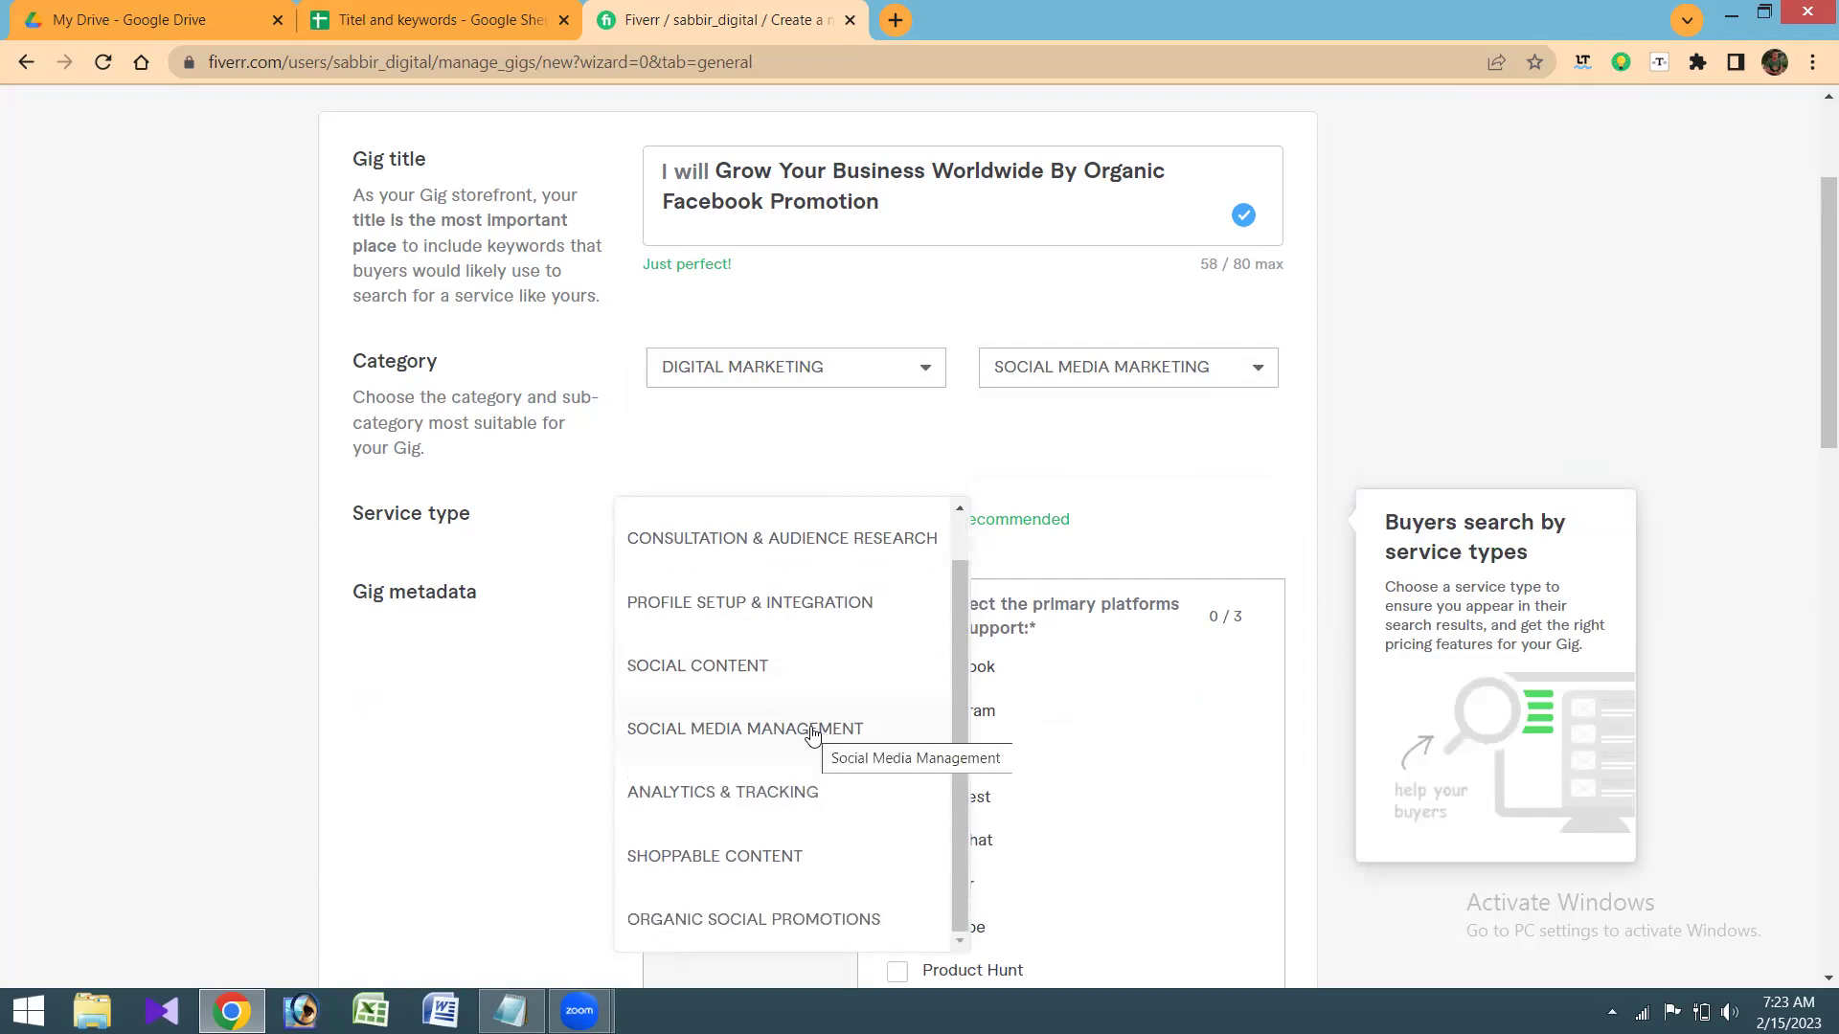
{"action": "left_click", "coordinate": [771, 921]}
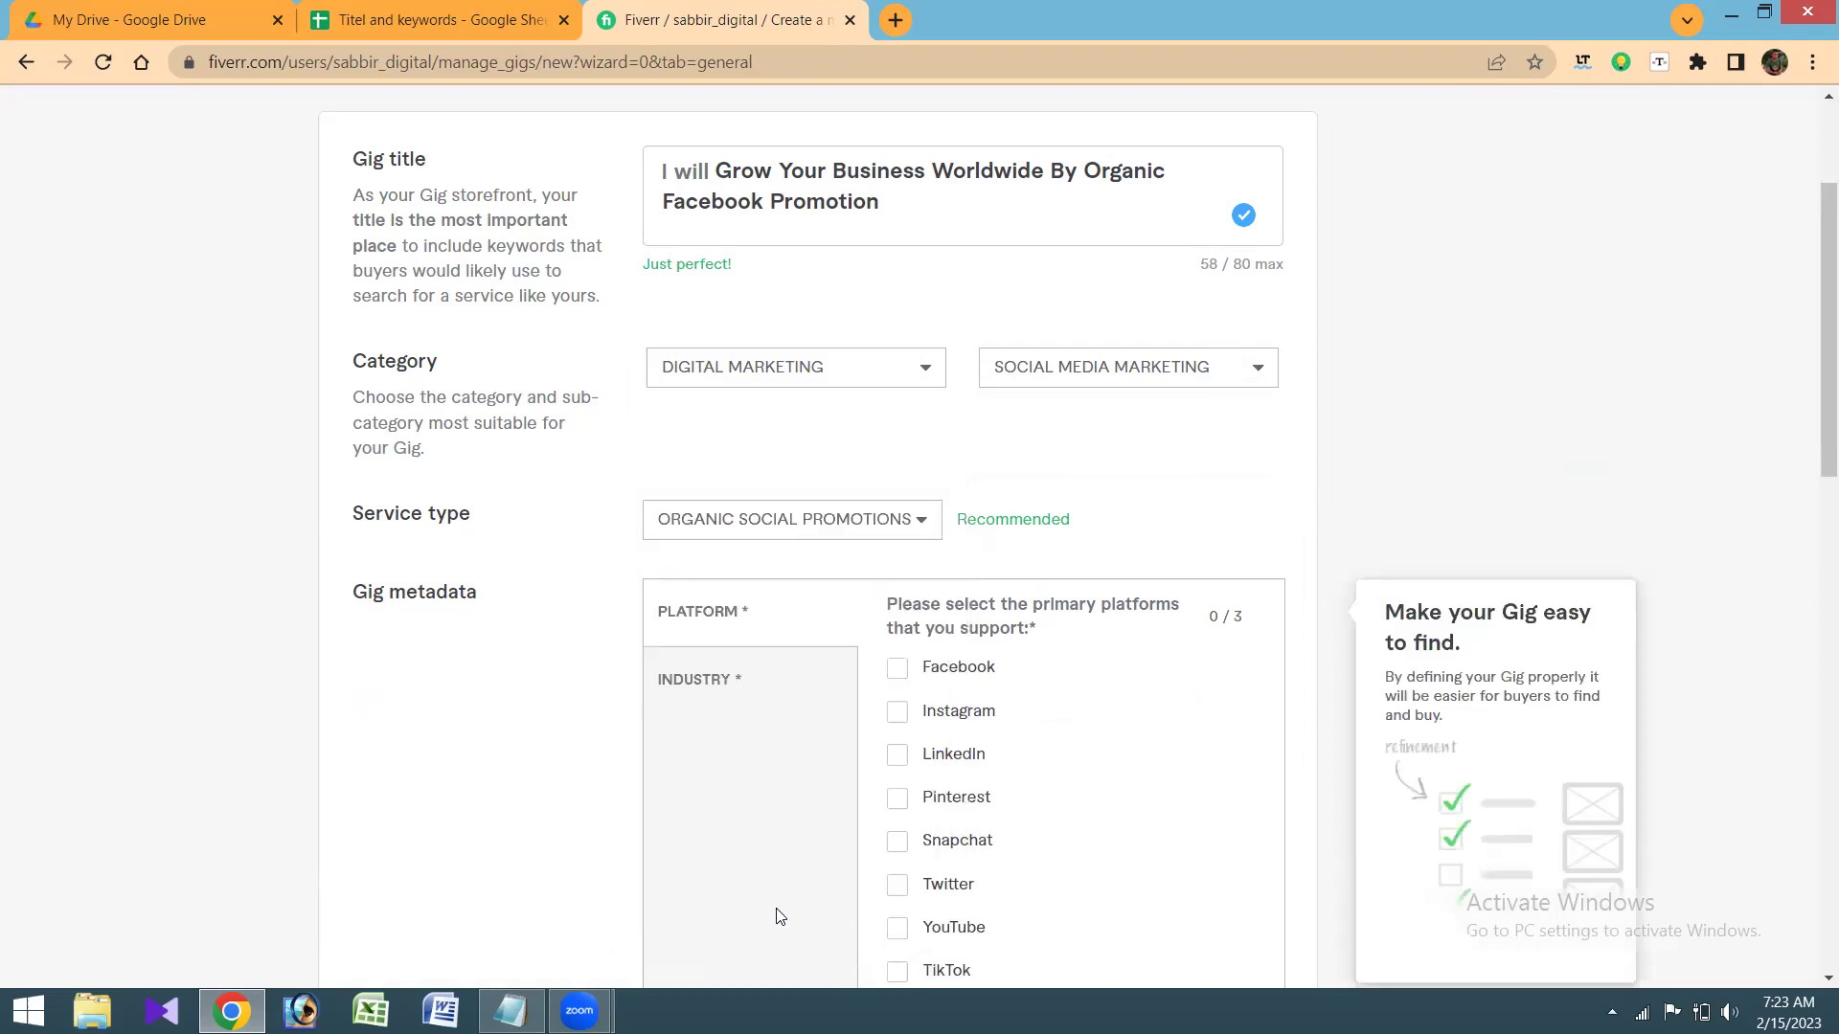
Step: Select Facebook, Instagram and YouTube as the supported primary platforms in the gig metadata
{"action": "scroll", "coordinate": [977, 716], "scroll_direction": "down", "scroll_amount": 1}
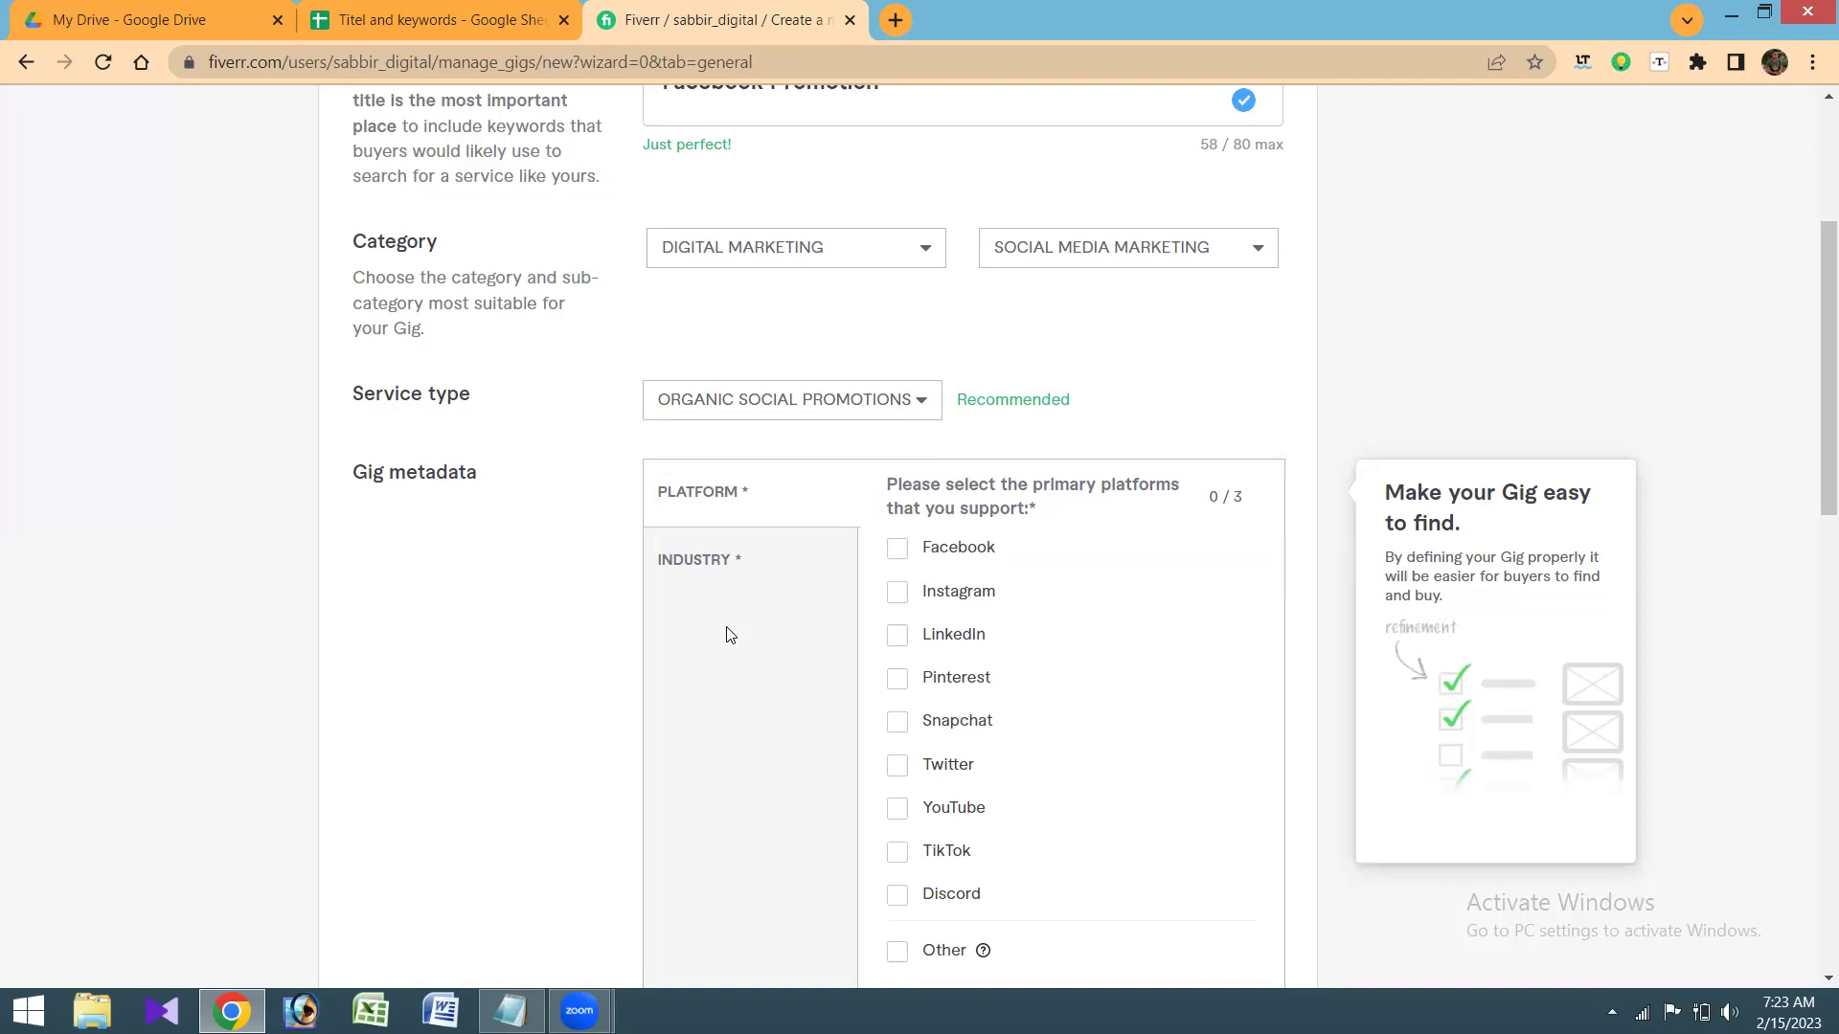
{"action": "left_click", "coordinate": [898, 556]}
{"action": "left_click", "coordinate": [895, 604]}
{"action": "left_click", "coordinate": [897, 812]}
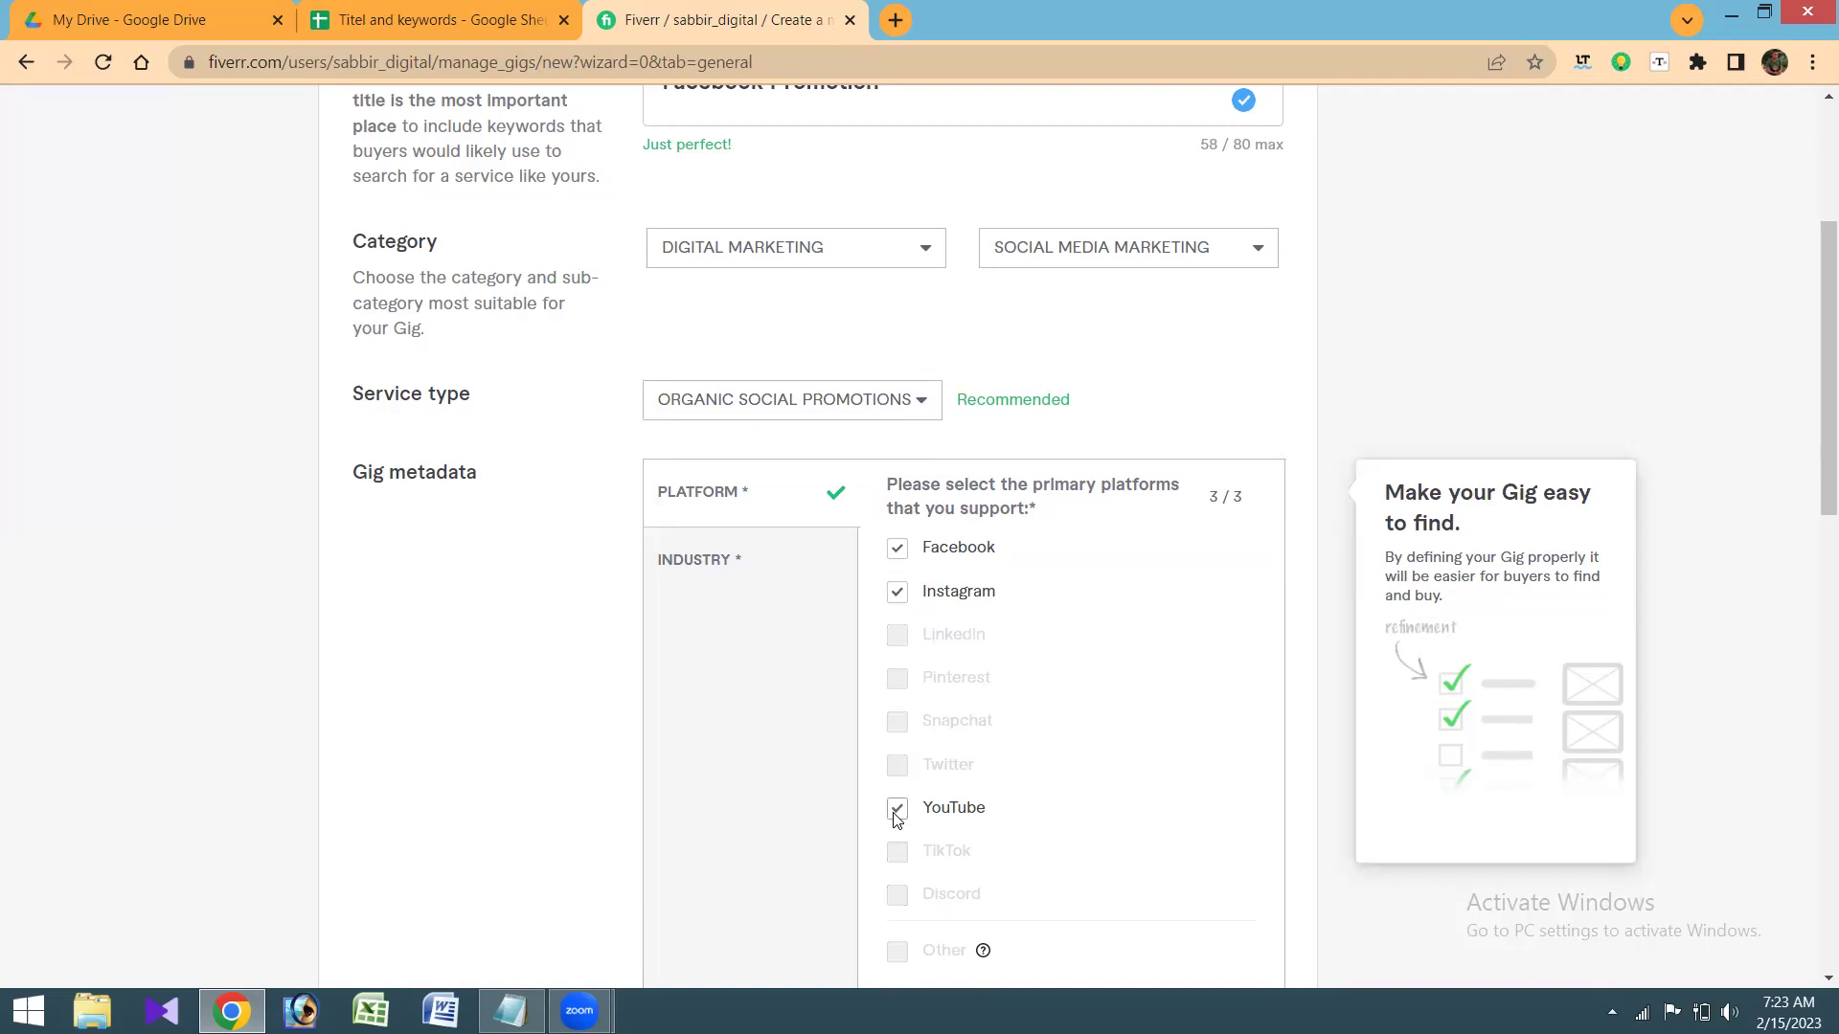
Step: Select Real estate and Marketing & advertising as focus industries in the gig metadata
{"action": "left_click", "coordinate": [681, 573]}
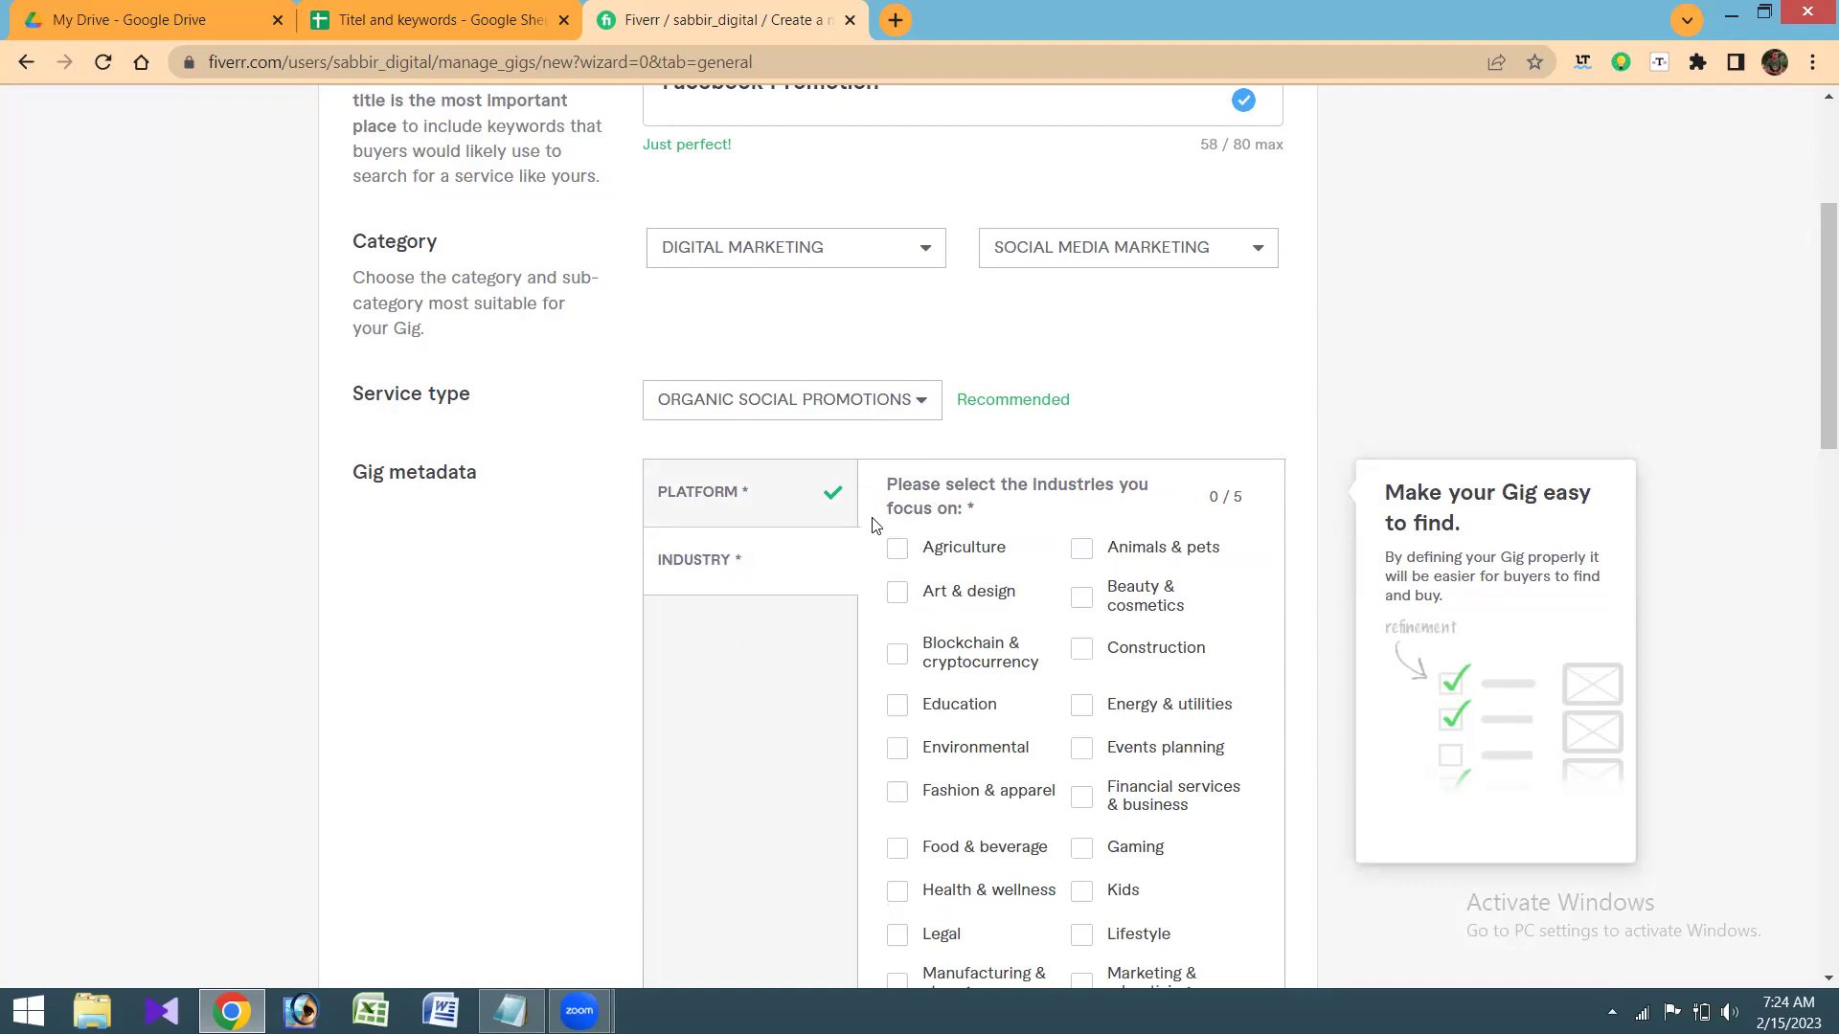
{"action": "scroll", "coordinate": [871, 527], "scroll_direction": "down", "scroll_amount": 1}
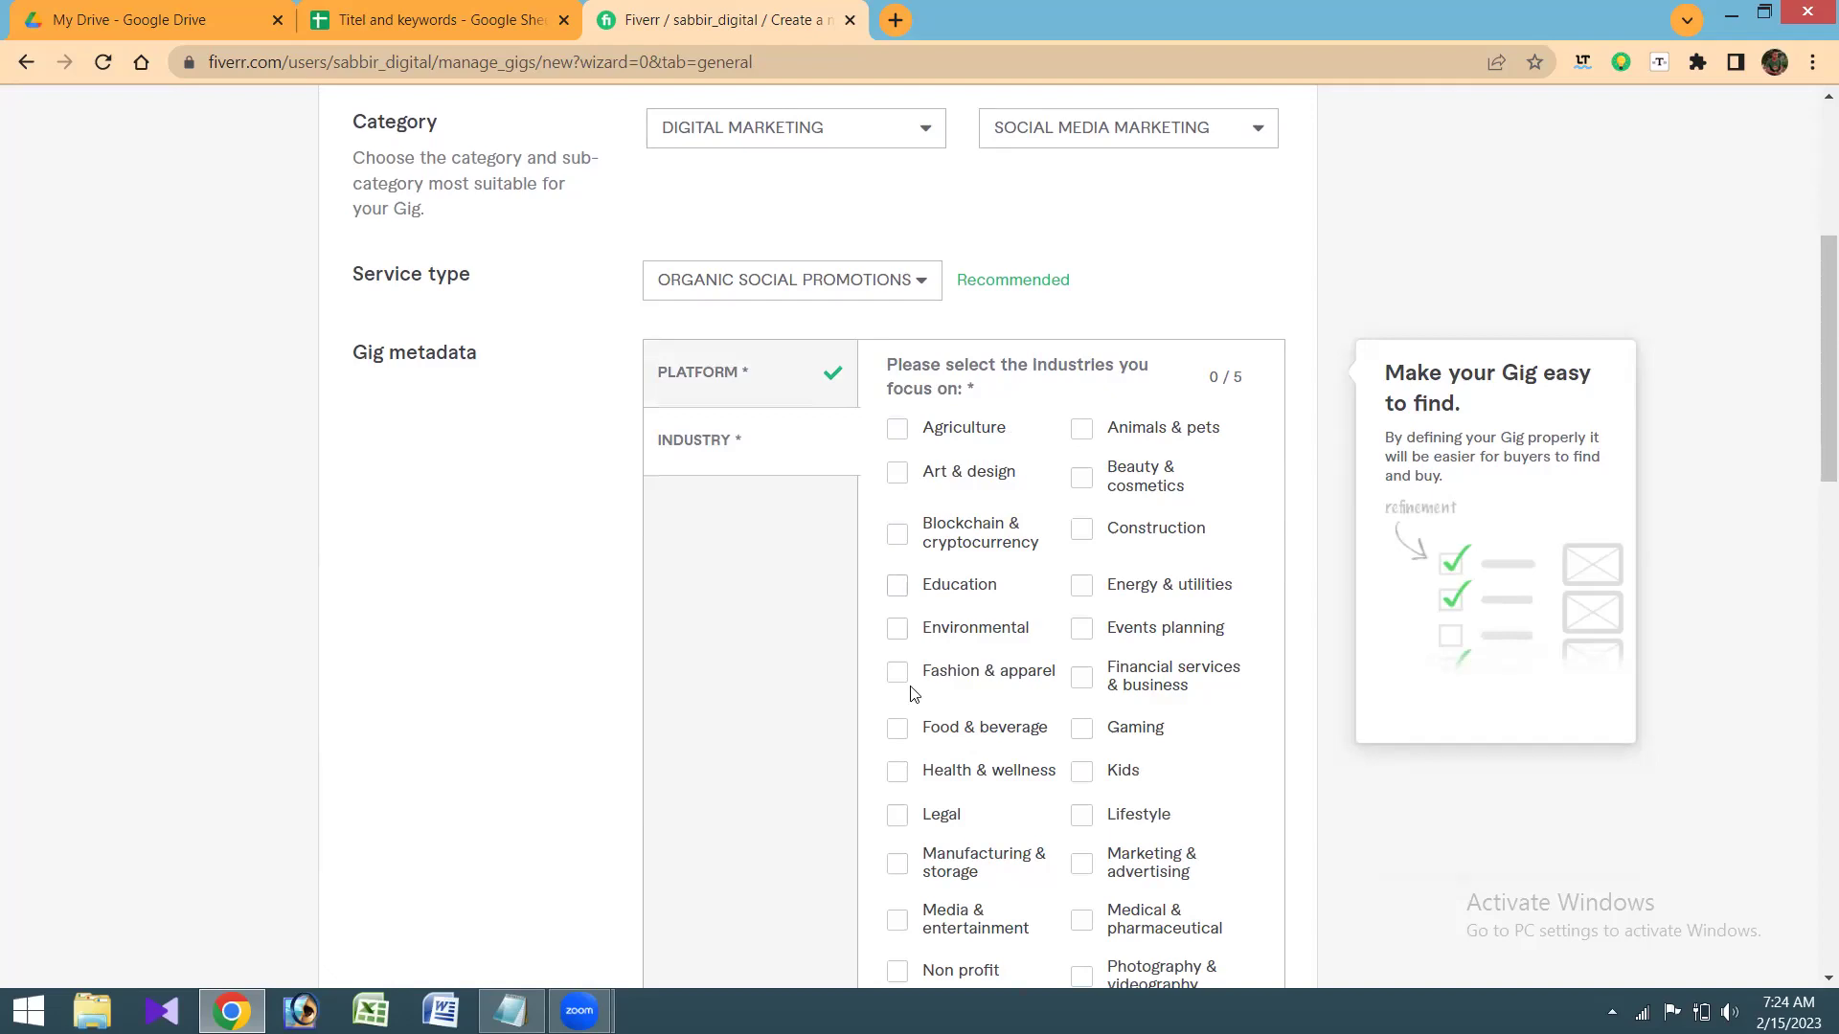
{"action": "scroll", "coordinate": [934, 792], "scroll_direction": "down", "scroll_amount": 2}
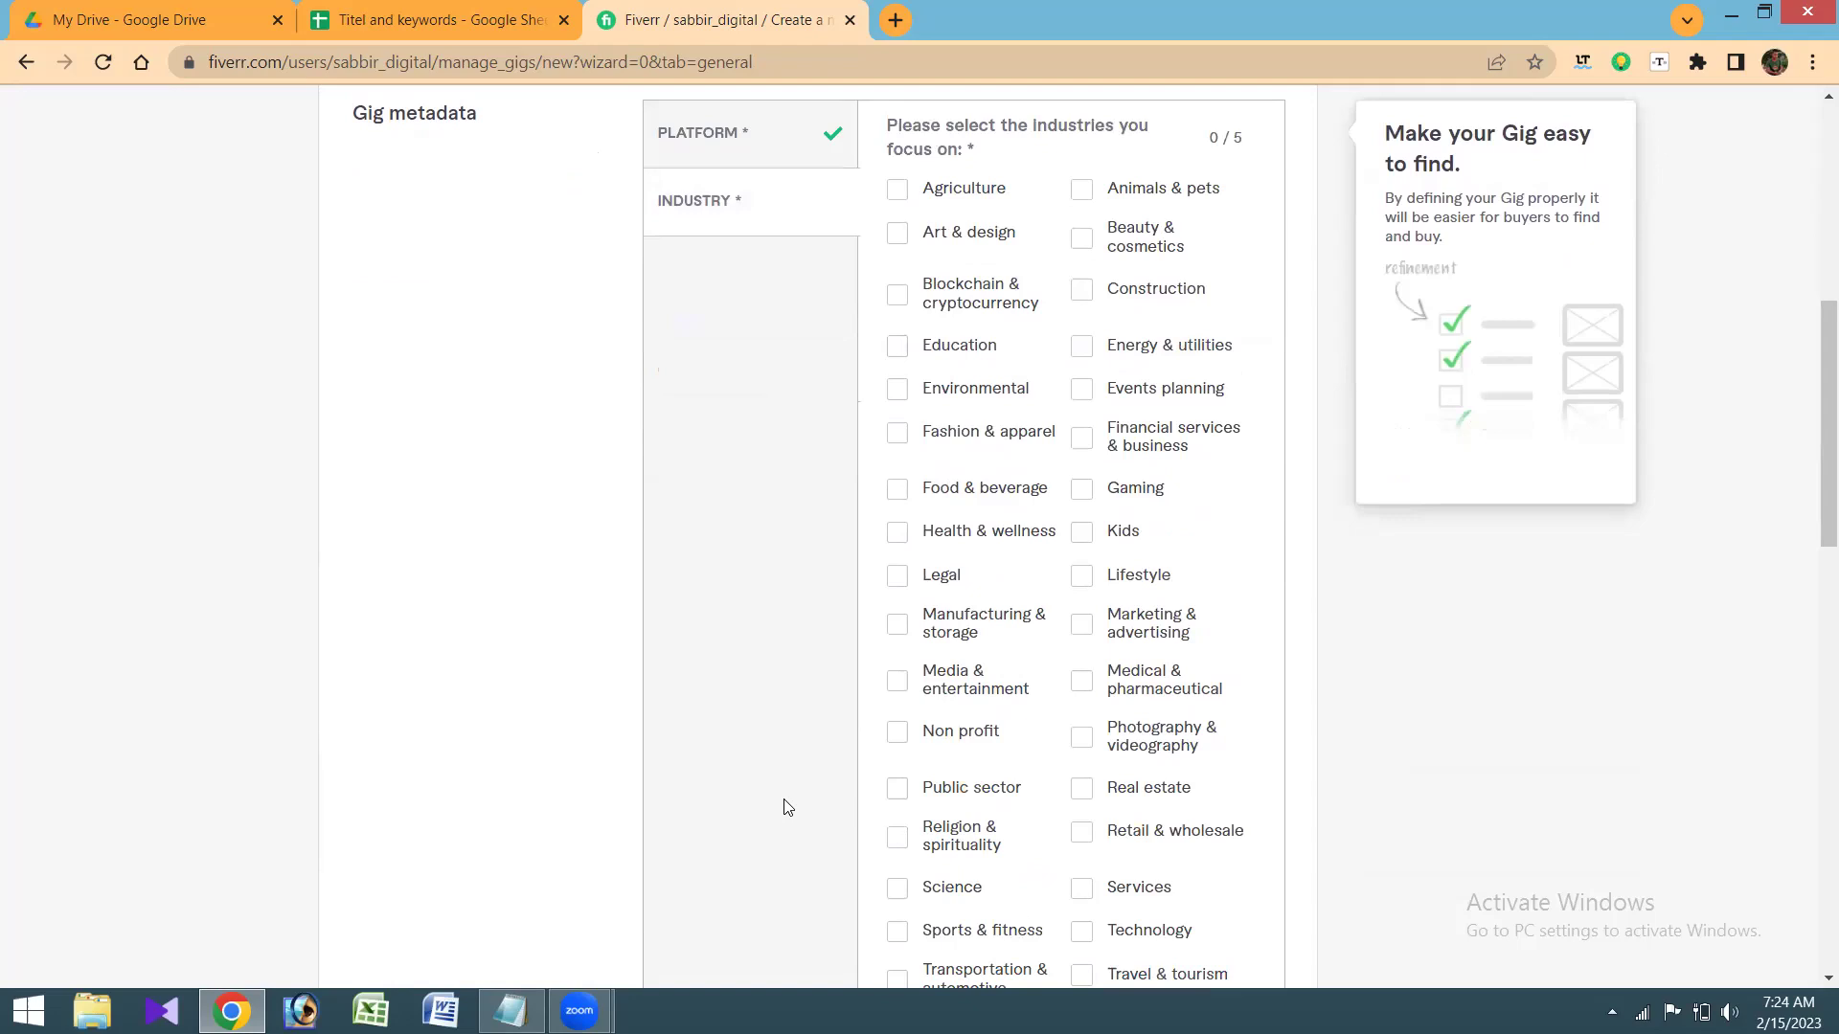
{"action": "scroll", "coordinate": [752, 762], "scroll_direction": "down", "scroll_amount": 1}
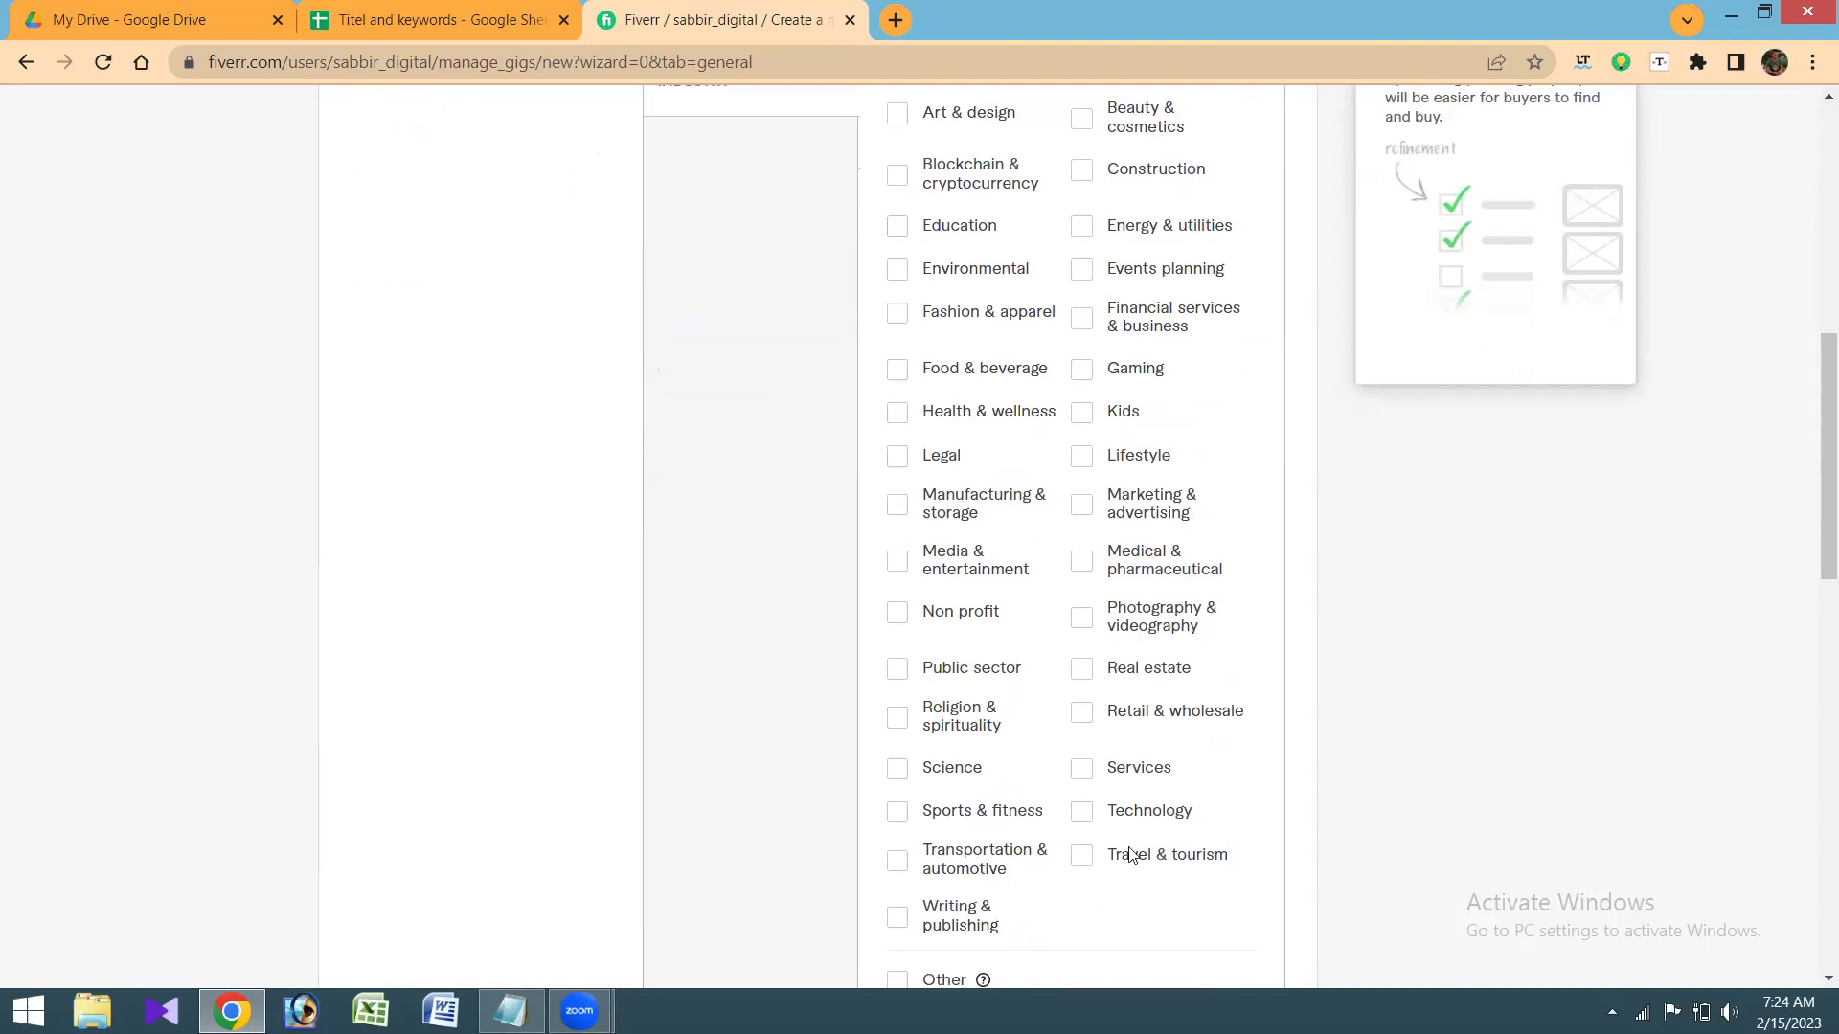
{"action": "left_click", "coordinate": [1082, 671]}
{"action": "left_click", "coordinate": [1086, 506]}
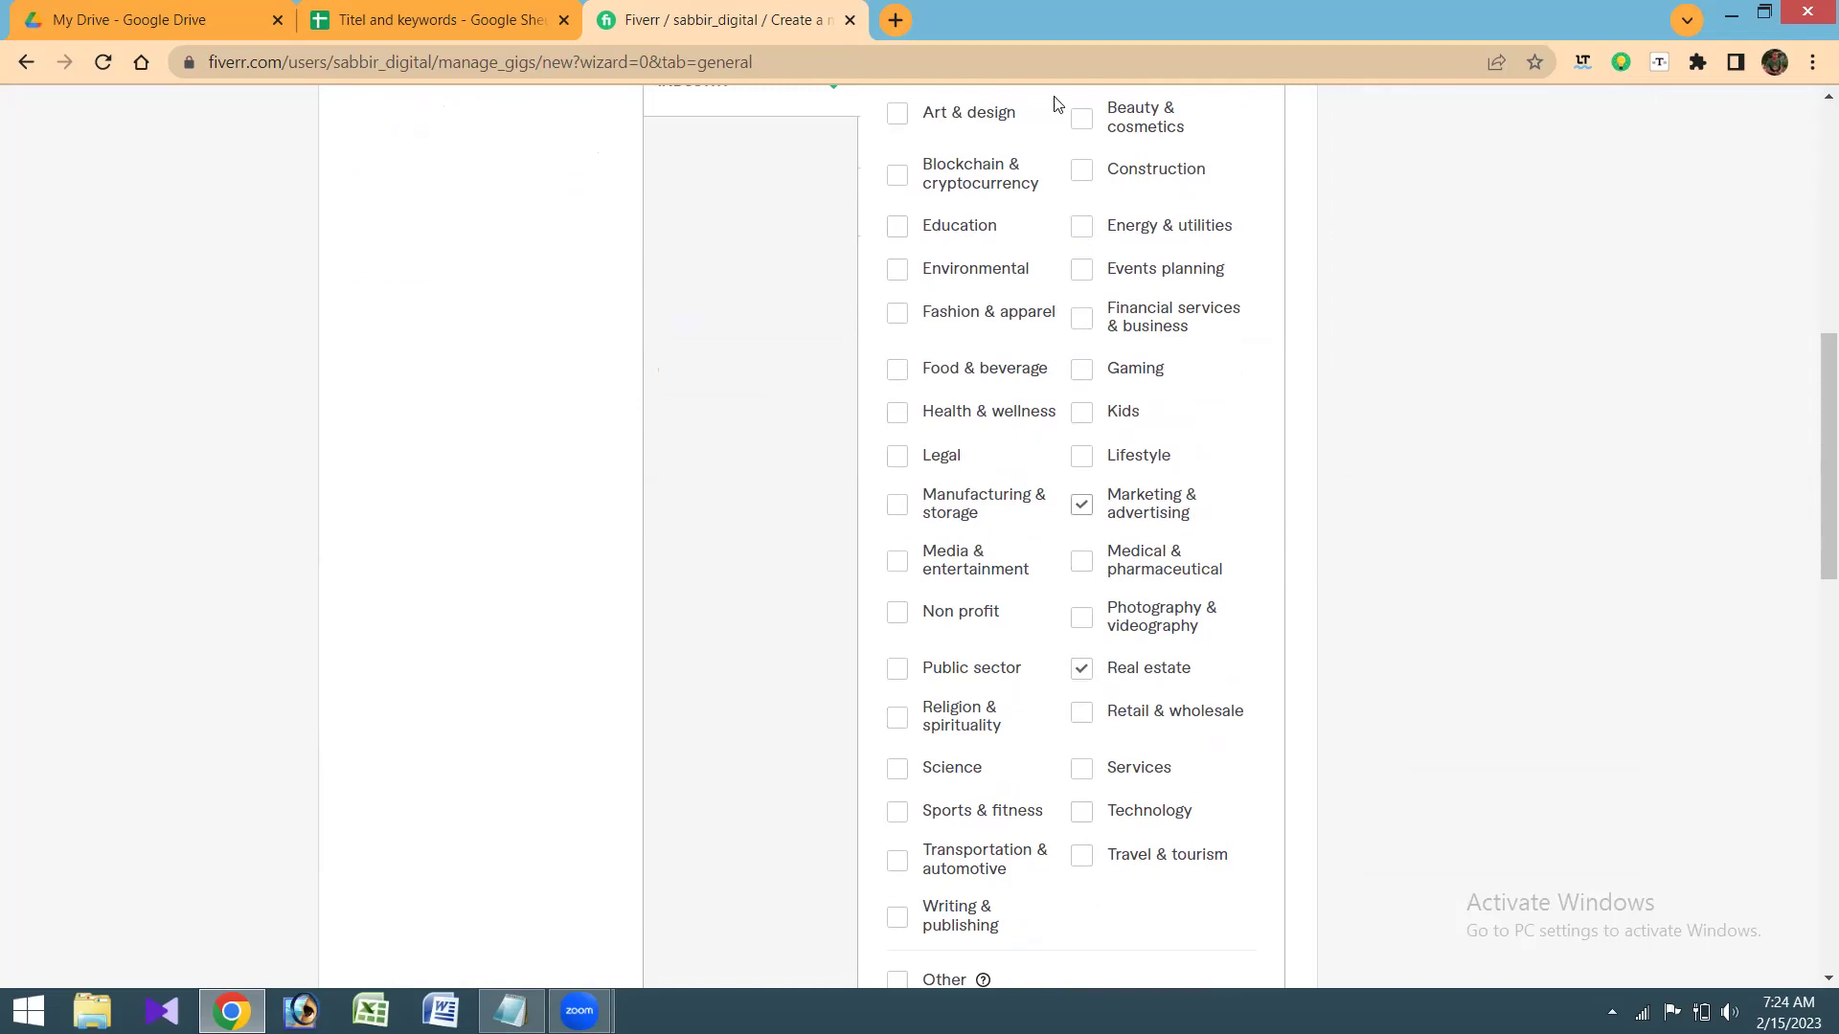
{"action": "scroll", "coordinate": [1168, 439], "scroll_direction": "up", "scroll_amount": 1}
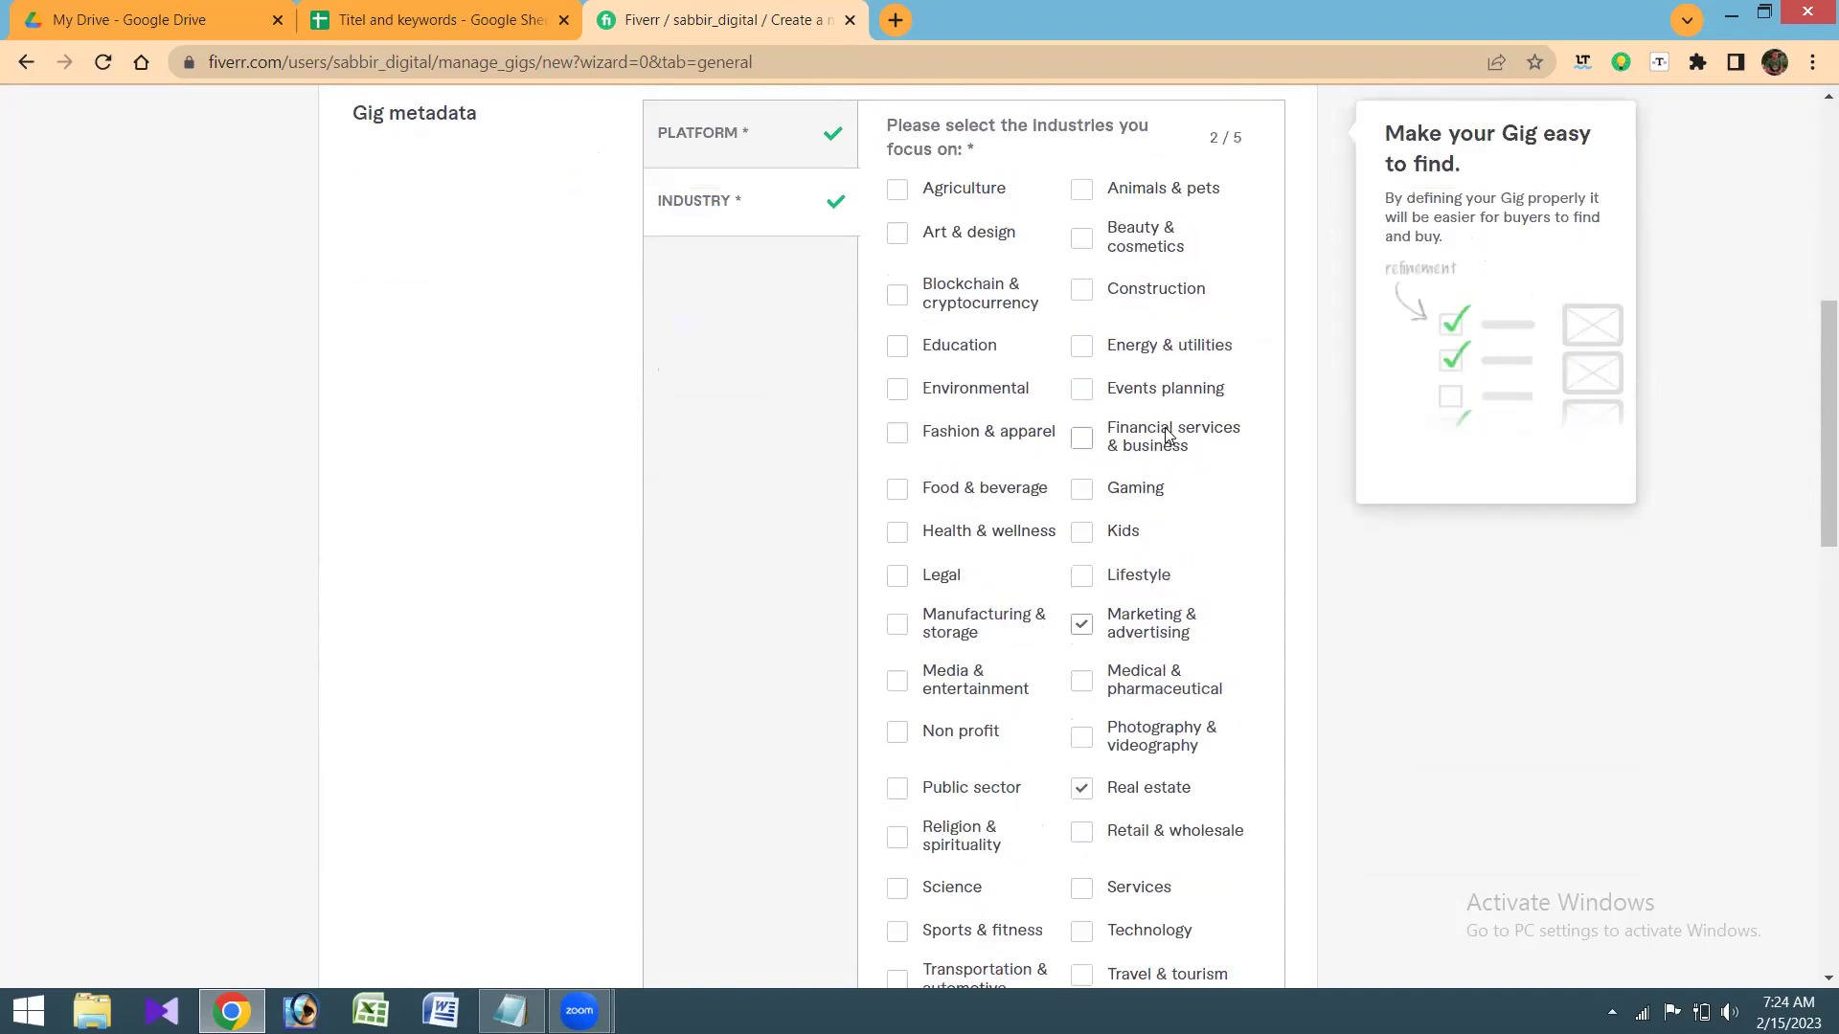